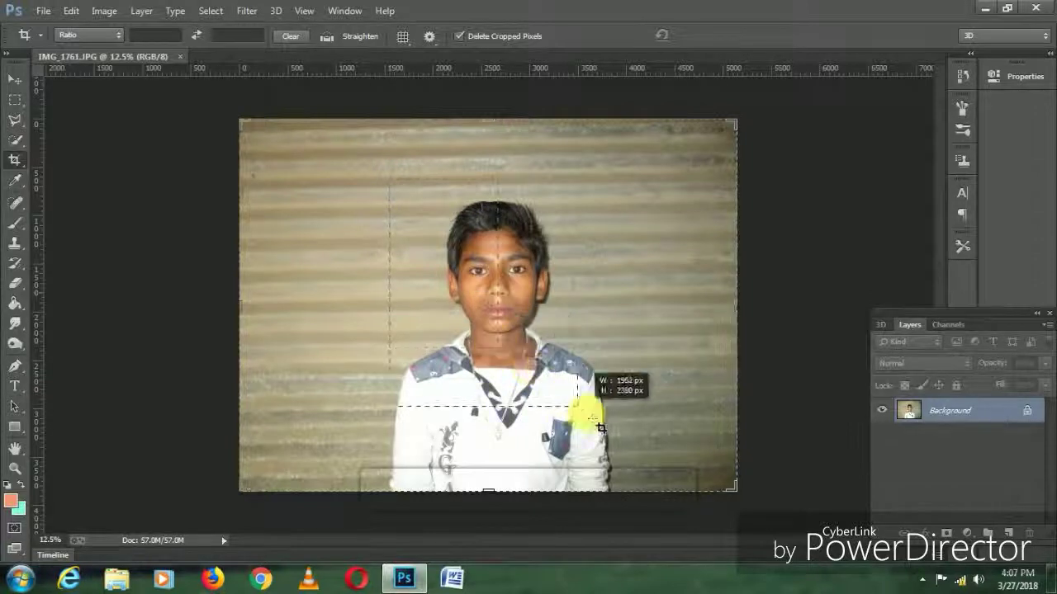
# Step: Crop to a ratio box around the boy with both sides narrowed in
pyautogui.moveTo(510, 359)
pyautogui.mouseDown()
pyautogui.moveTo(625, 451)
pyautogui.moveTo(616, 466)
pyautogui.moveTo(551, 440)
pyautogui.mouseUp()
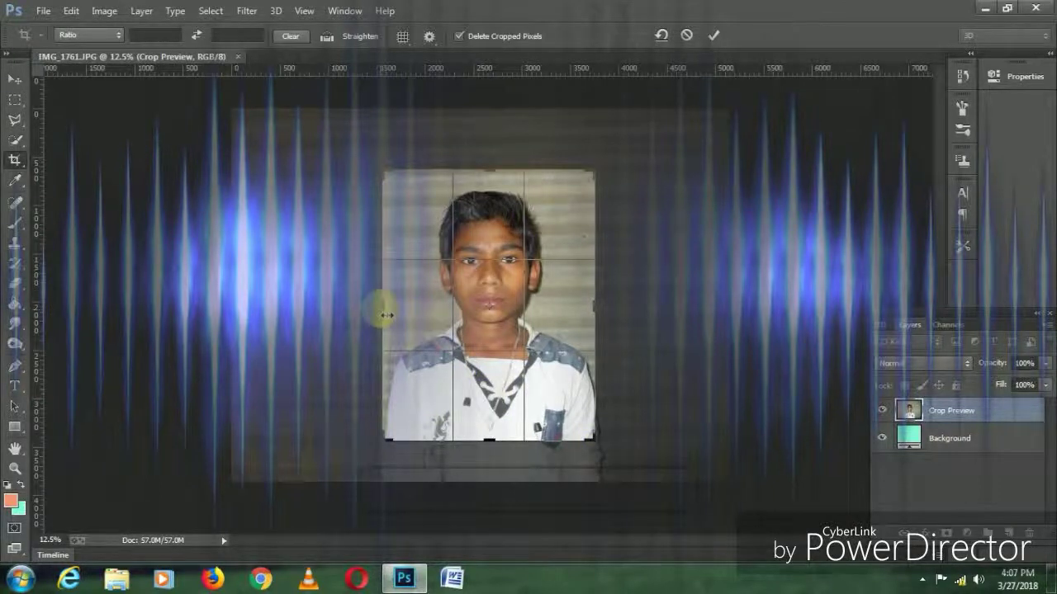
pyautogui.moveTo(386, 315); pyautogui.dragTo(392, 316)
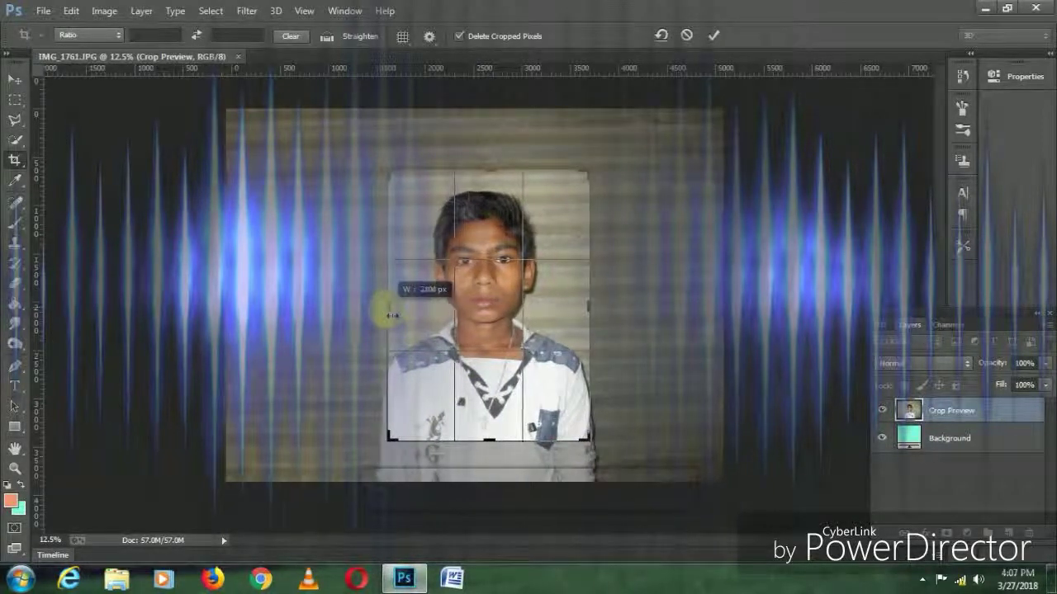
pyautogui.moveTo(585, 304); pyautogui.dragTo(591, 313)
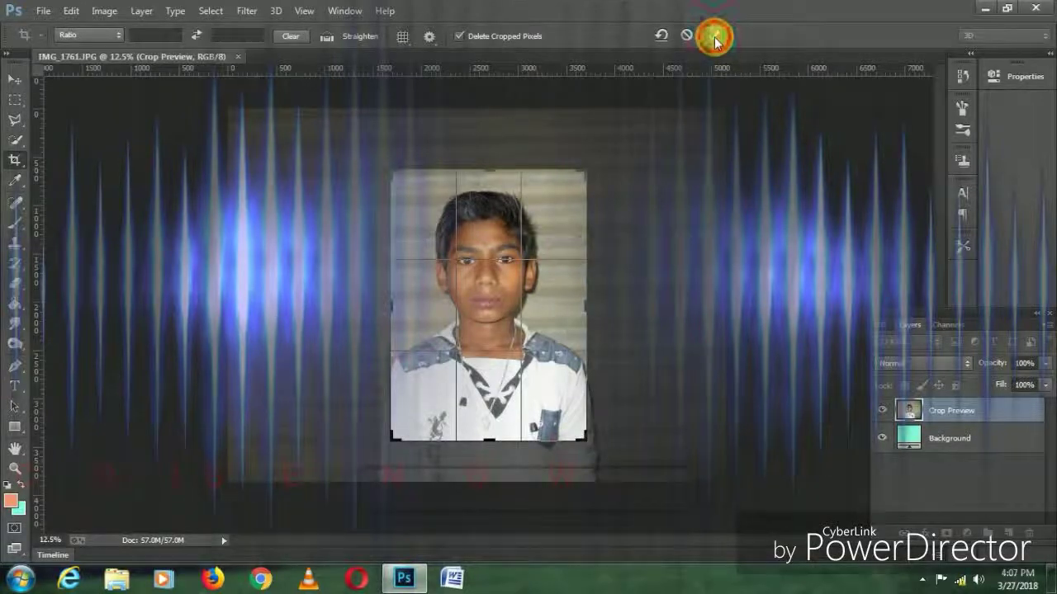
pyautogui.click(715, 37)
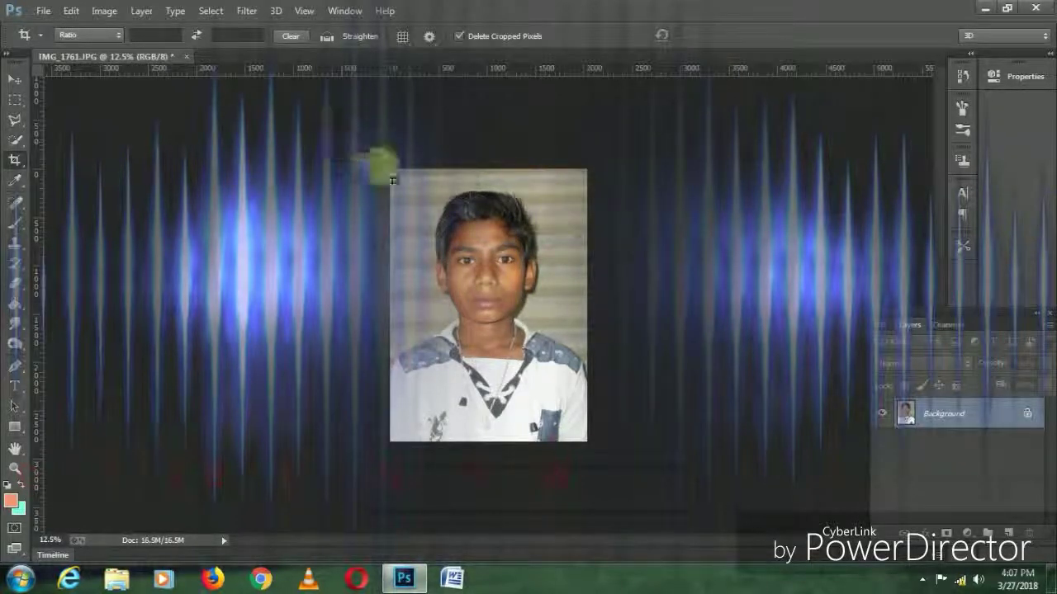
# Step: Crop again with the top edge lowered slightly, reducing the document to 16.5M
pyautogui.moveTo(396, 181); pyautogui.dragTo(627, 444)
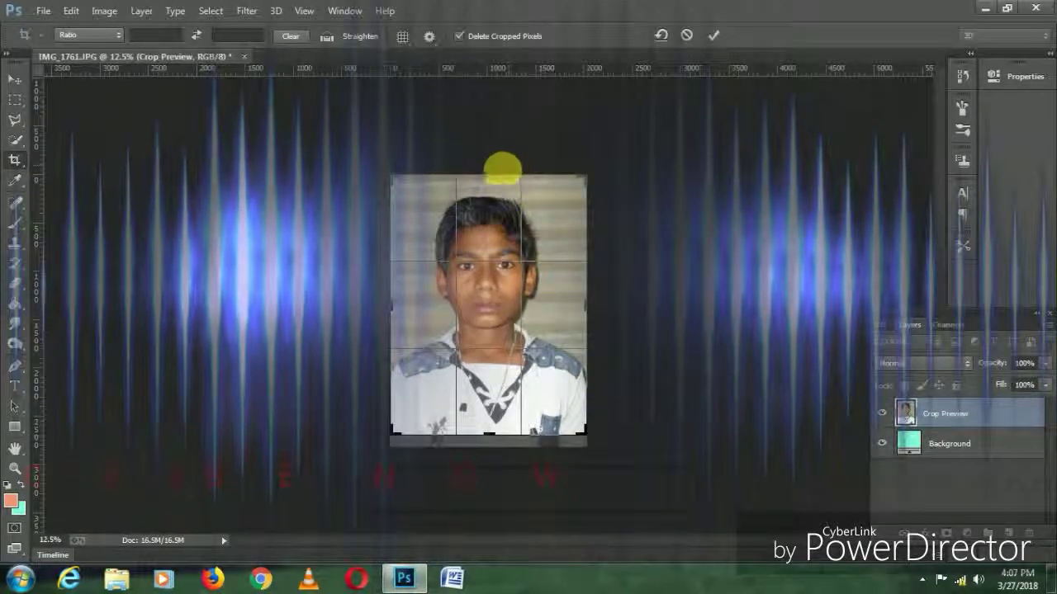
pyautogui.moveTo(496, 177); pyautogui.dragTo(493, 179)
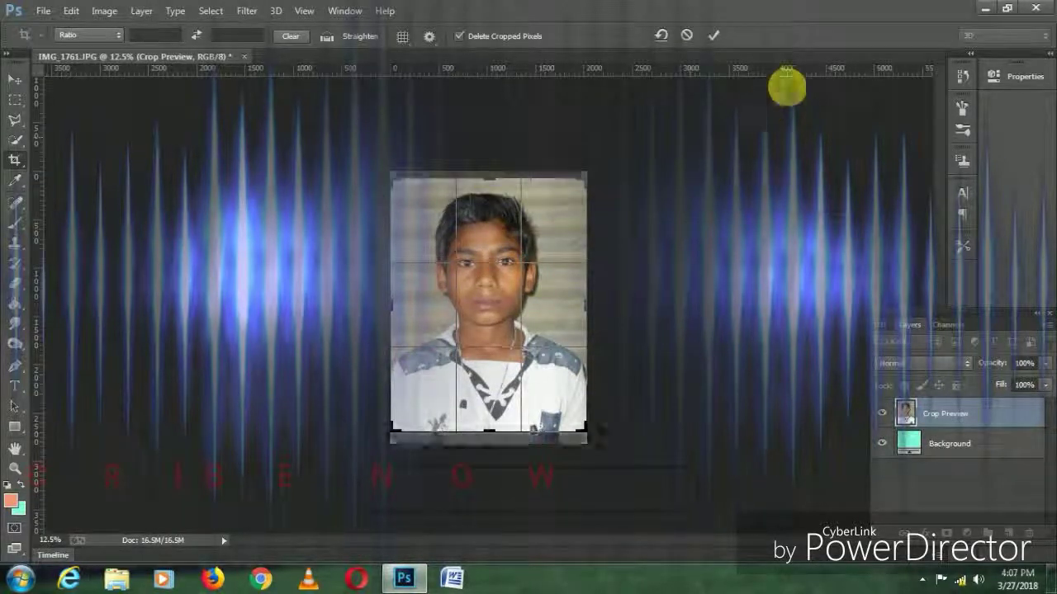
pyautogui.click(714, 35)
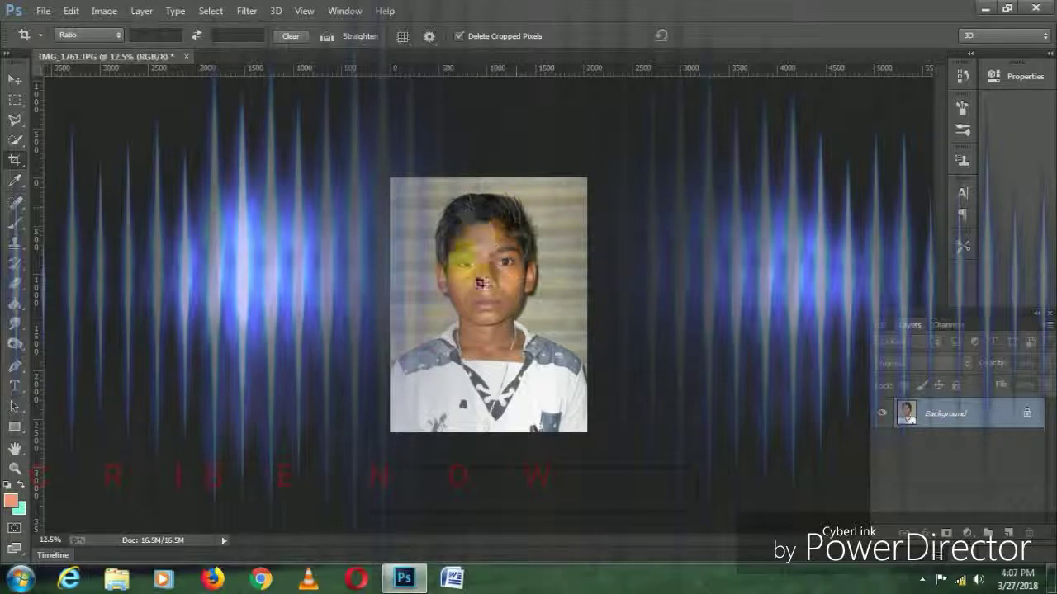
# Step: Zoom in on the face and paint a rough Quick Selection over it
pyautogui.hotkey('ctrl', '+')
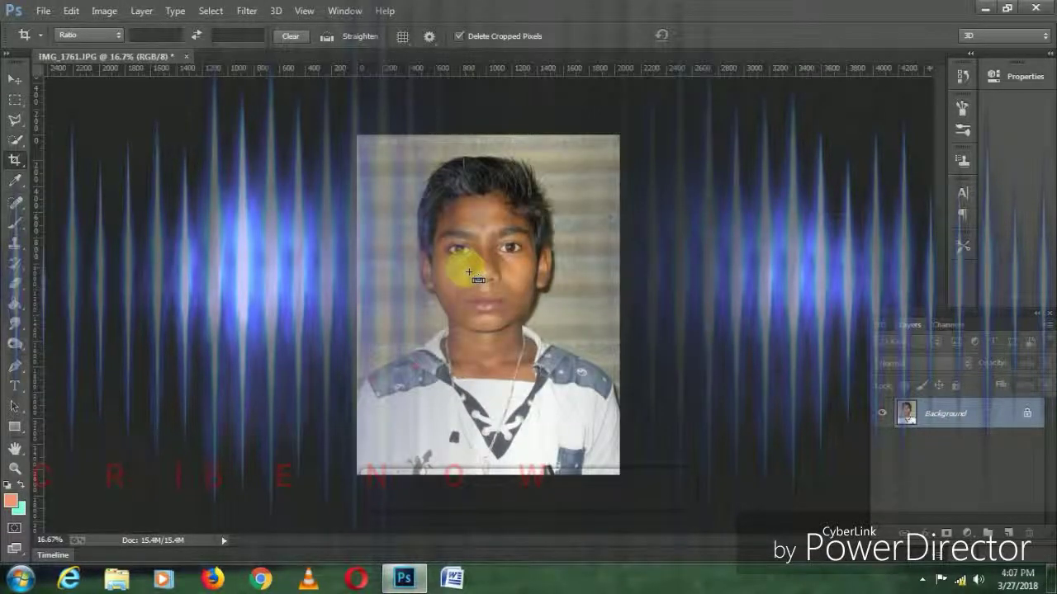
pyautogui.hotkey('ctrl', '+')
pyautogui.keyDown('alt'); pyautogui.scroll(2, 483, 247); pyautogui.keyUp('alt')
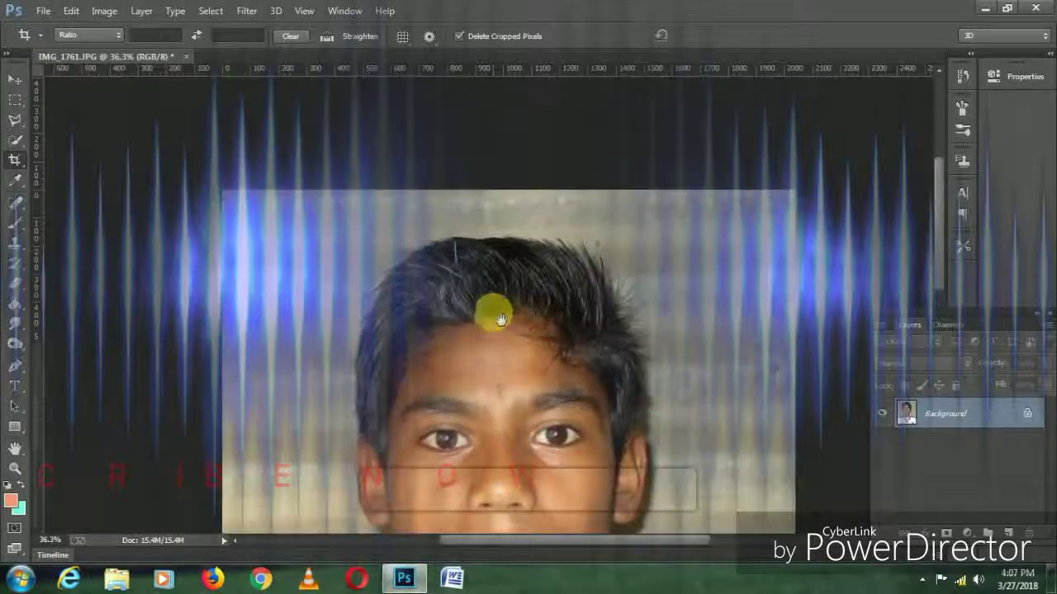
pyautogui.moveTo(472, 236); pyautogui.dragTo(491, 207)
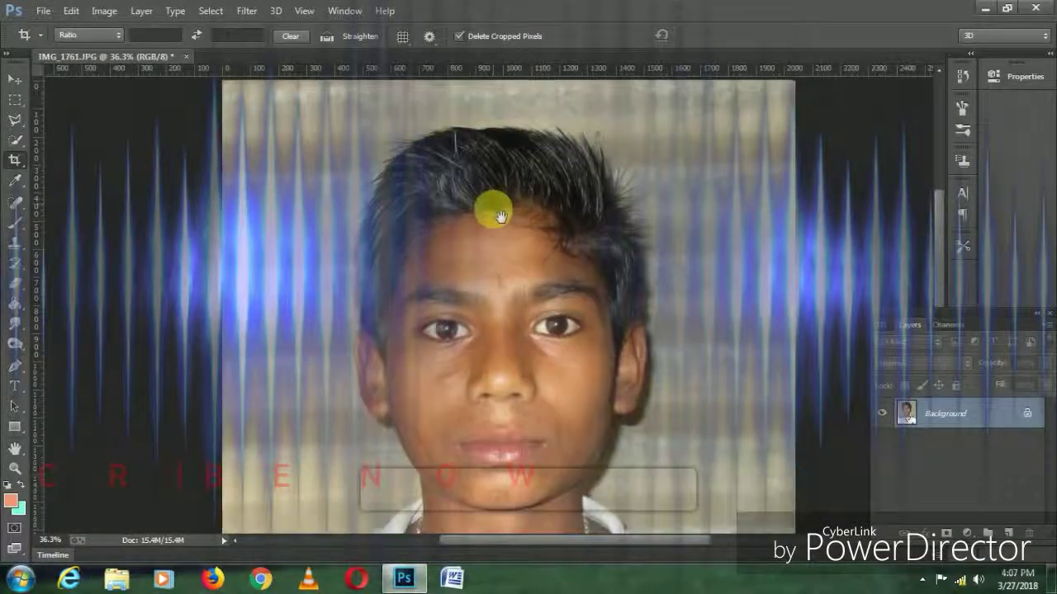
pyautogui.click(16, 200)
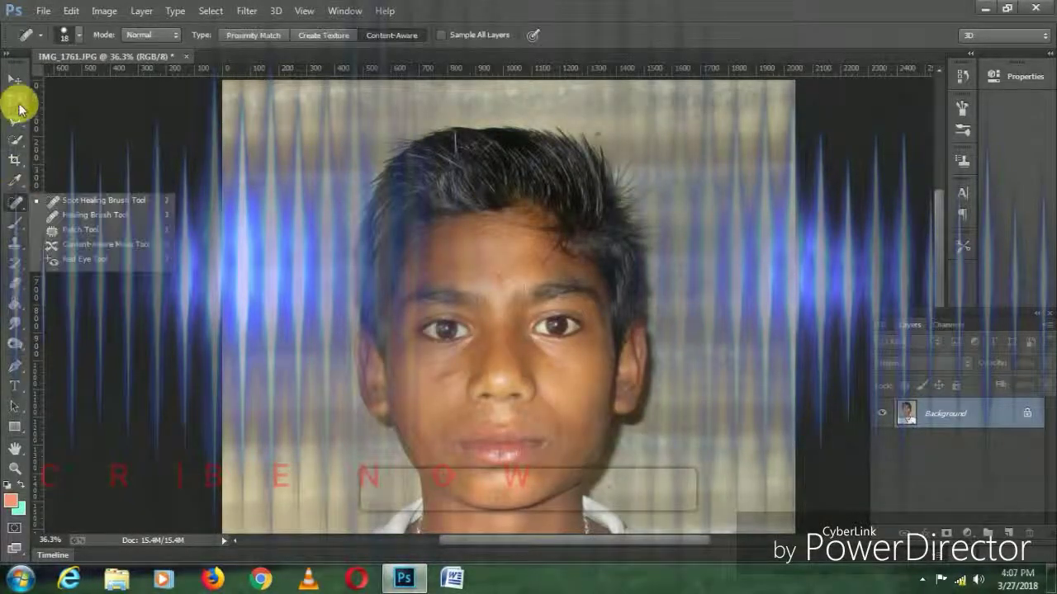
pyautogui.click(16, 140)
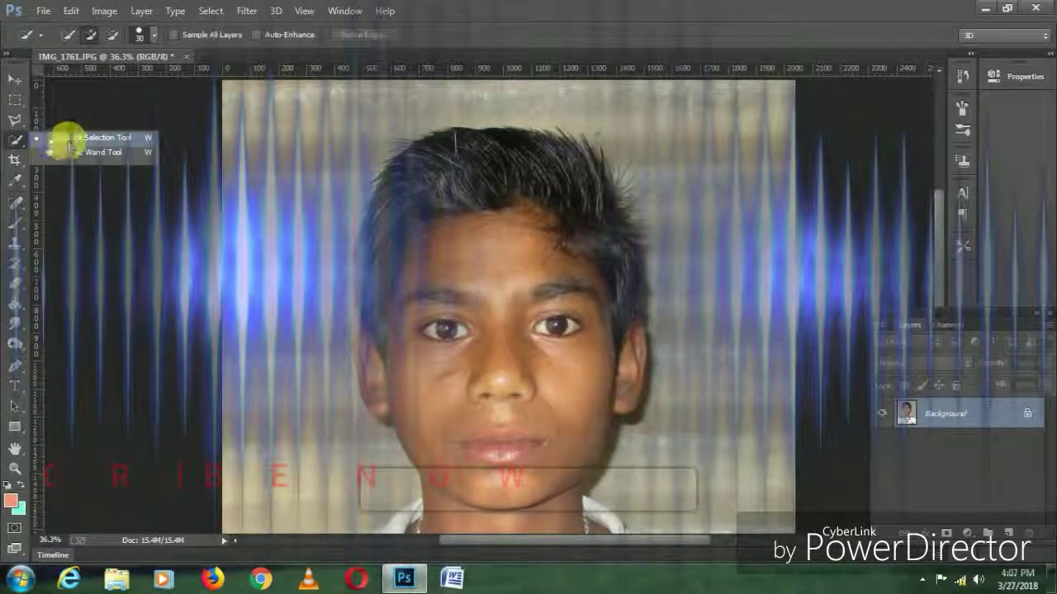
pyautogui.click(92, 141)
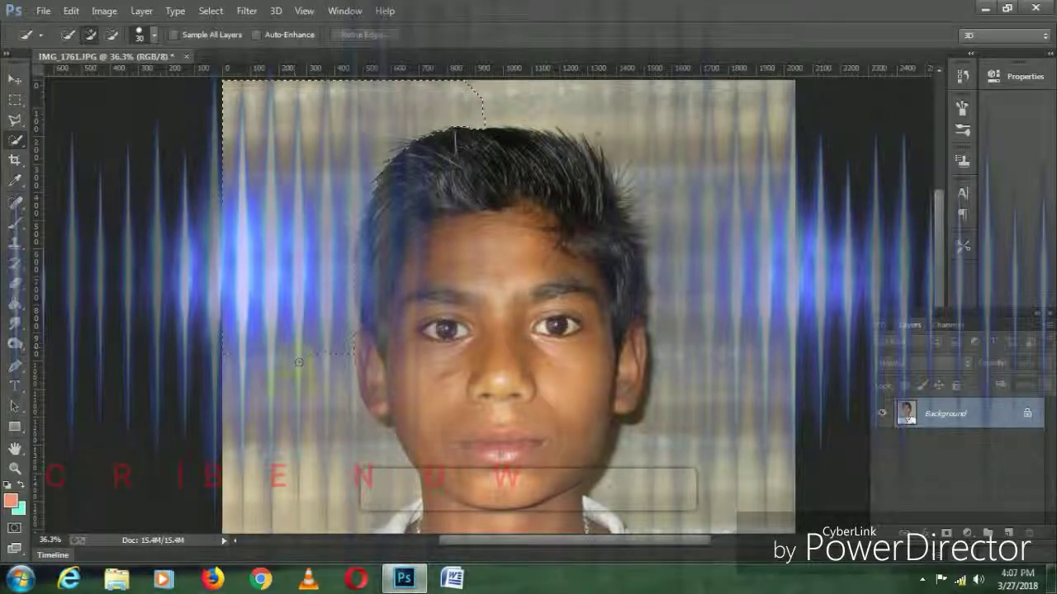
pyautogui.moveTo(398, 363)
pyautogui.mouseDown()
pyautogui.moveTo(472, 358)
pyautogui.moveTo(484, 160)
pyautogui.moveTo(495, 170)
pyautogui.mouseUp()
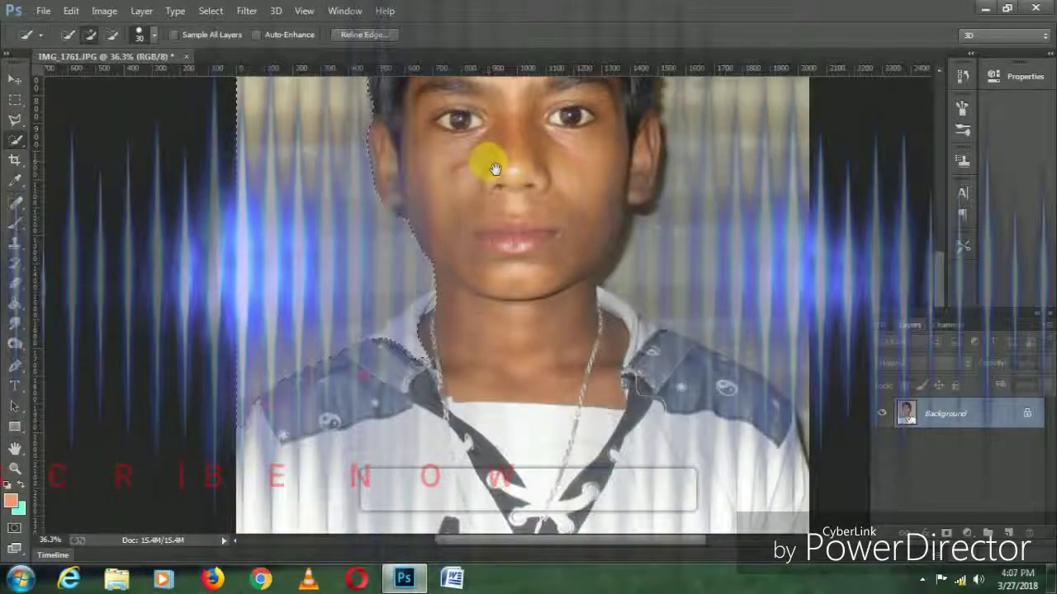
pyautogui.moveTo(459, 243); pyautogui.dragTo(479, 349)
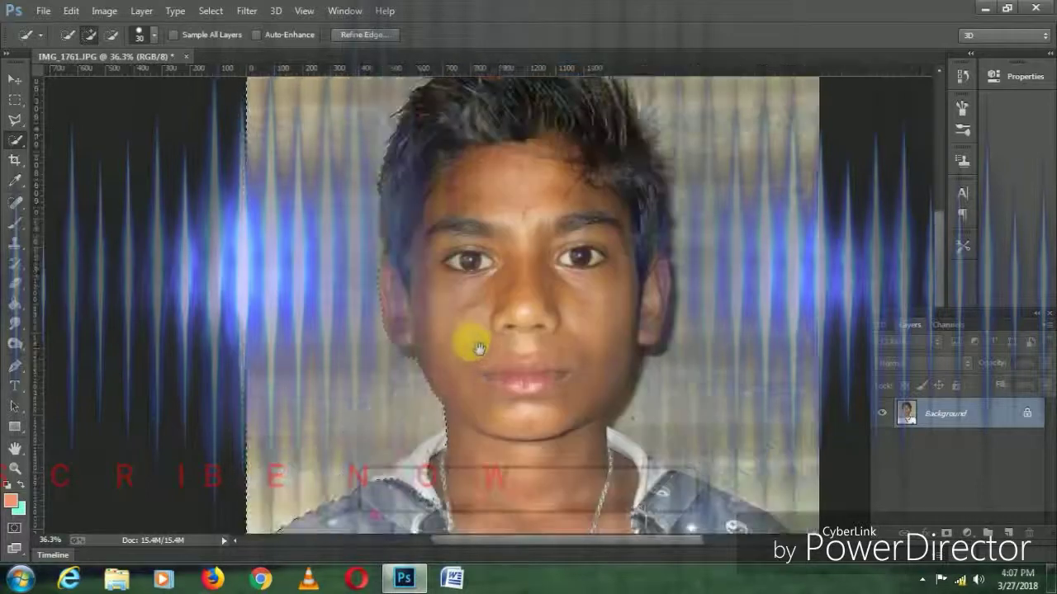
pyautogui.moveTo(442, 396); pyautogui.dragTo(455, 331)
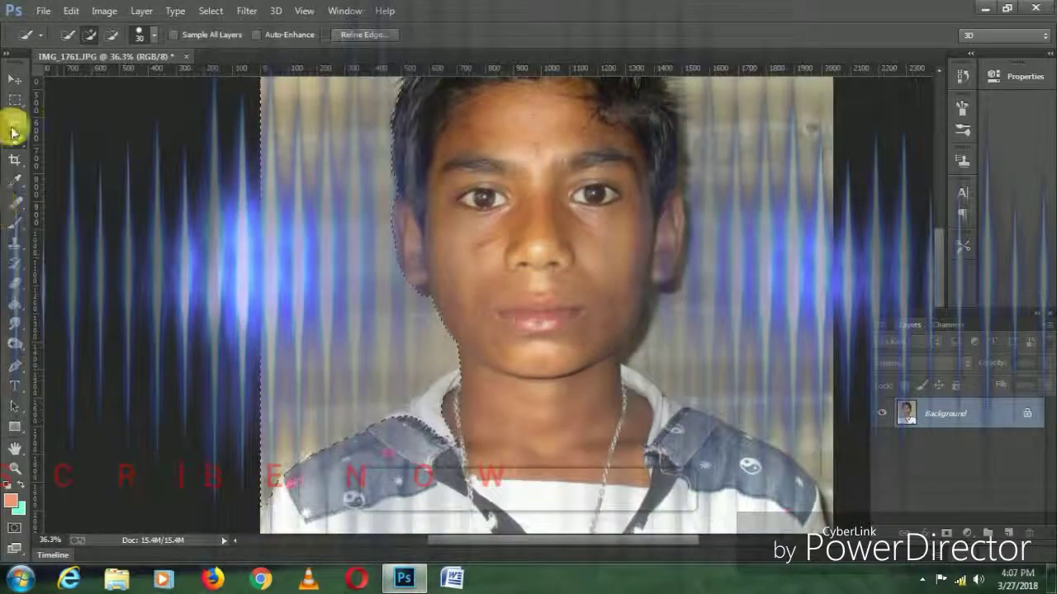
# Step: Drop the quick selection using the Rectangular Marquee and pick the Pen tool group
pyautogui.click(15, 99)
pyautogui.click(135, 202)
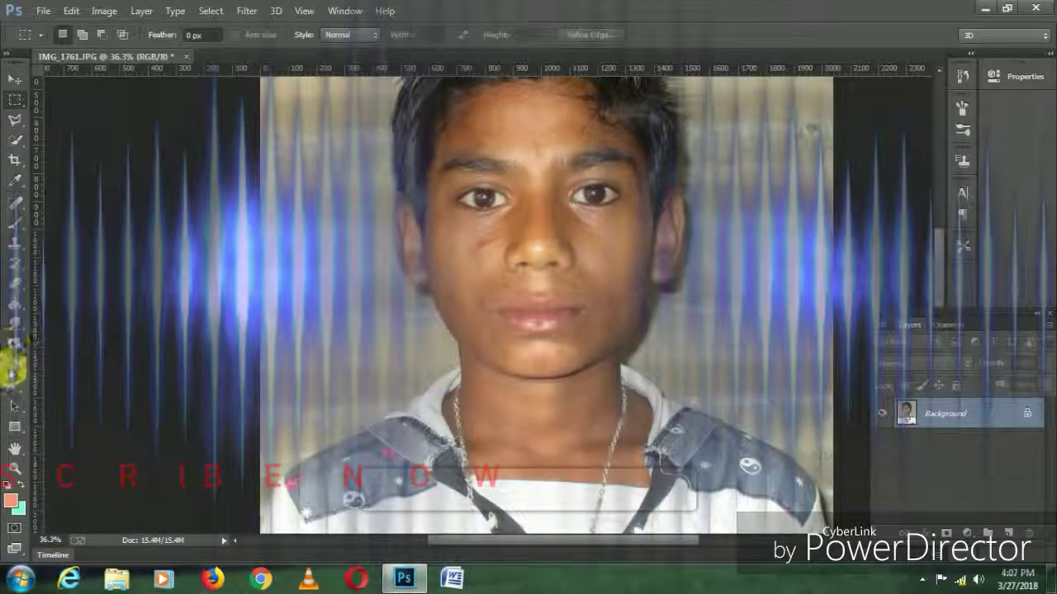
pyautogui.click(15, 365)
# Step: With the standard Pen tool, trace a path around the boy's head and shoulders
pyautogui.rightClick(15, 366)
pyautogui.click(91, 357)
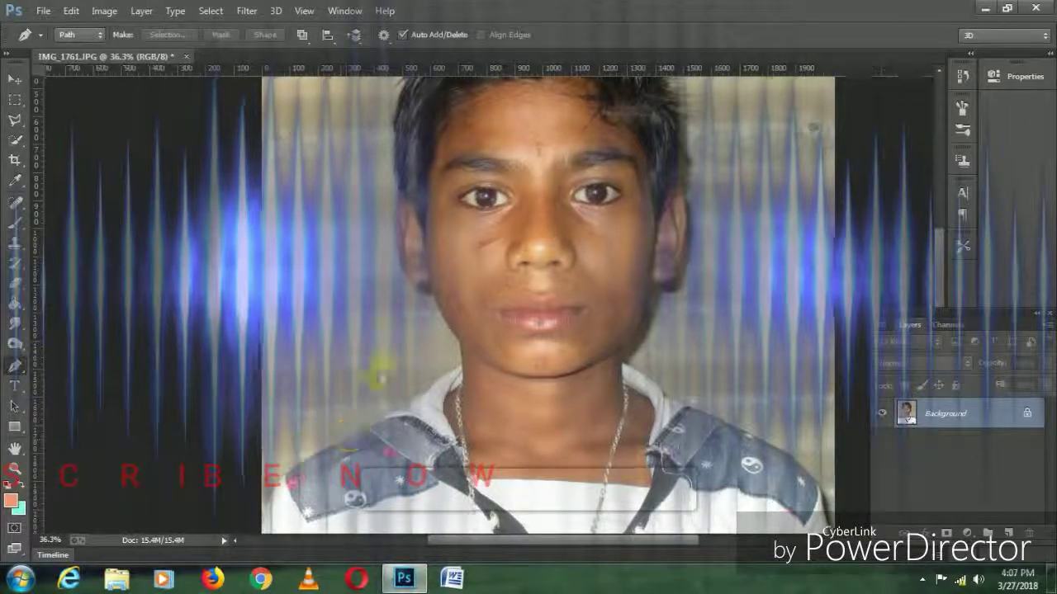
pyautogui.moveTo(545, 330); pyautogui.dragTo(590, 198)
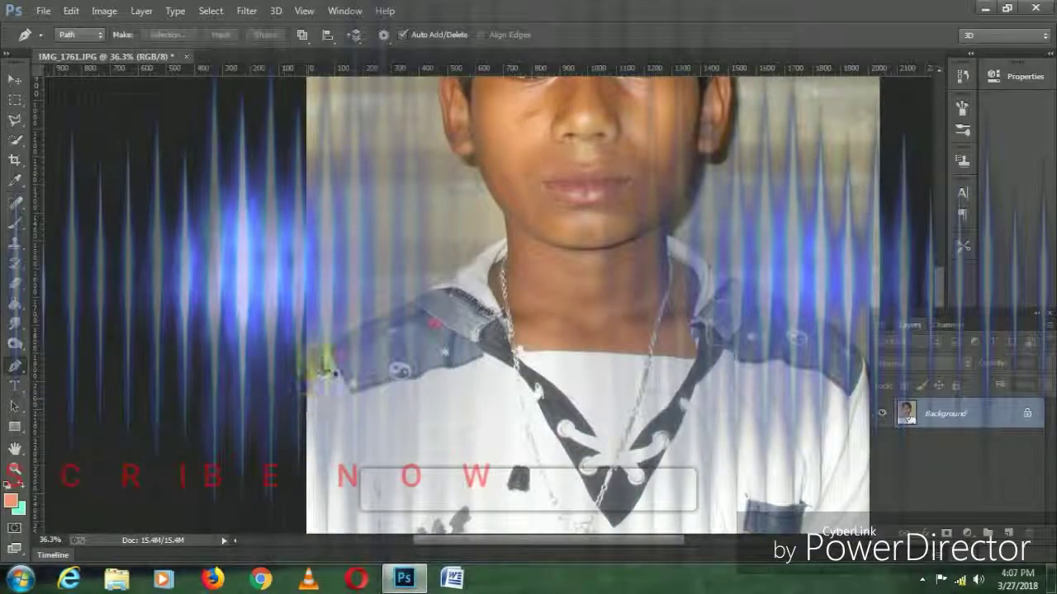
pyautogui.click(309, 400)
pyautogui.scroll(1, 309, 400)
pyautogui.scroll(1, 309, 400)
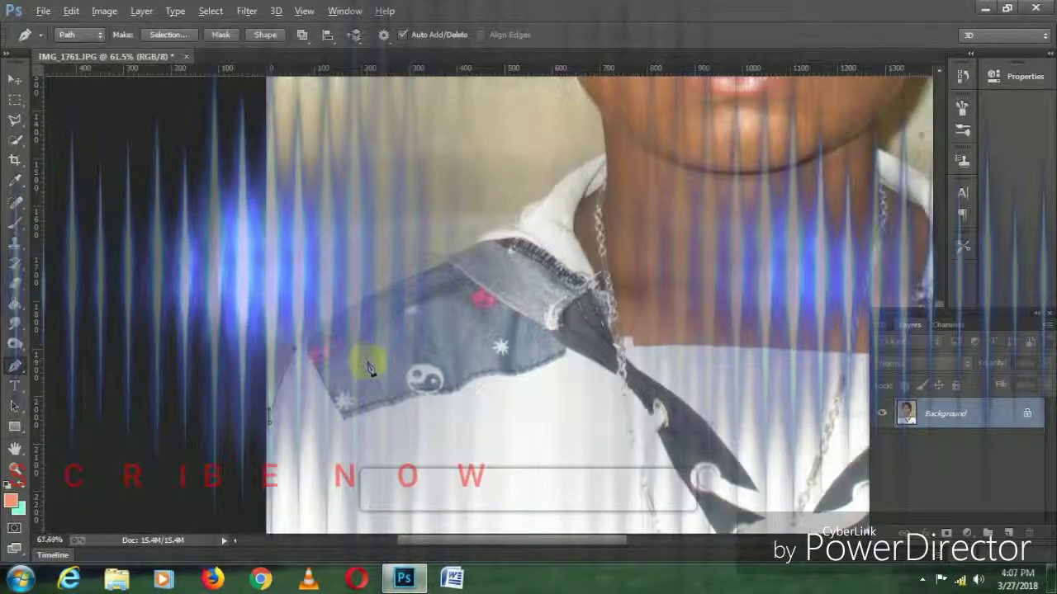
pyautogui.scroll(1, 309, 400)
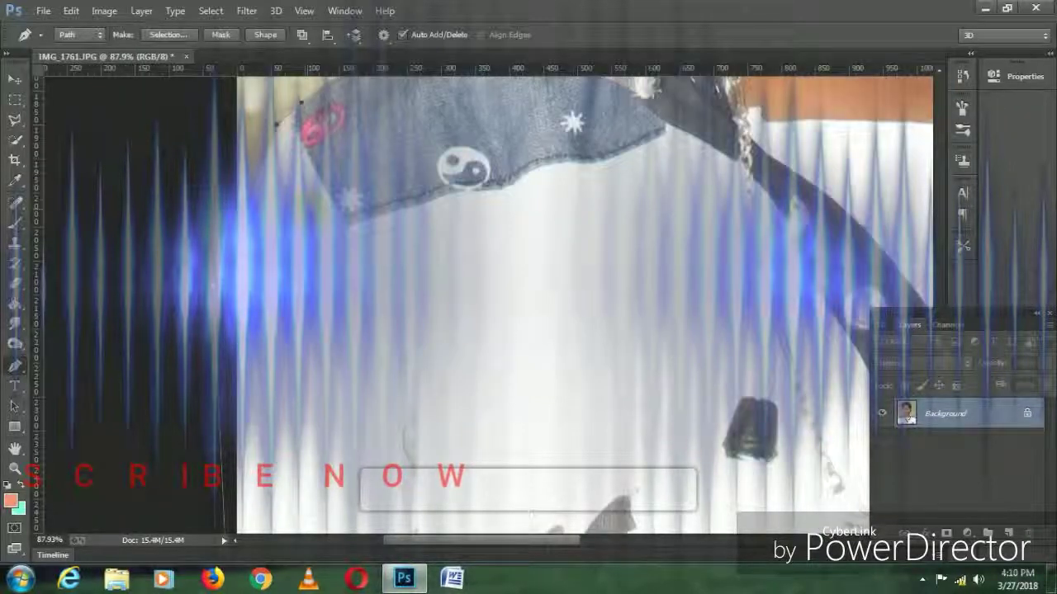
# Step: Zoom out and convert the traced path into a selection with Make Selection
pyautogui.hotkey('ctrl', '-')
pyautogui.hotkey('ctrl', '-')
pyautogui.hotkey('ctrl', '-')
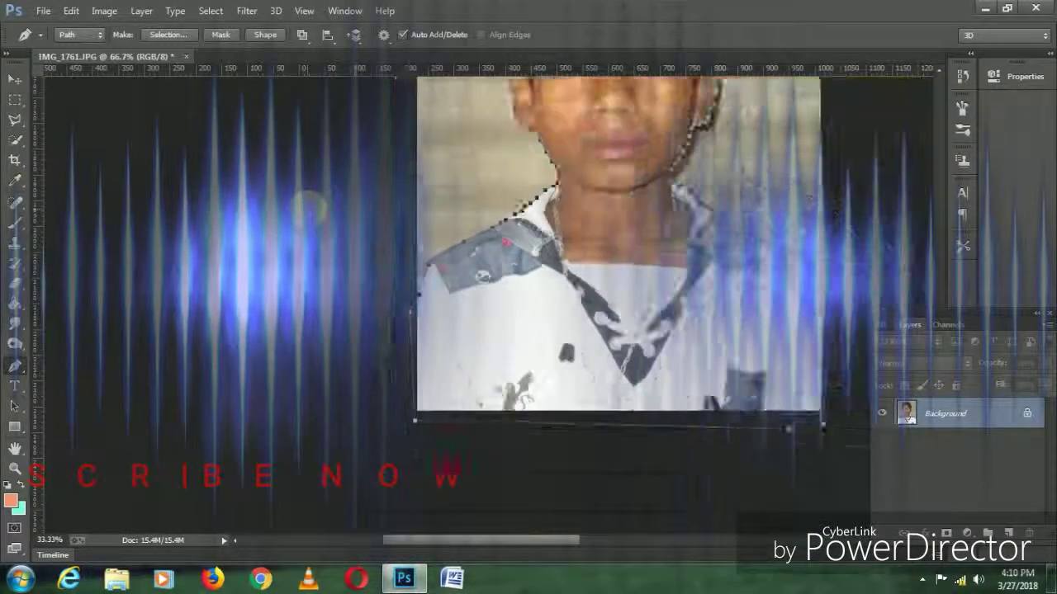
pyautogui.hotkey('ctrl', '-')
pyautogui.hotkey('ctrl', '-')
pyautogui.rightClick(467, 351)
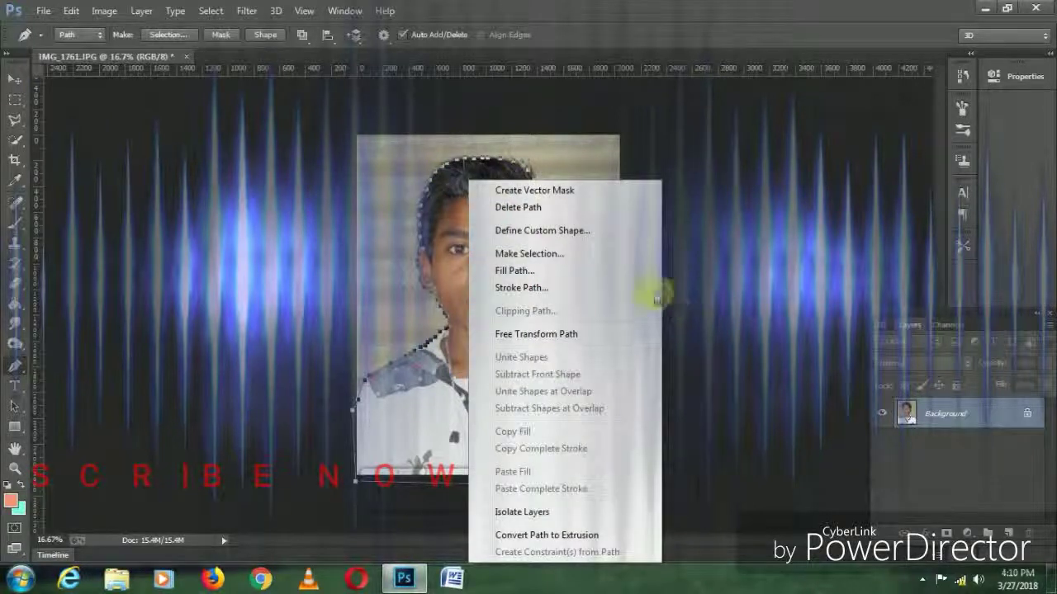
pyautogui.click(526, 255)
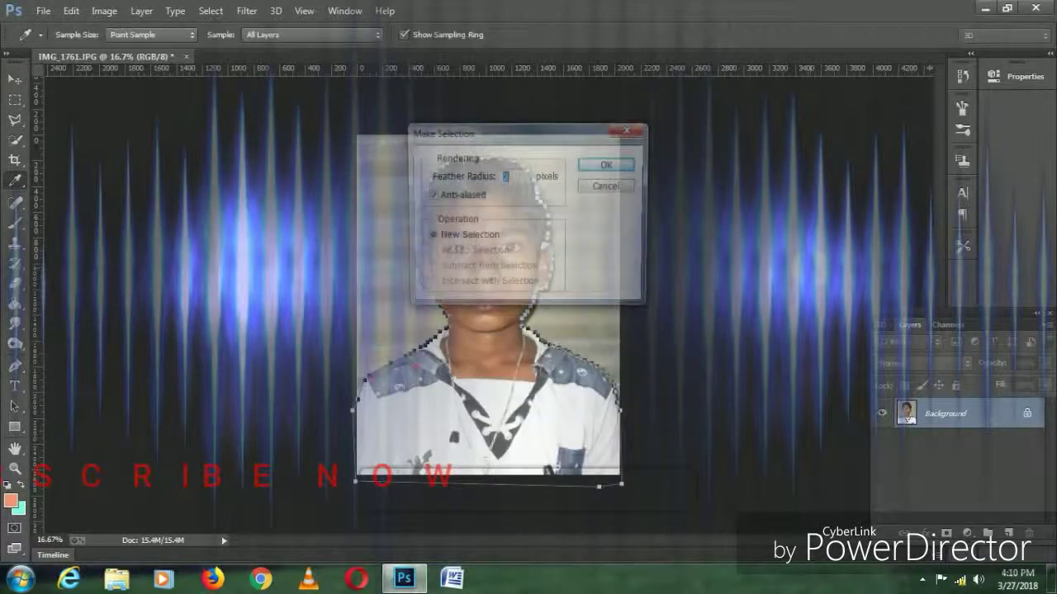
pyautogui.click(609, 167)
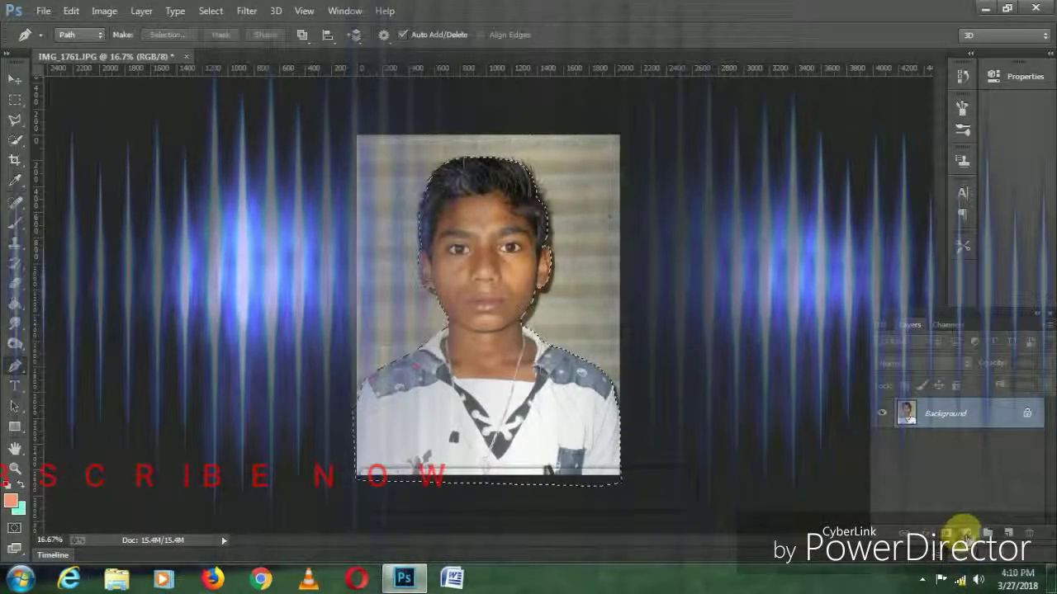
# Step: Mask out the background around the boy and open Refine Mask on the new mask
pyautogui.click(947, 534)
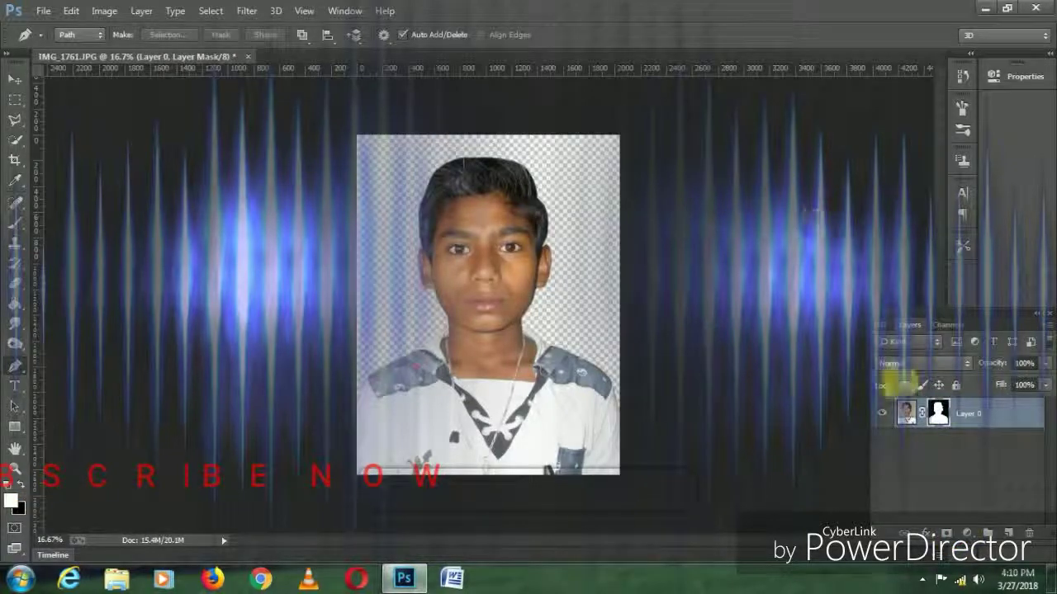
pyautogui.rightClick(950, 408)
pyautogui.click(921, 368)
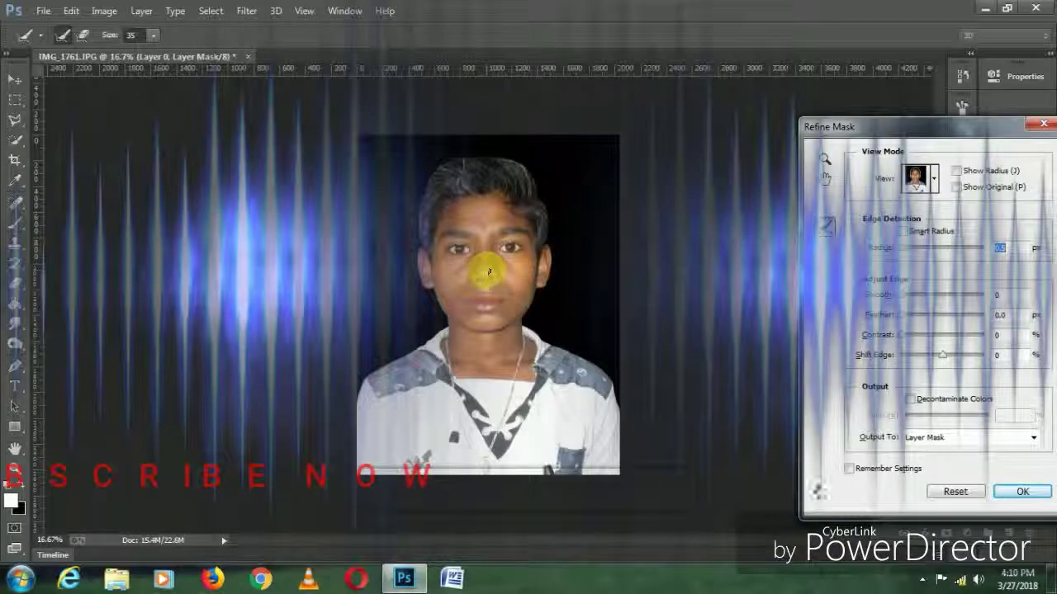
pyautogui.scroll(3, 488, 271)
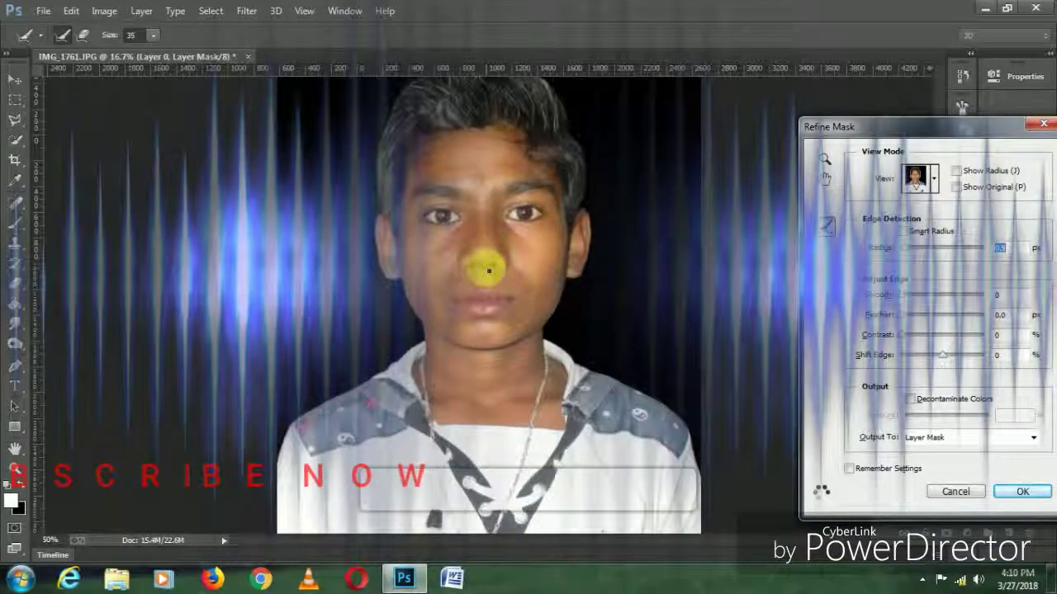
pyautogui.scroll(5, 489, 271)
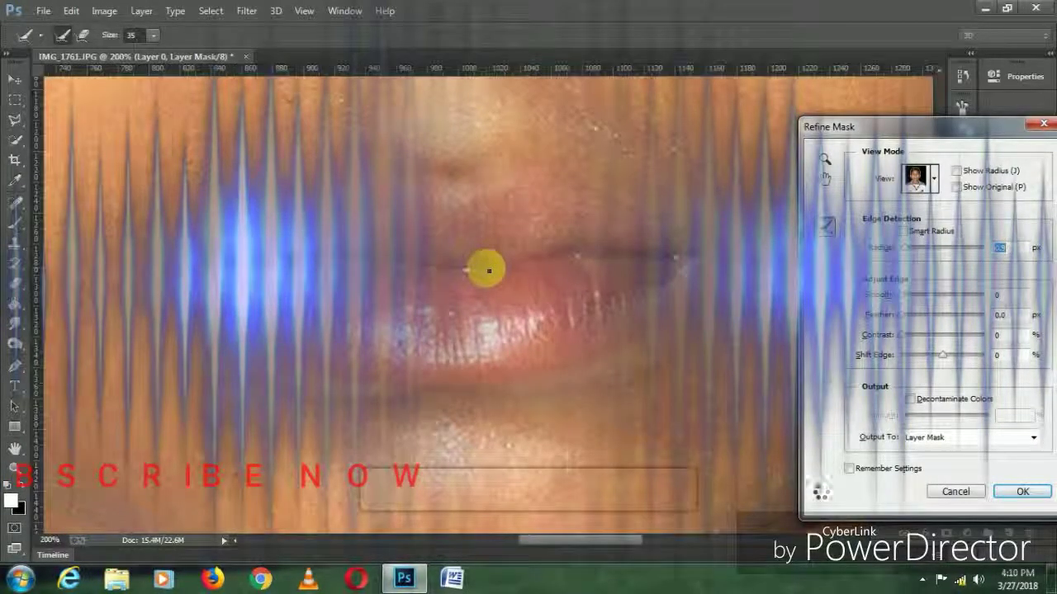
pyautogui.scroll(-1, 487, 271)
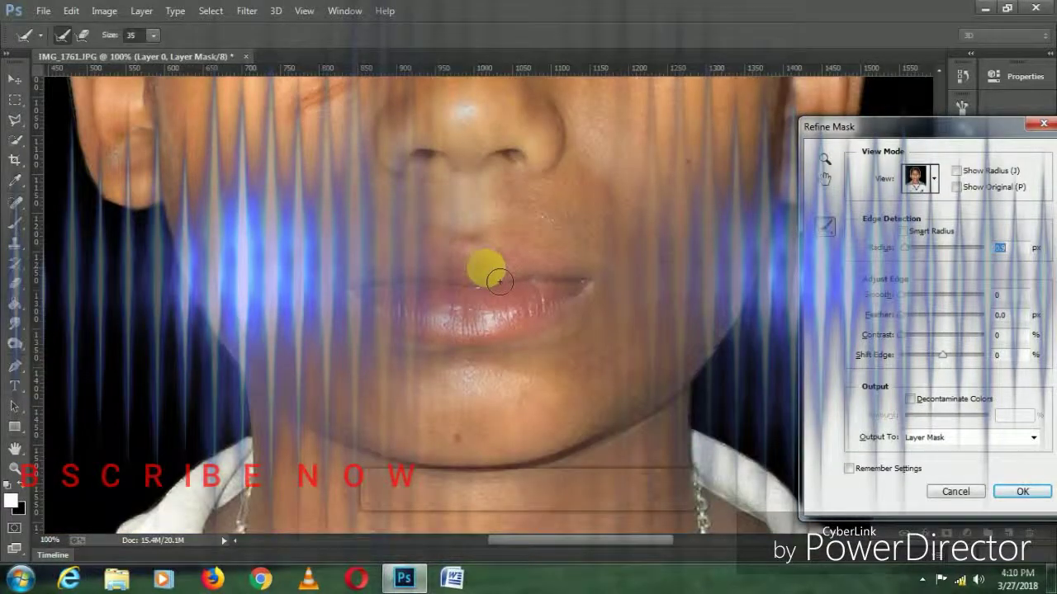
pyautogui.scroll(-1, 498, 282)
pyautogui.scroll(1, 425, 385)
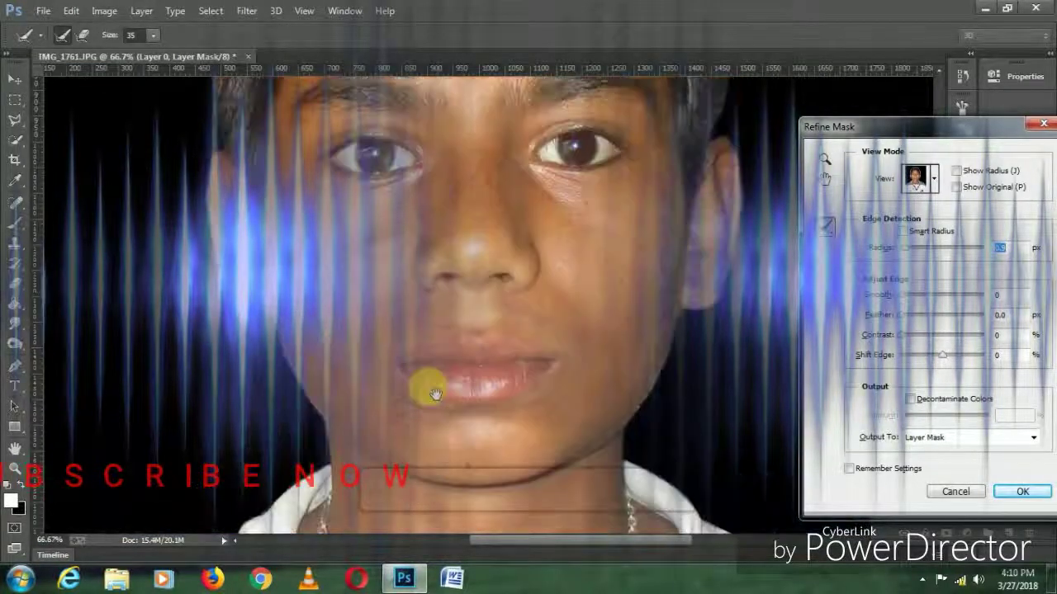
pyautogui.scroll(4, 408, 306)
pyautogui.scroll(3, 479, 410)
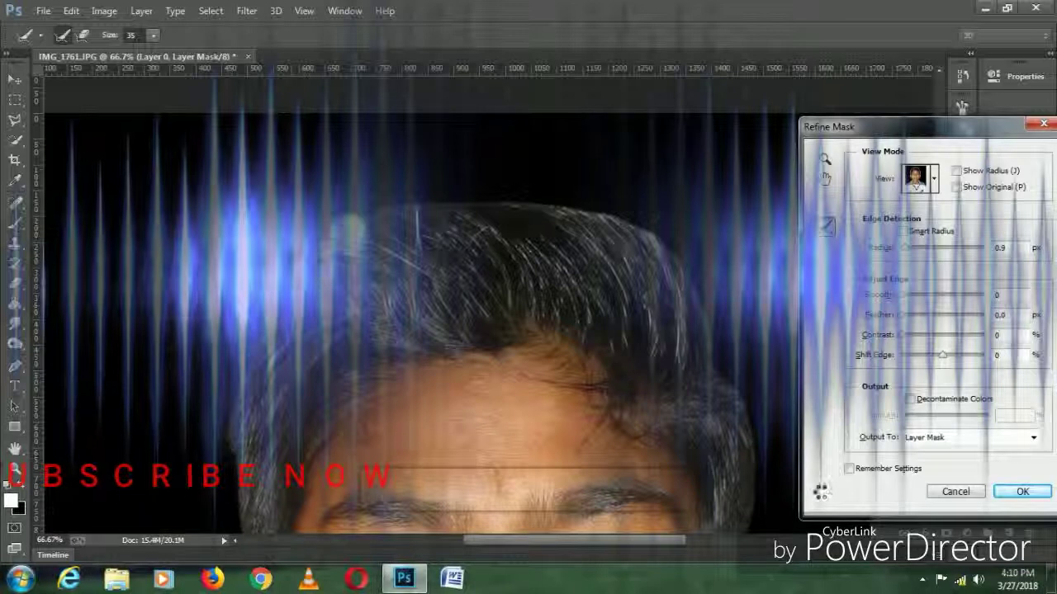
# Step: Refine the hair edges along the top and side, then apply the layer mask permanently
pyautogui.moveTo(355, 221)
pyautogui.mouseDown()
pyautogui.moveTo(631, 236)
pyautogui.moveTo(663, 253)
pyautogui.moveTo(677, 279)
pyautogui.moveTo(630, 228)
pyautogui.moveTo(620, 309)
pyautogui.moveTo(670, 396)
pyautogui.moveTo(472, 295)
pyautogui.moveTo(394, 232)
pyautogui.moveTo(422, 287)
pyautogui.mouseUp()
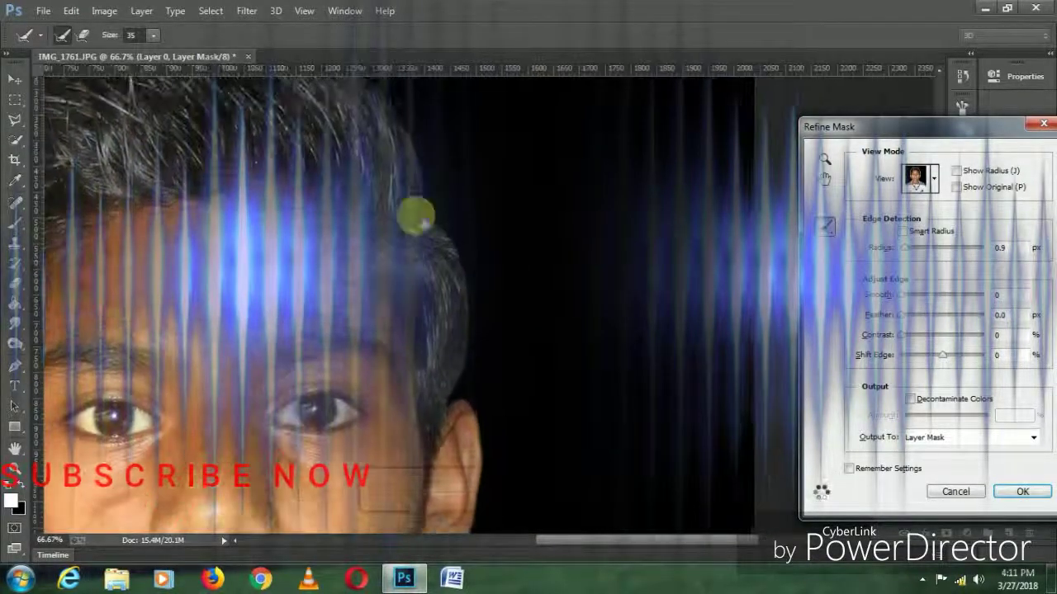
pyautogui.moveTo(444, 244)
pyautogui.mouseDown()
pyautogui.moveTo(462, 318)
pyautogui.moveTo(454, 391)
pyautogui.moveTo(465, 354)
pyautogui.mouseUp()
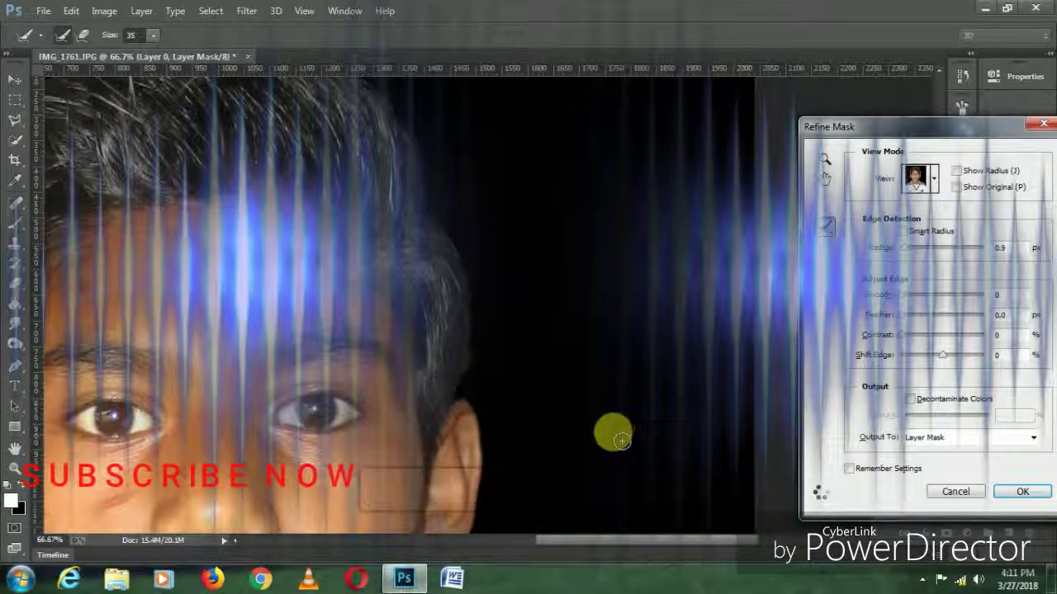
pyautogui.hotkey('ctrl', '-')
pyautogui.hotkey('ctrl', '-')
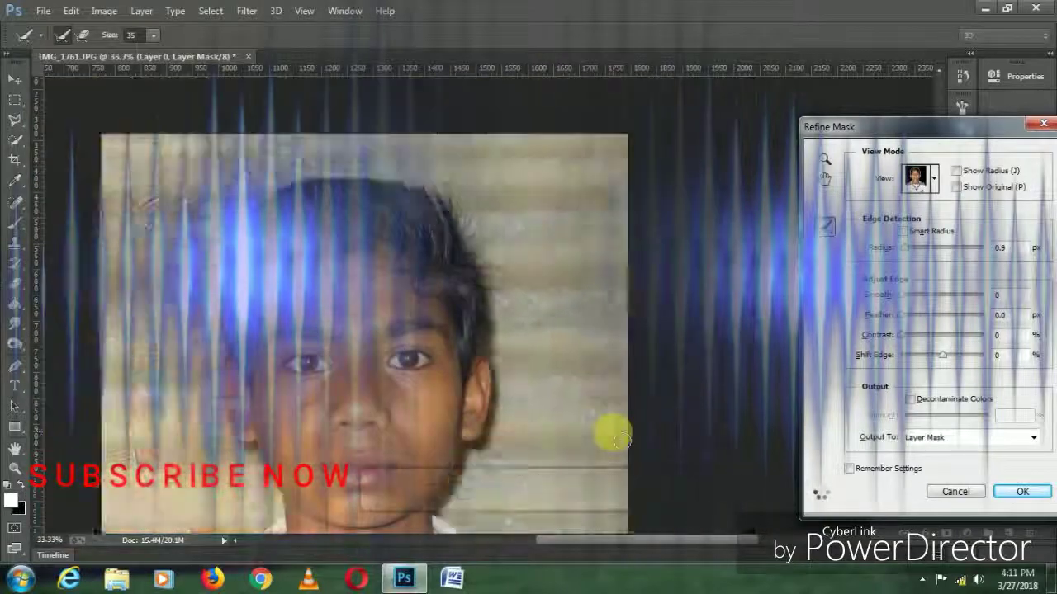
pyautogui.hotkey('ctrl', '-')
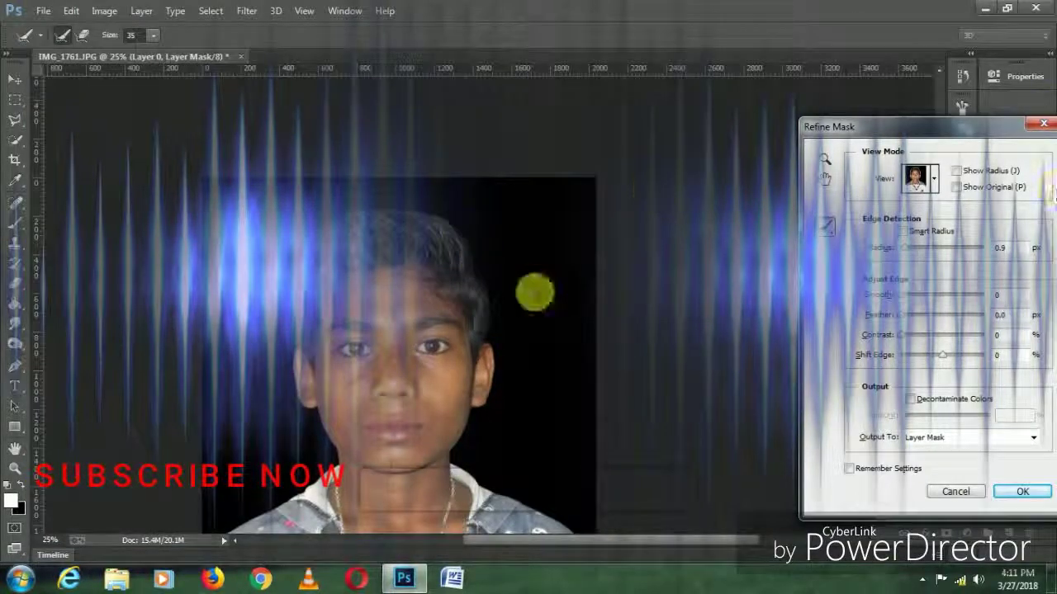
pyautogui.click(919, 177)
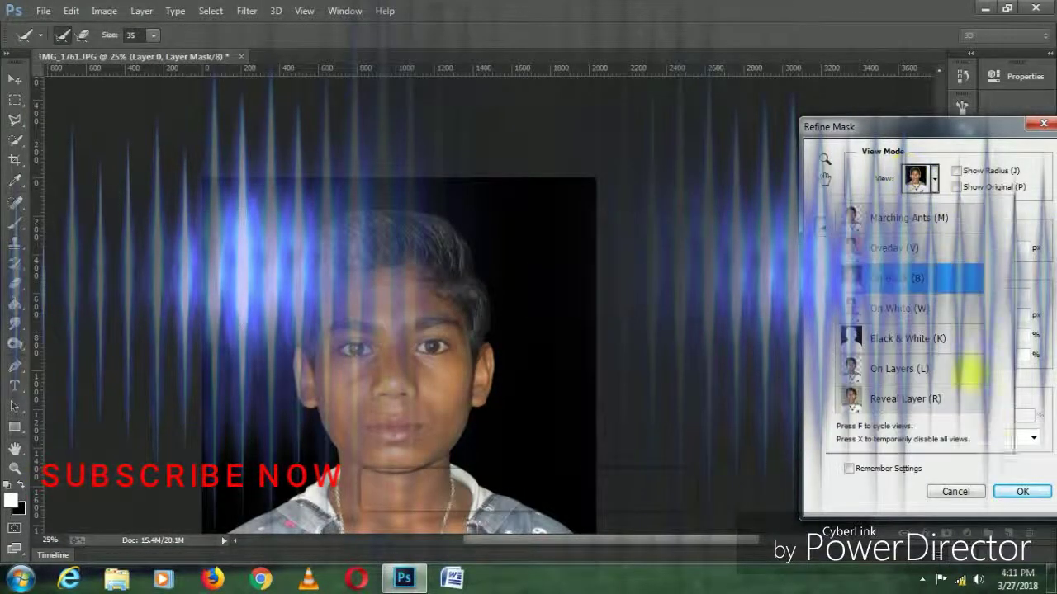
pyautogui.click(1009, 485)
pyautogui.click(1009, 486)
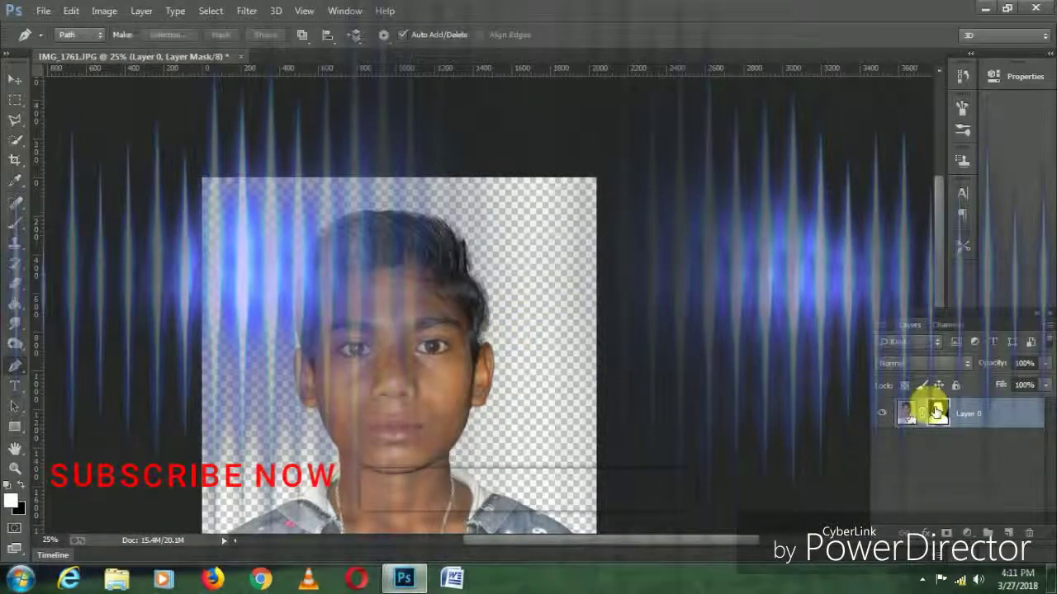
pyautogui.rightClick(939, 414)
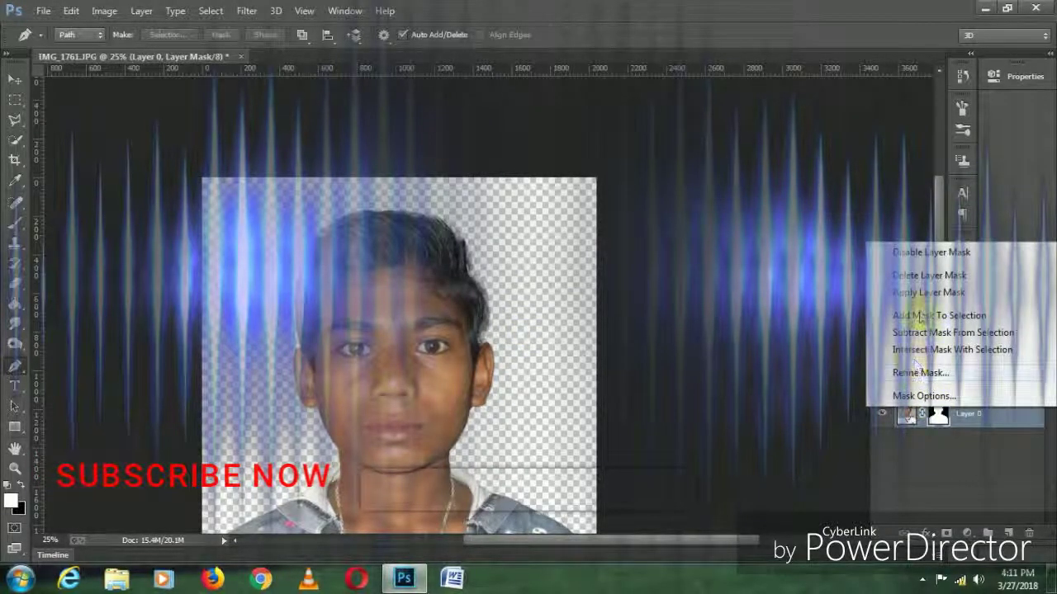
pyautogui.click(928, 293)
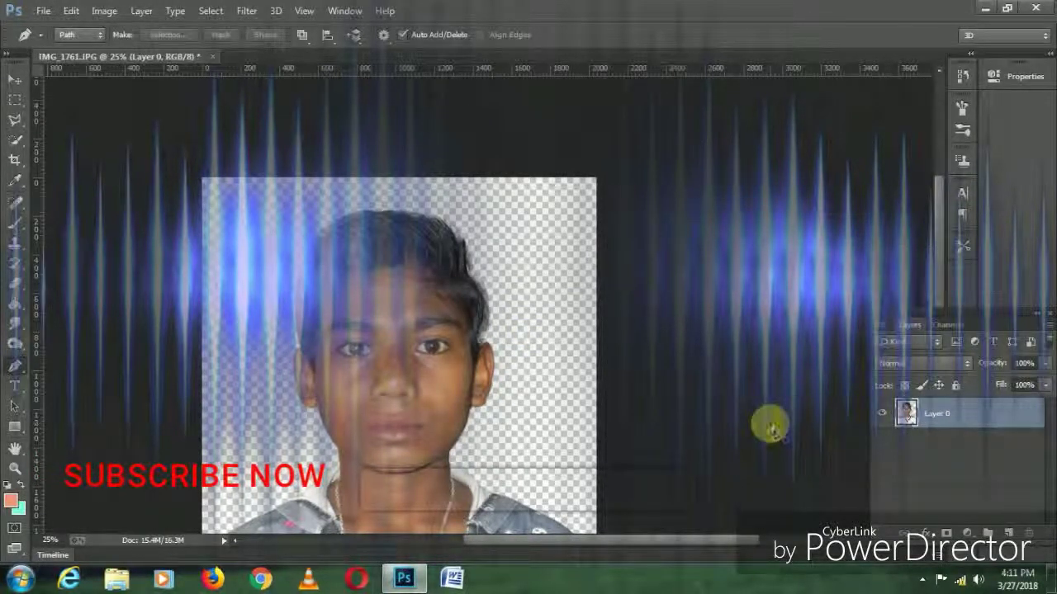
# Step: Zoom in on the face and set the Spot Healing Brush to size 31
pyautogui.hotkey('ctrl', '+')
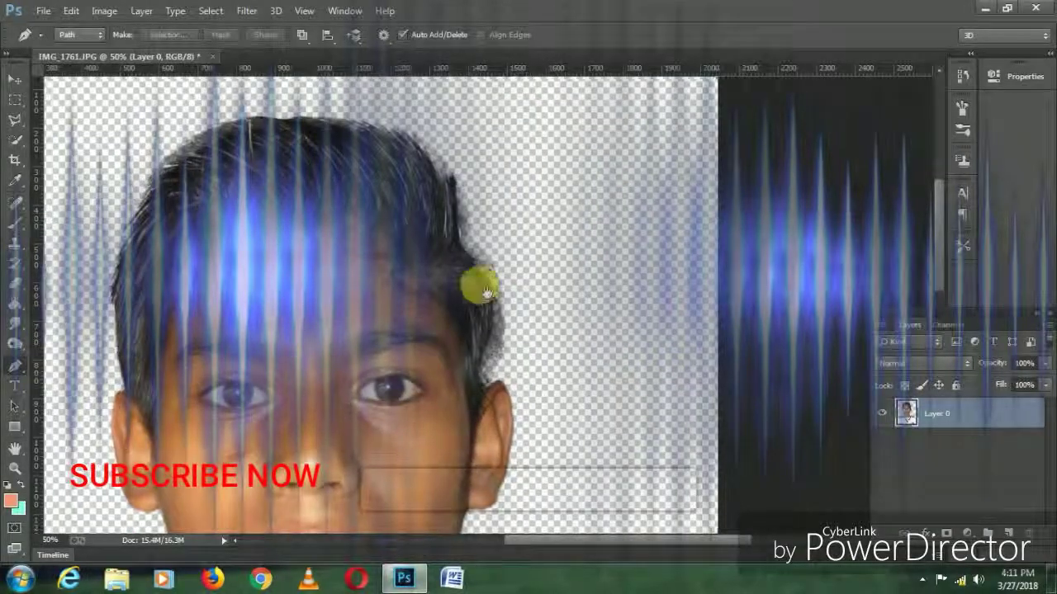
pyautogui.moveTo(430, 353); pyautogui.dragTo(467, 202)
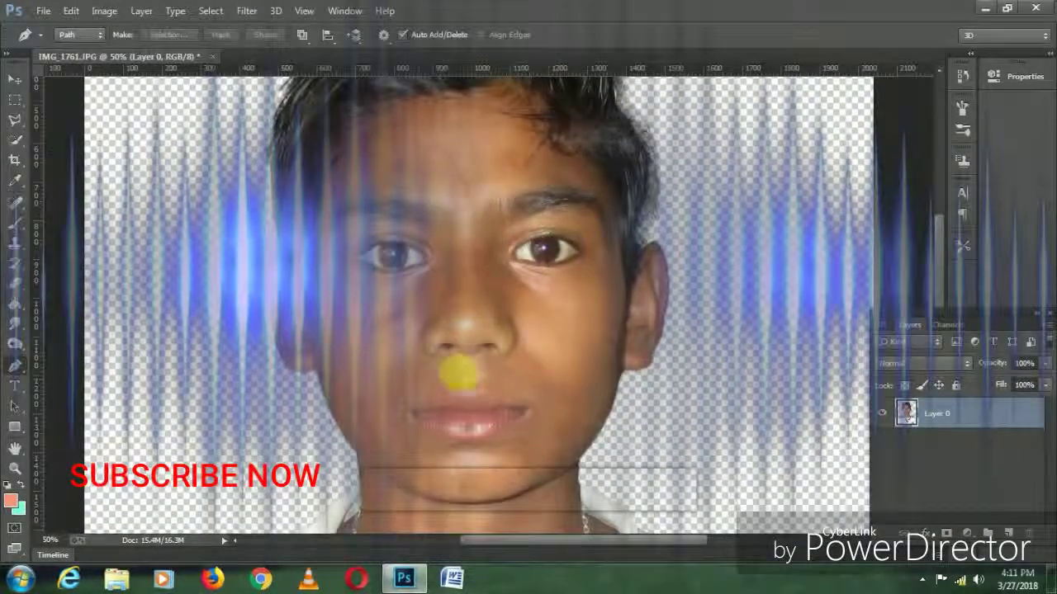
pyautogui.scroll(3, 450, 353)
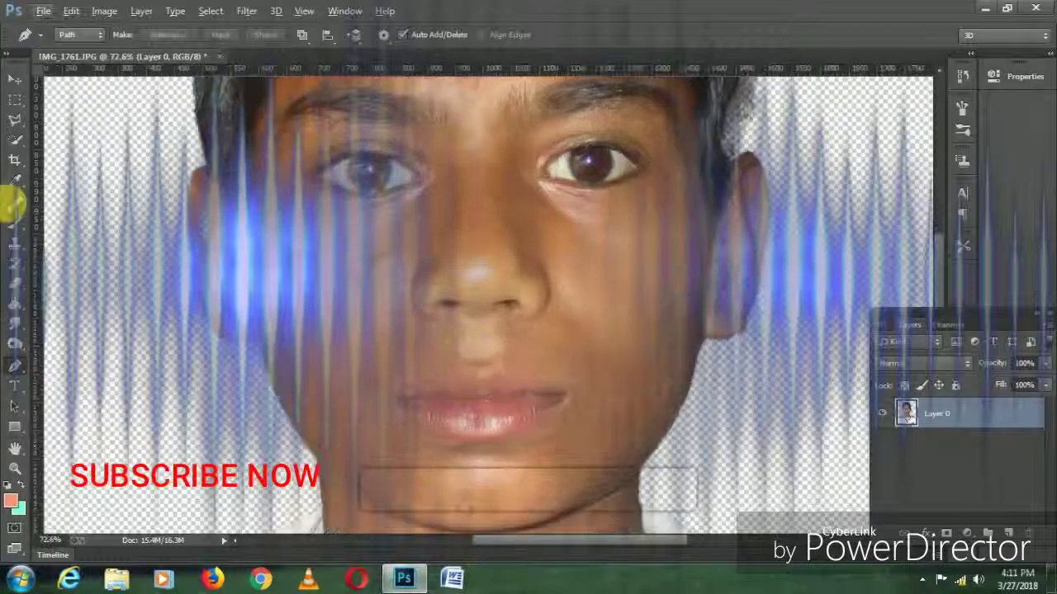
pyautogui.click(14, 202)
pyautogui.rightClick(476, 295)
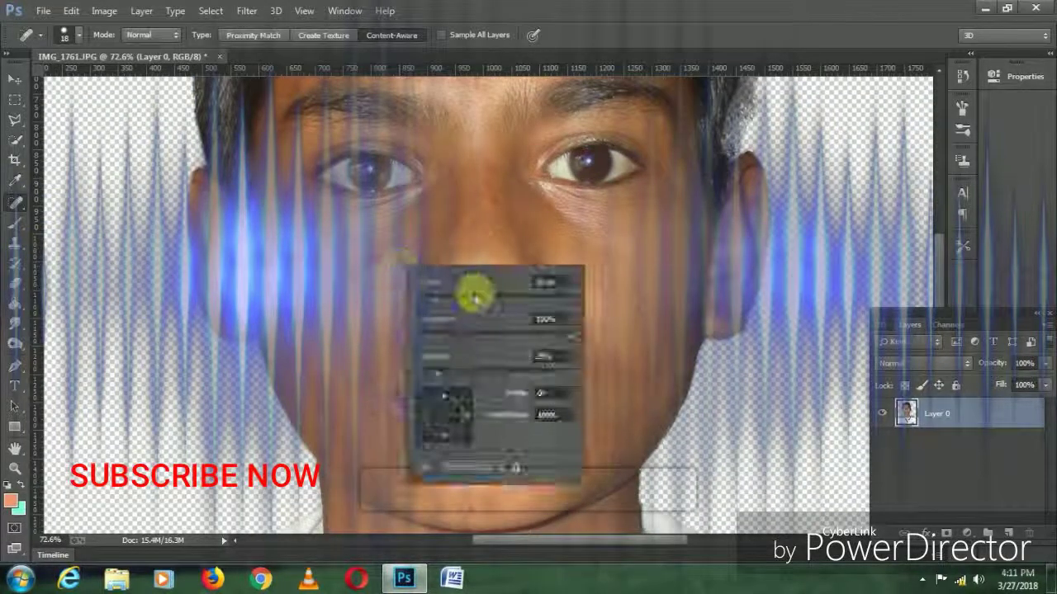
pyautogui.write('31')
pyautogui.press('Return')
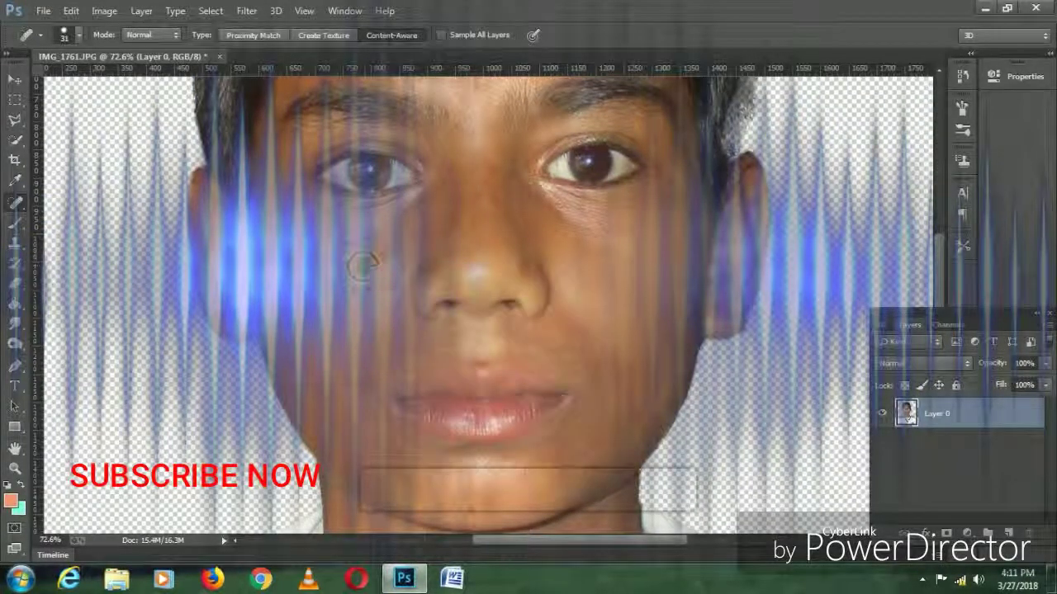
# Step: Heal the dark spots across the forehead and along the hairline
pyautogui.scroll(3, 413, 257)
pyautogui.scroll(2, 413, 257)
pyautogui.moveTo(438, 239); pyautogui.dragTo(487, 223)
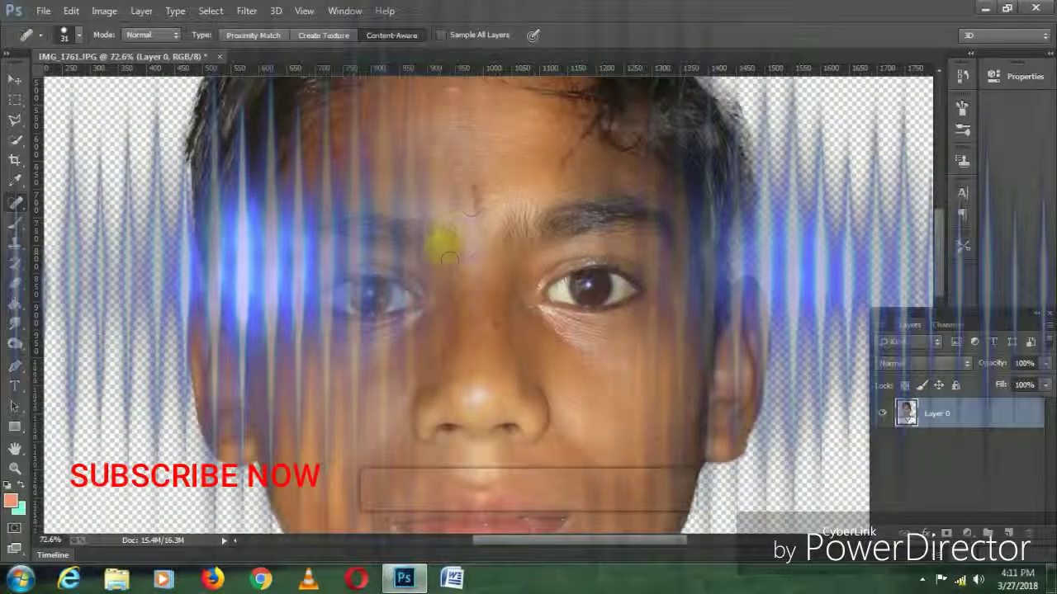
pyautogui.click(571, 151)
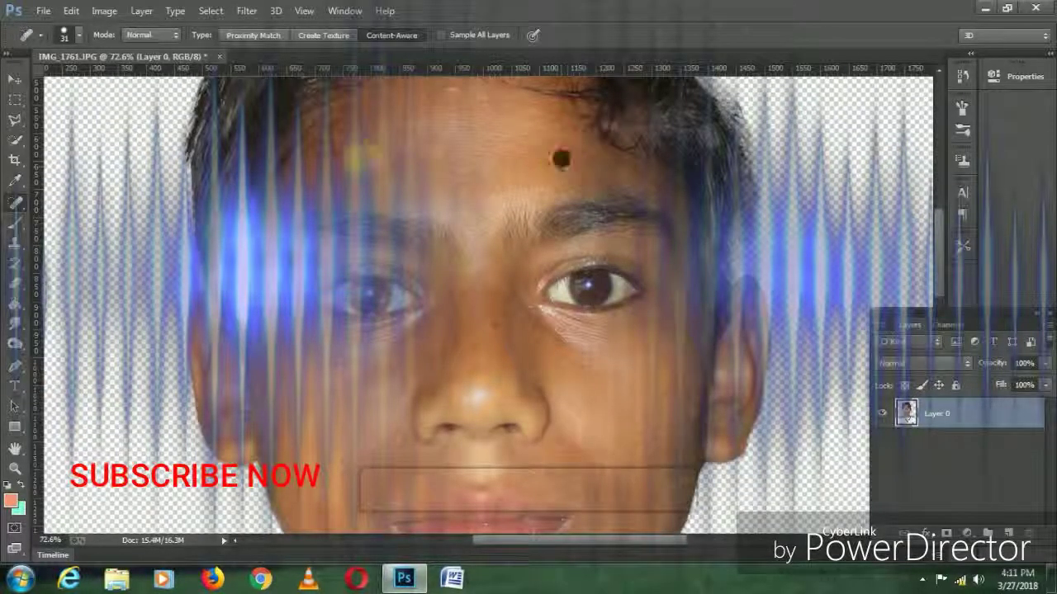
pyautogui.scroll(3, 408, 242)
pyautogui.click(438, 211)
pyautogui.moveTo(437, 210)
pyautogui.mouseDown()
pyautogui.moveTo(507, 214)
pyautogui.moveTo(500, 207)
pyautogui.moveTo(602, 283)
pyautogui.mouseUp()
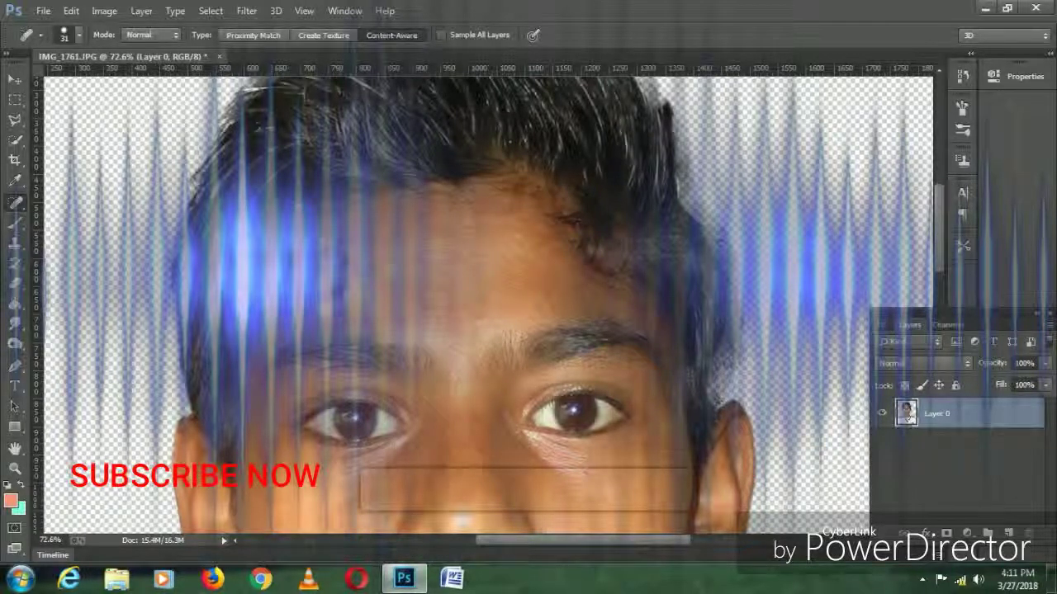
pyautogui.moveTo(399, 260); pyautogui.dragTo(441, 267)
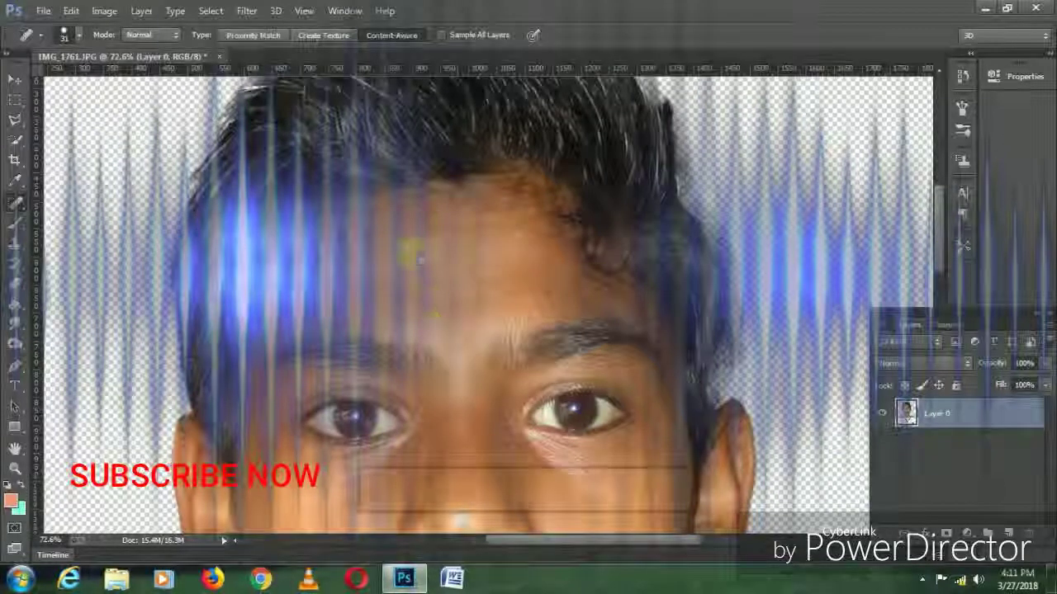
# Step: Heal the dark spot on the cheek and a blemish on the nose
pyautogui.moveTo(465, 383); pyautogui.dragTo(406, 217)
pyautogui.moveTo(576, 363); pyautogui.dragTo(584, 247)
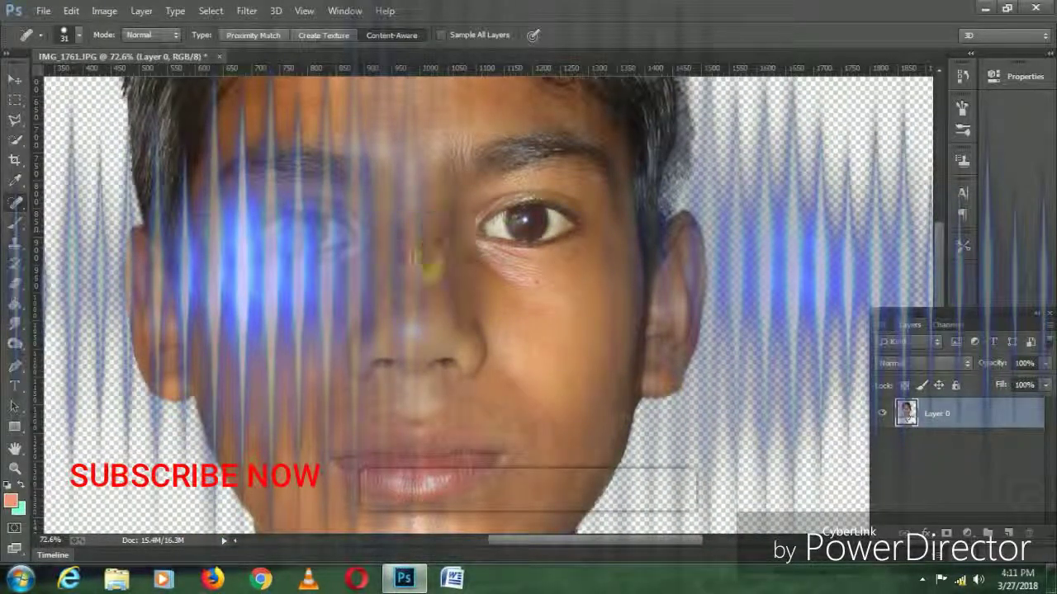
pyautogui.scroll(-3, 388, 334)
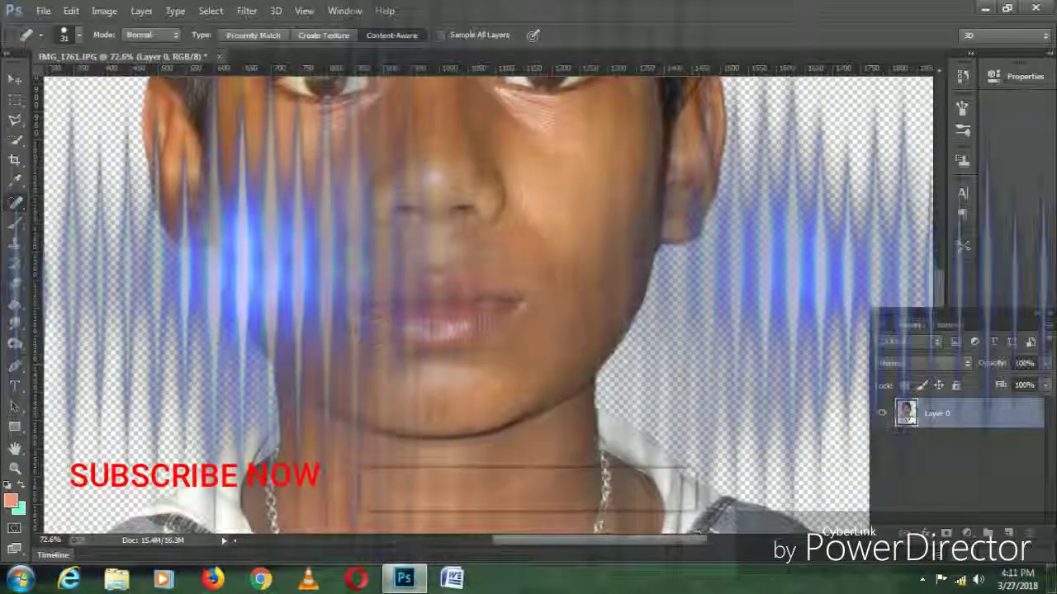
pyautogui.scroll(-2, 388, 334)
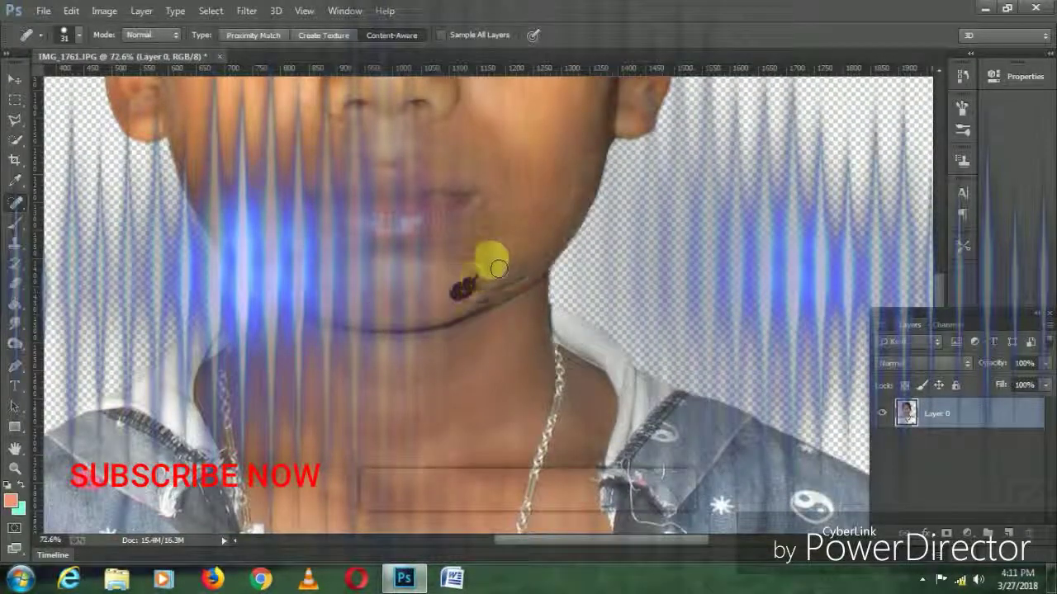
pyautogui.scroll(-3, 472, 302)
pyautogui.scroll(-2, 436, 228)
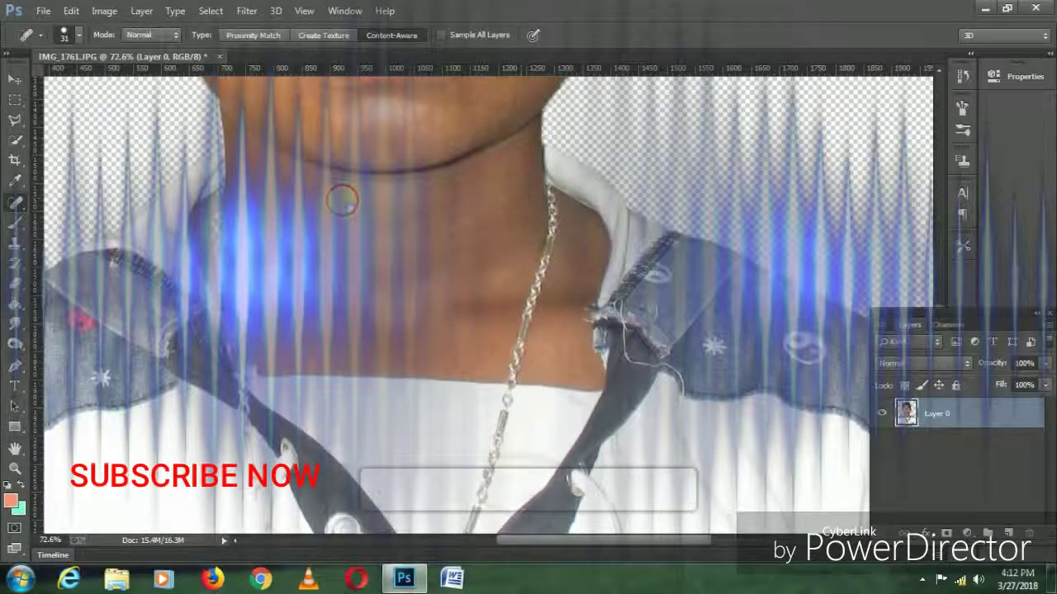
pyautogui.moveTo(342, 200); pyautogui.dragTo(423, 343)
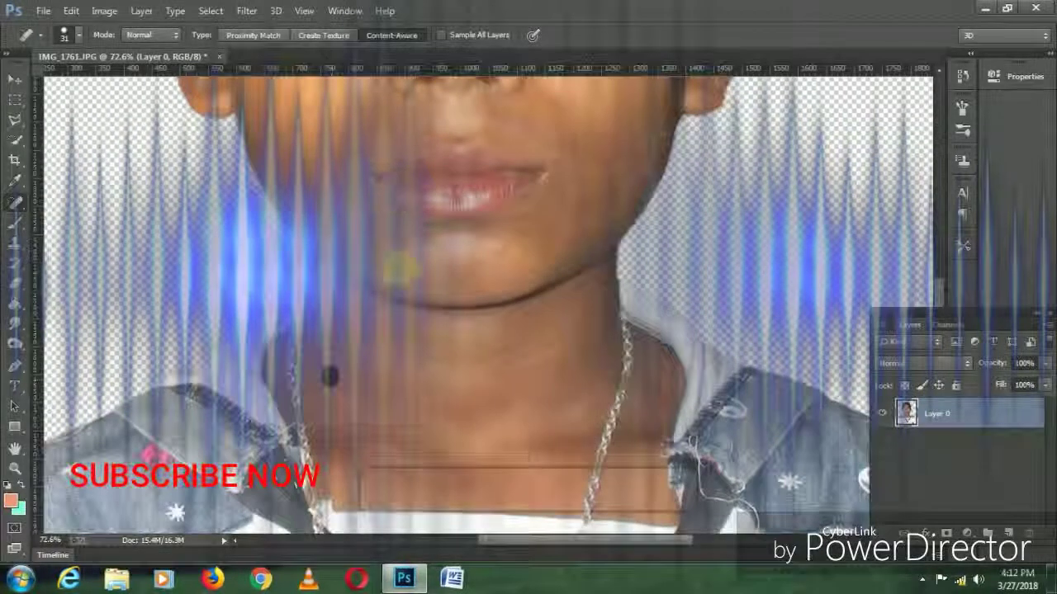
pyautogui.scroll(5, 330, 373)
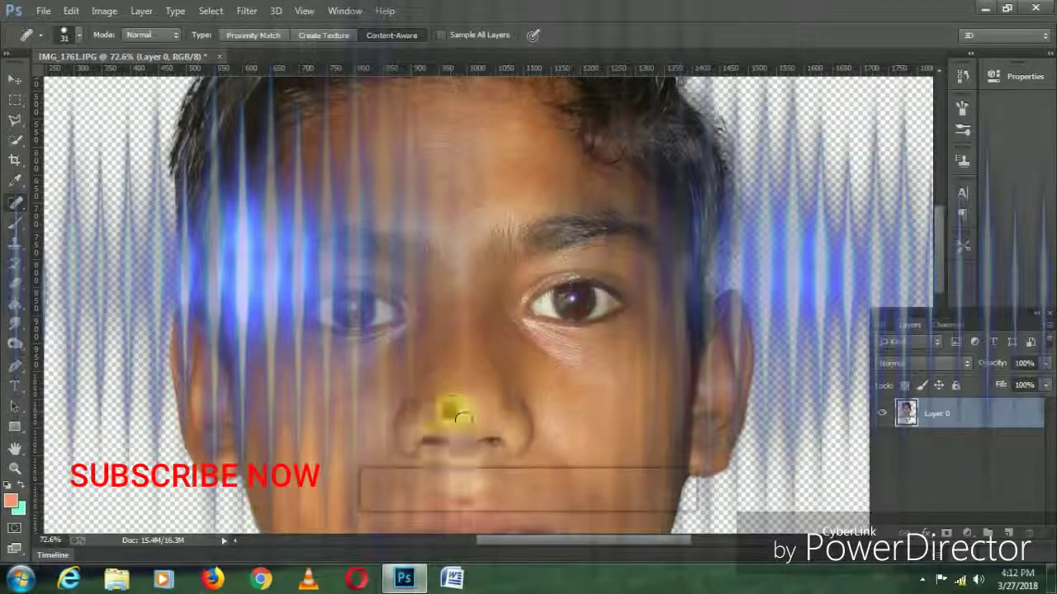
pyautogui.click(487, 346)
pyautogui.scroll(-1, 479, 334)
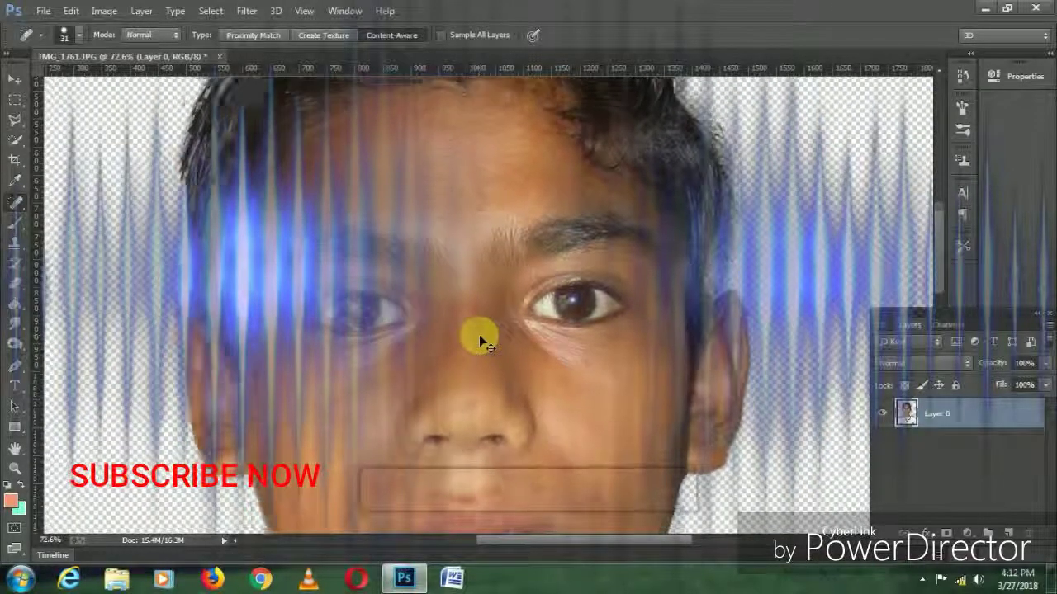
pyautogui.scroll(-1, 479, 335)
pyautogui.scroll(-2, 479, 334)
pyautogui.scroll(-1, 479, 335)
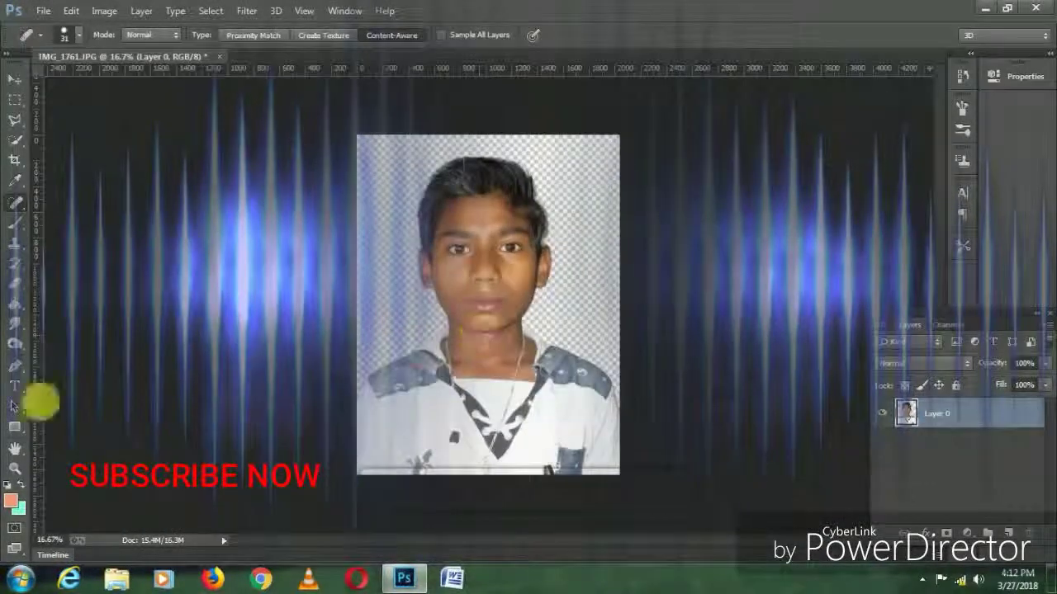
# Step: Brighten the photo in Levels by lowering the white input level to 239
pyautogui.click(104, 10)
pyautogui.moveTo(43, 11)
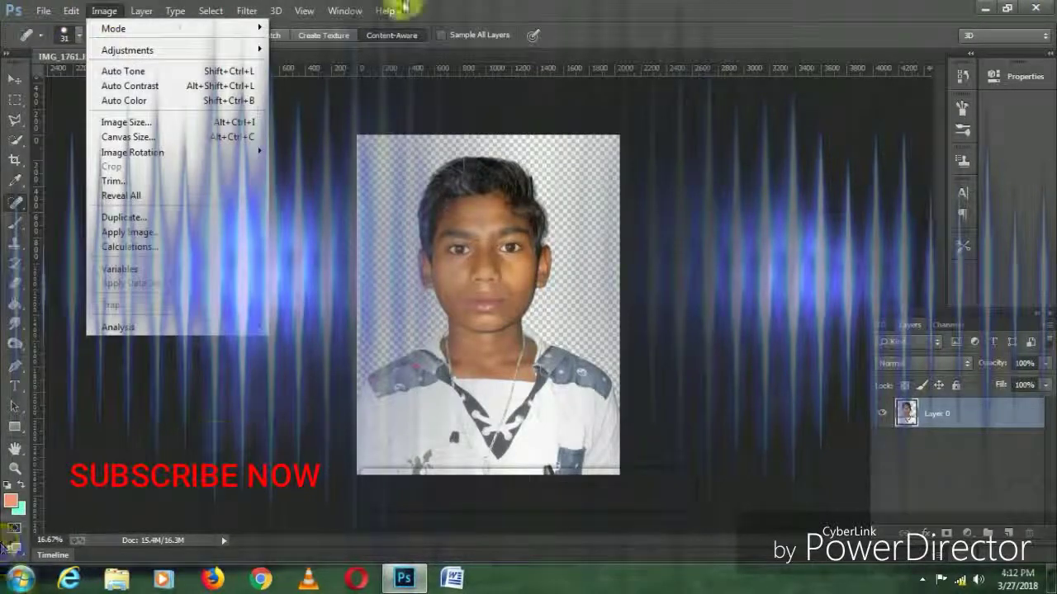
pyautogui.click(110, 11)
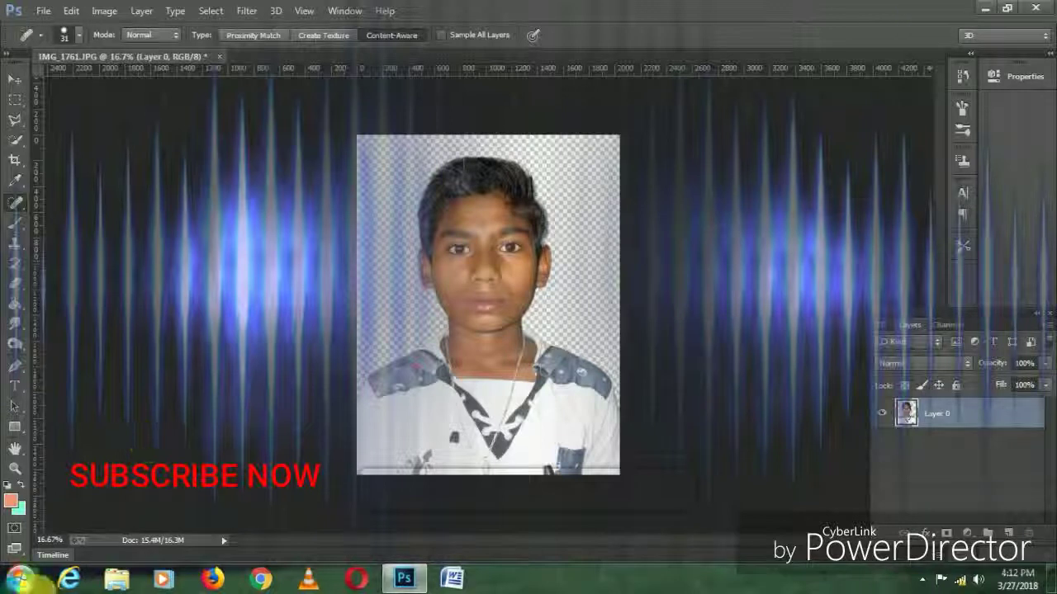
pyautogui.click(106, 13)
pyautogui.moveTo(128, 50)
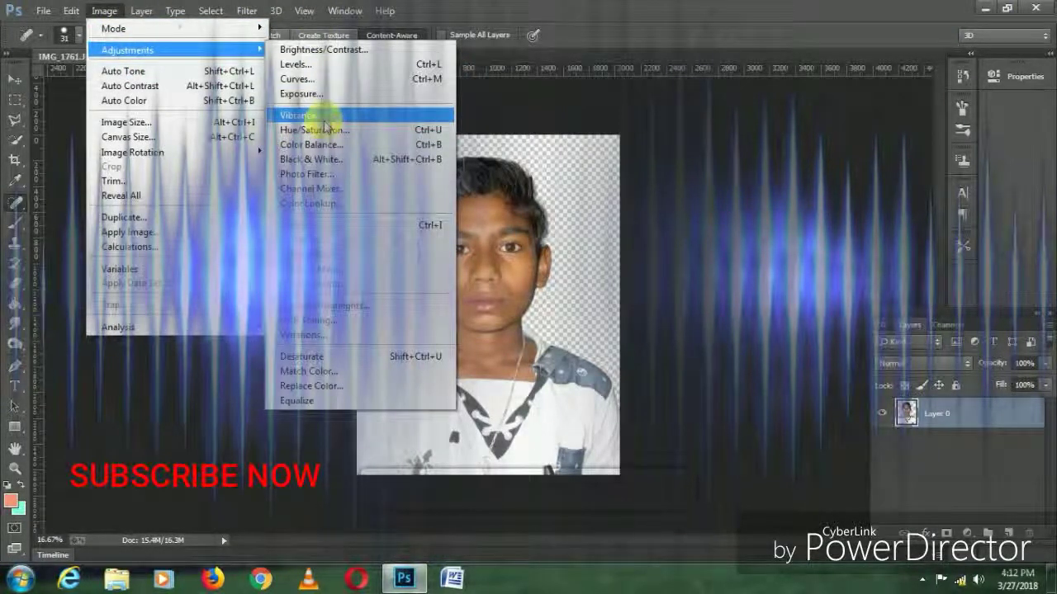
pyautogui.click(317, 65)
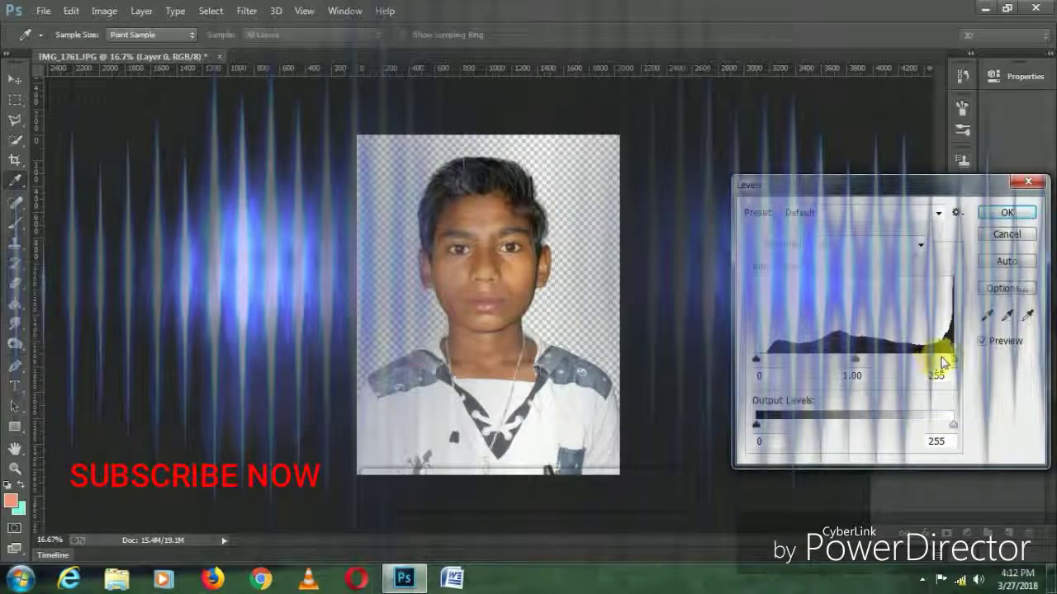
pyautogui.moveTo(941, 360); pyautogui.dragTo(907, 356)
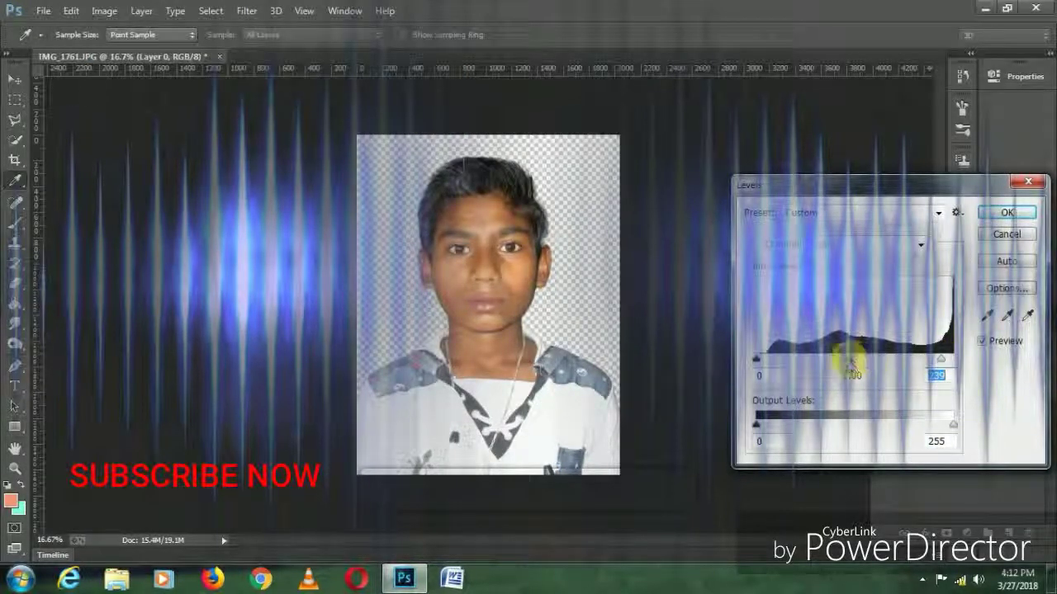
pyautogui.click(1006, 213)
pyautogui.press('j')
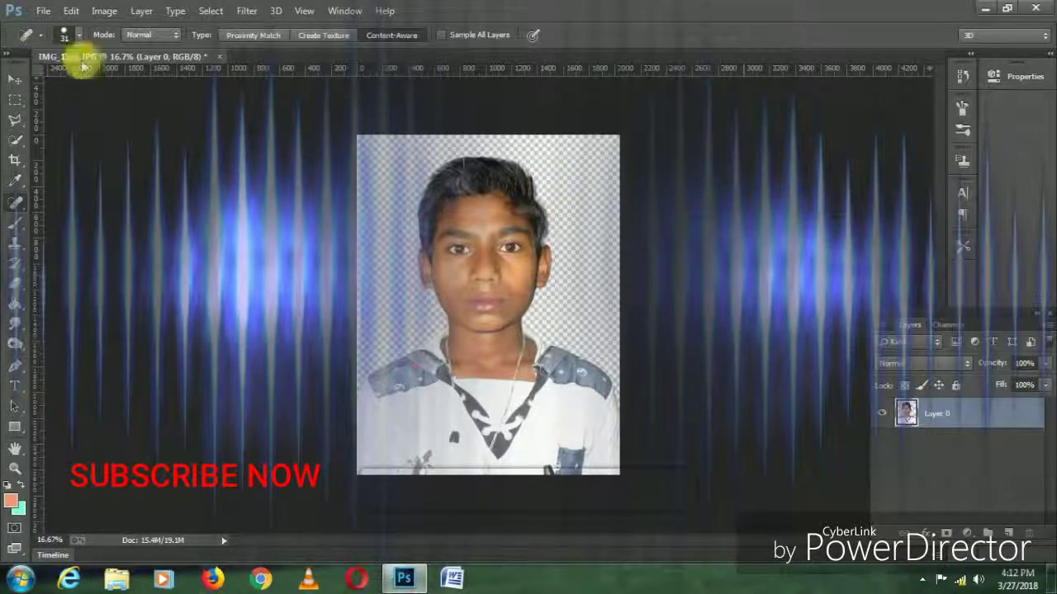
# Step: Lift the RGB curve midpoint from input 126 to output 138 in Curves
pyautogui.click(106, 10)
pyautogui.moveTo(128, 50)
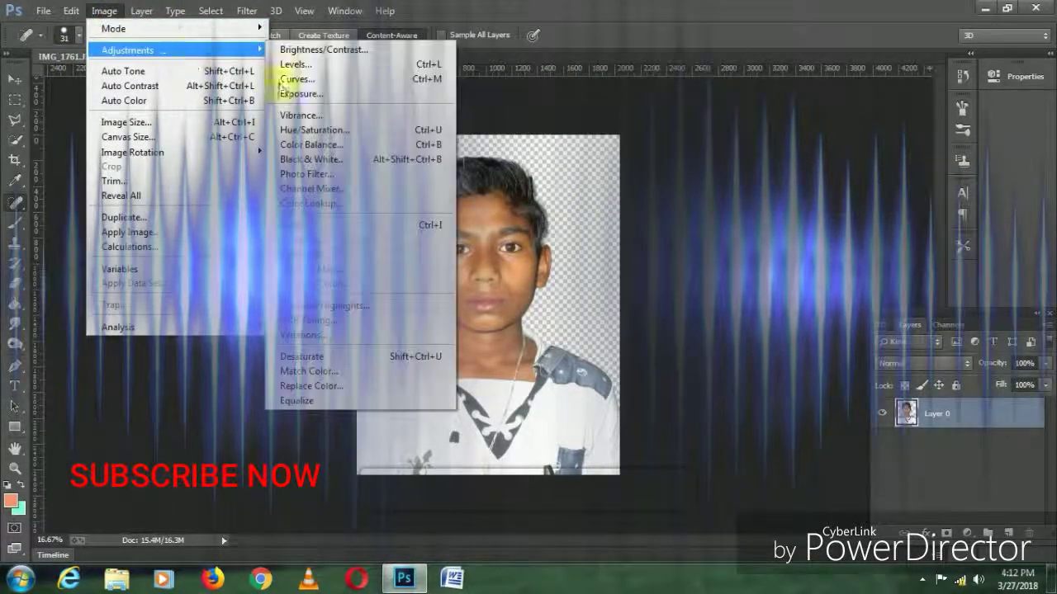
pyautogui.click(335, 78)
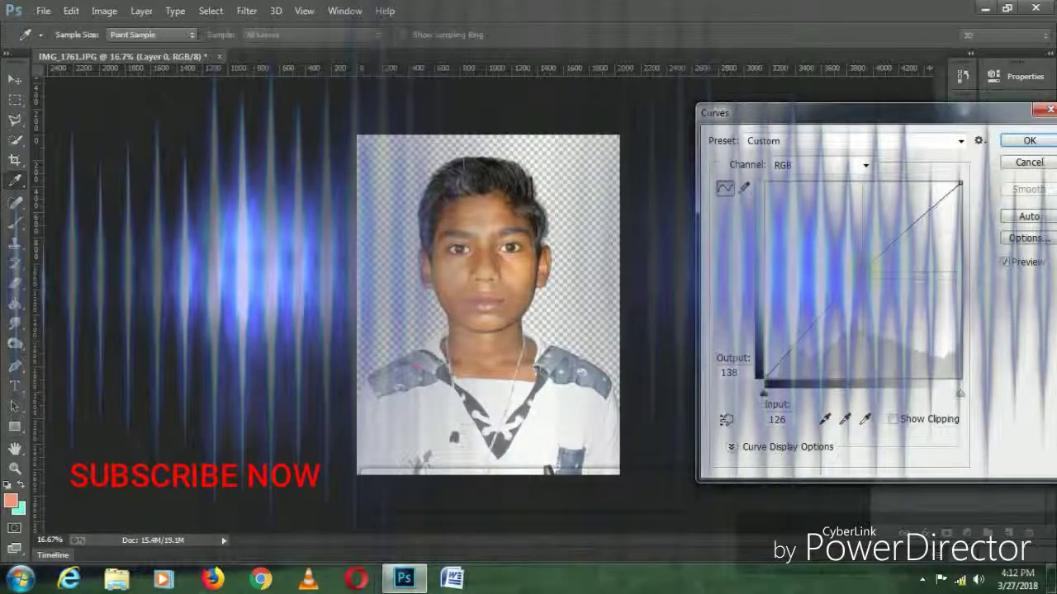
pyautogui.click(1019, 149)
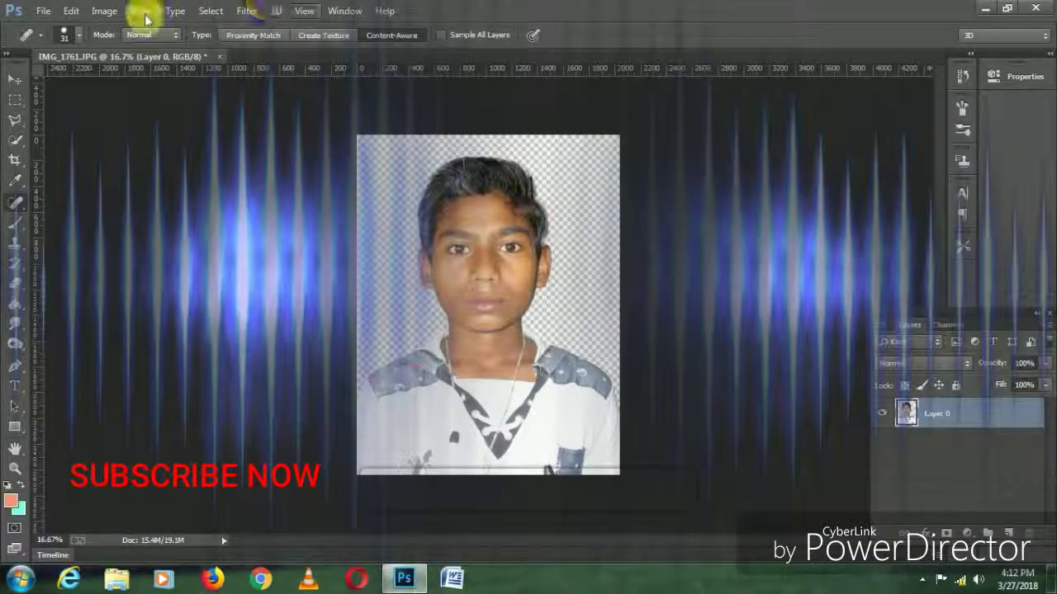
# Step: In Selective Color, set the Yellows Black slider to -18 and apply it
pyautogui.click(104, 10)
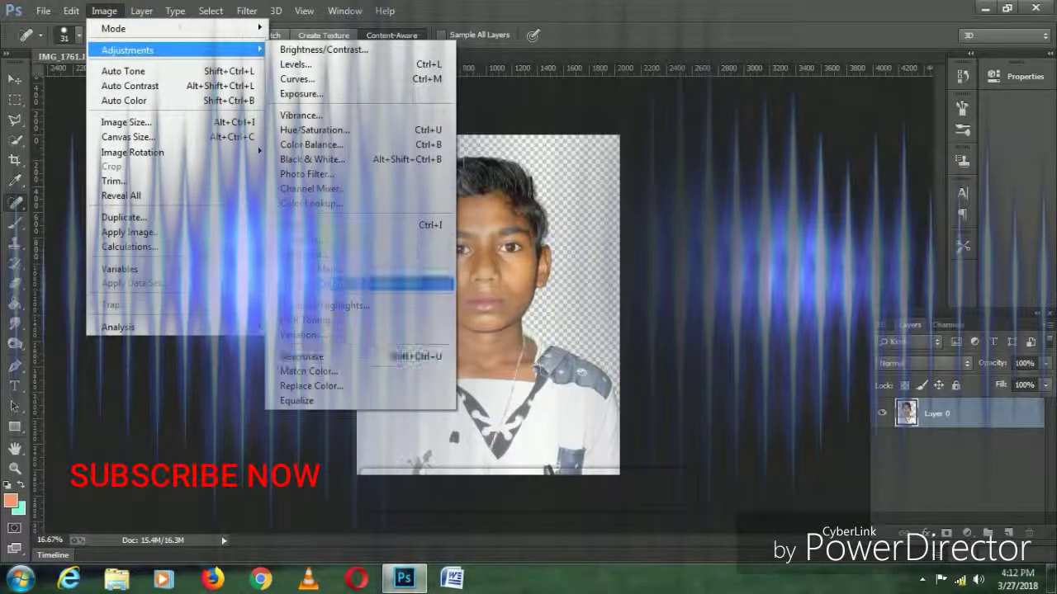
pyautogui.moveTo(128, 50)
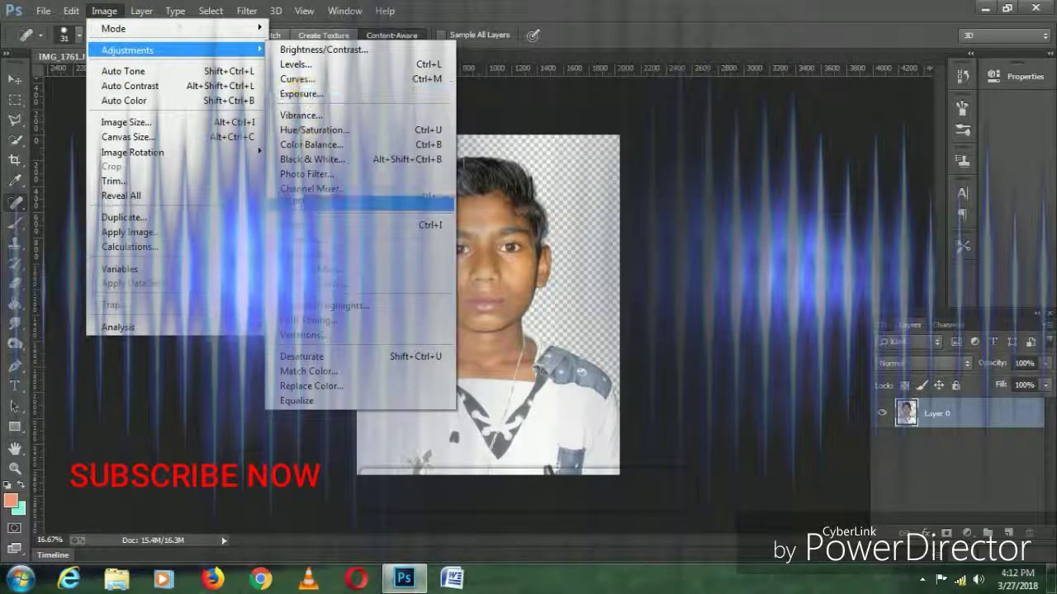
pyautogui.click(331, 284)
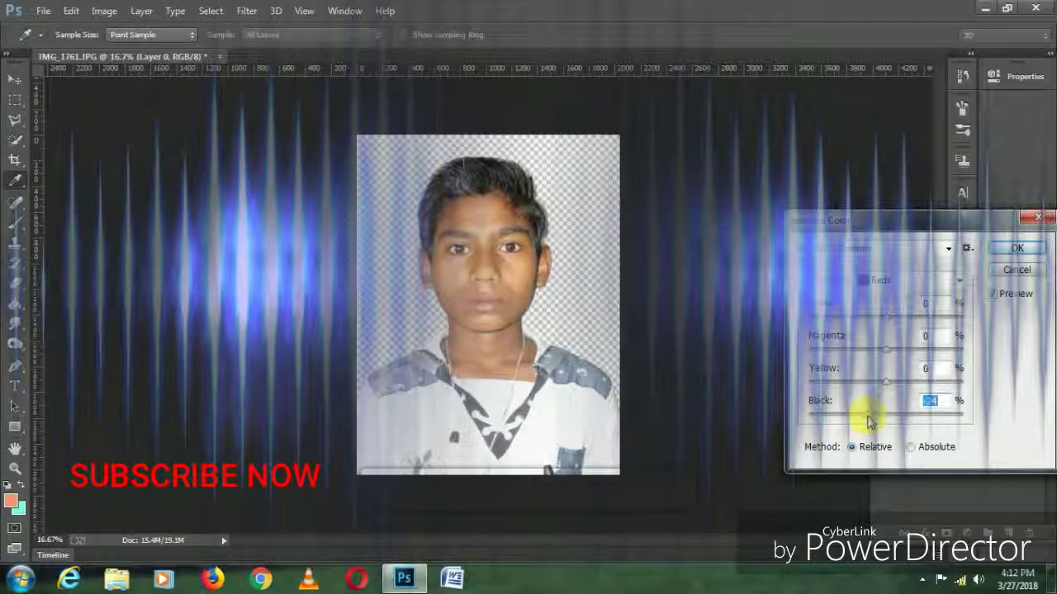
pyautogui.click(883, 281)
pyautogui.click(887, 331)
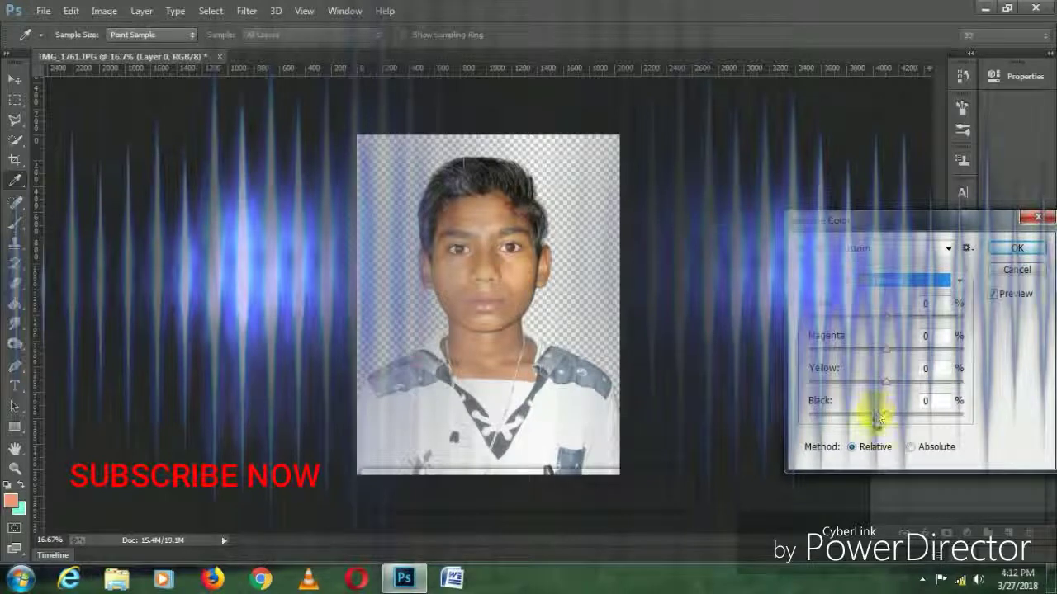
pyautogui.moveTo(878, 415); pyautogui.dragTo(871, 415)
pyautogui.click(1014, 248)
pyautogui.press('j')
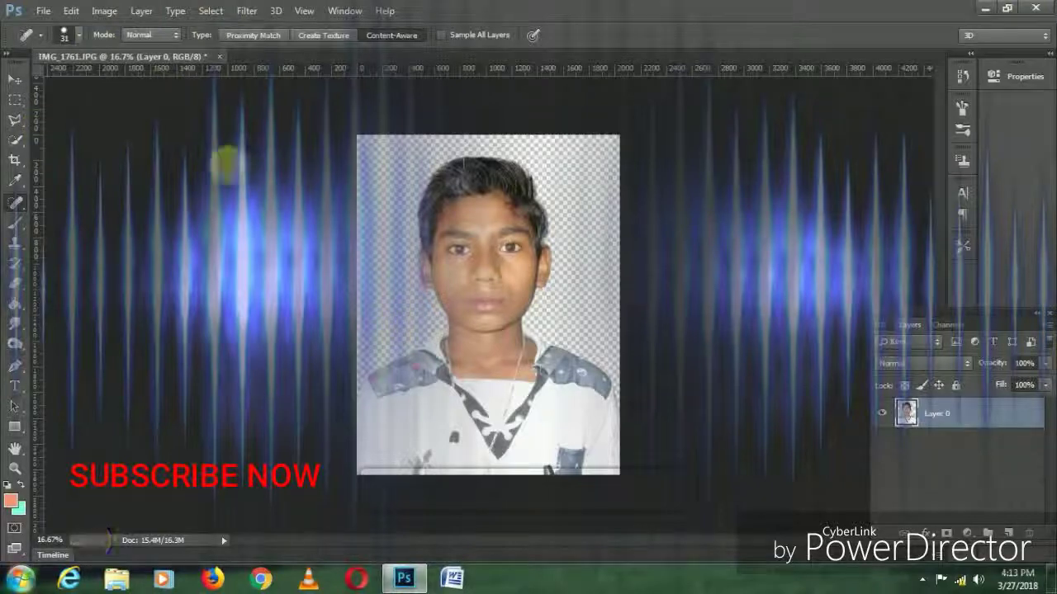
# Step: In Hue/Saturation, raise lightness for Yellows and set Reds lightness to +11
pyautogui.click(105, 11)
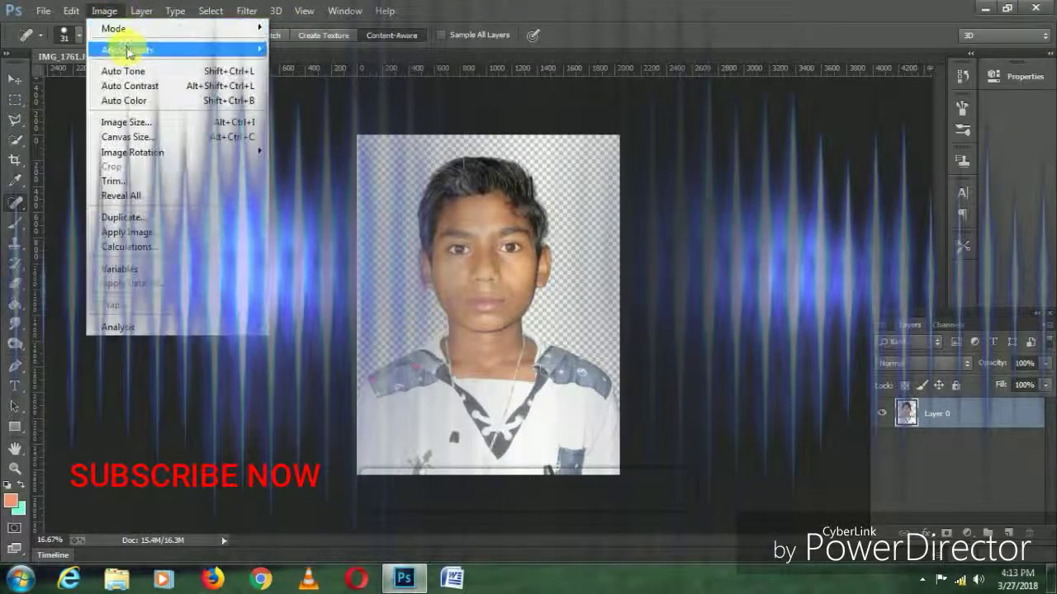
pyautogui.moveTo(127, 51)
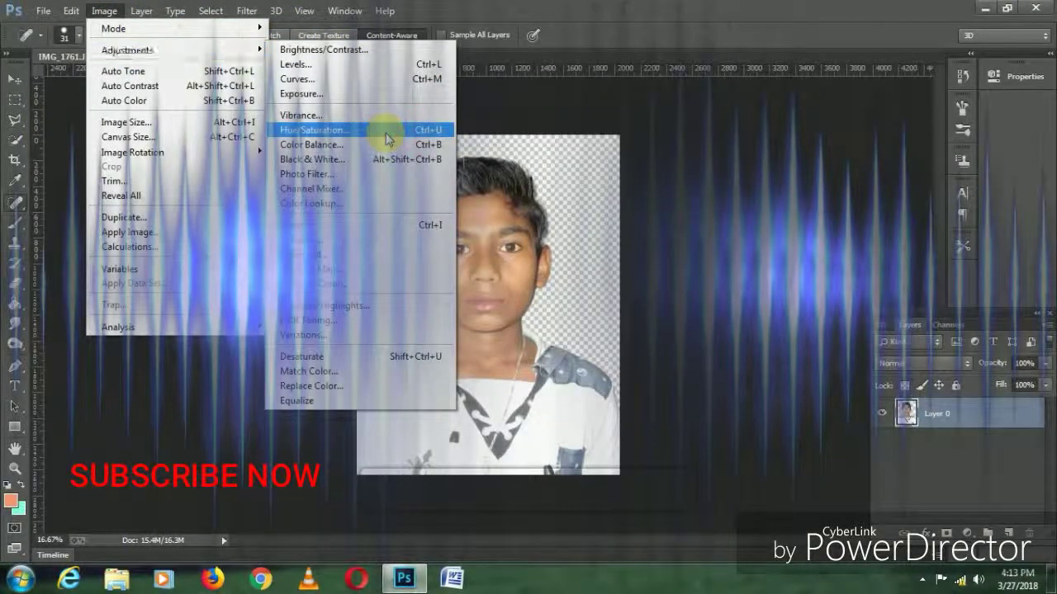
pyautogui.click(386, 138)
pyautogui.click(731, 247)
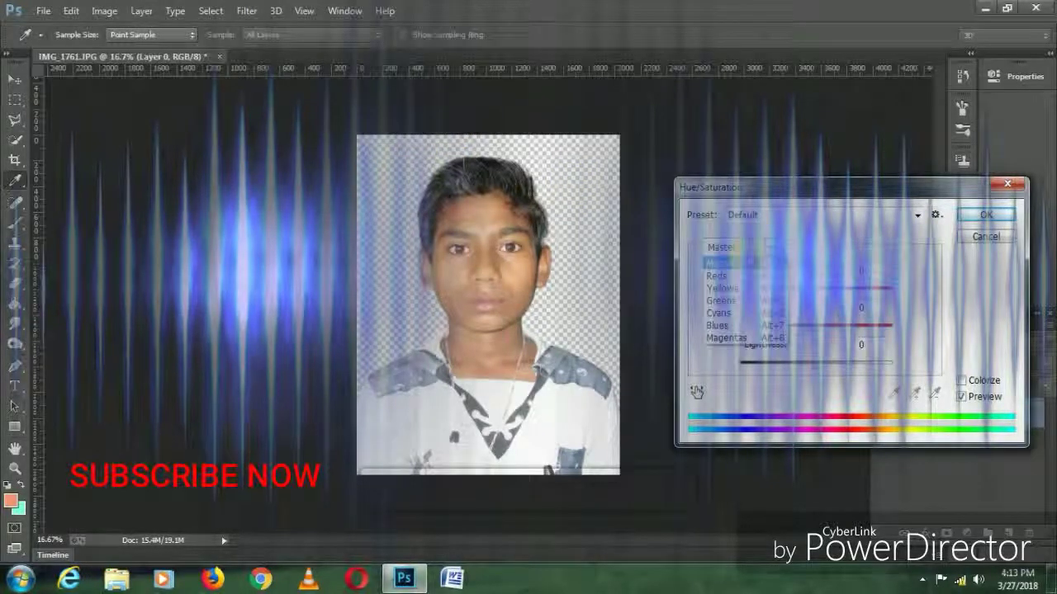
pyautogui.click(720, 275)
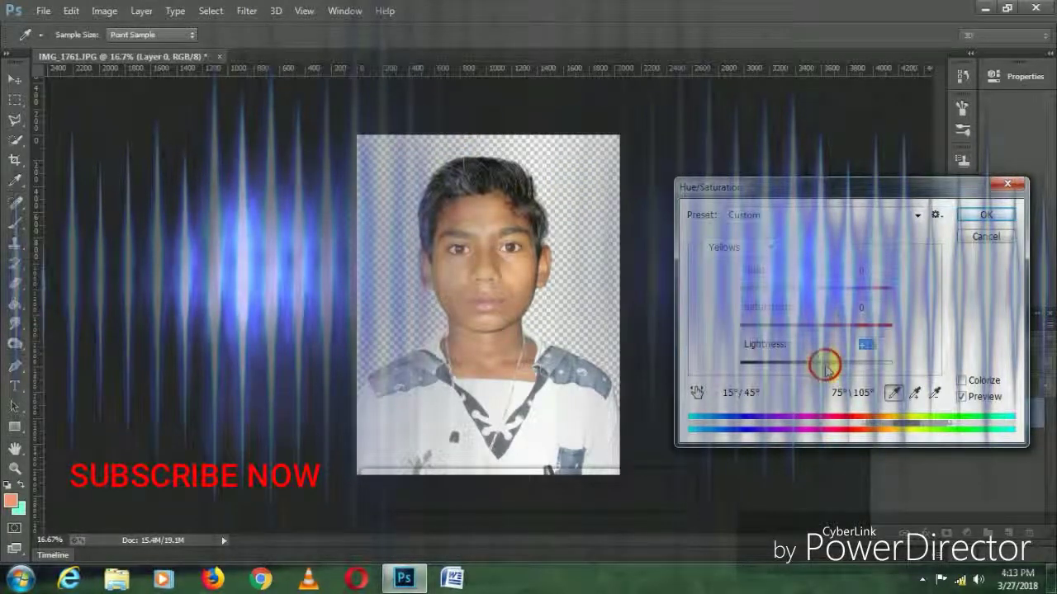
pyautogui.click(730, 247)
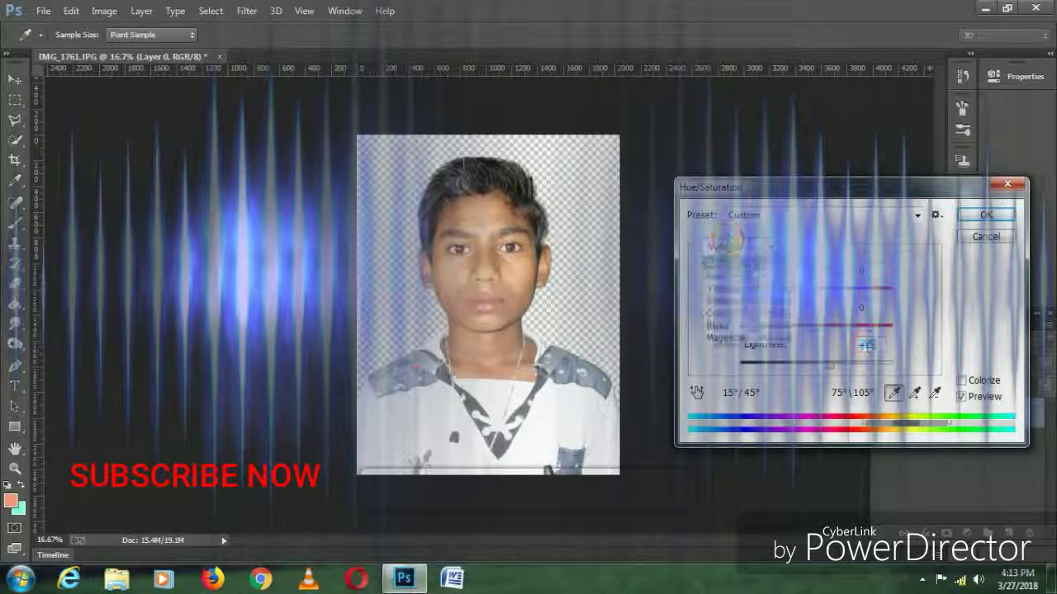
pyautogui.click(720, 232)
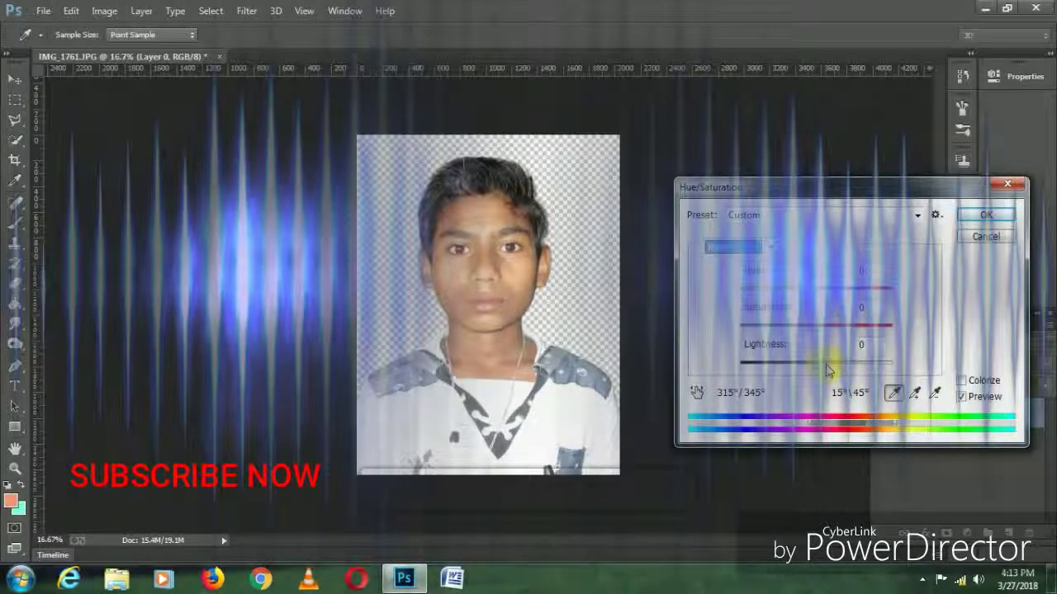
pyautogui.click(983, 216)
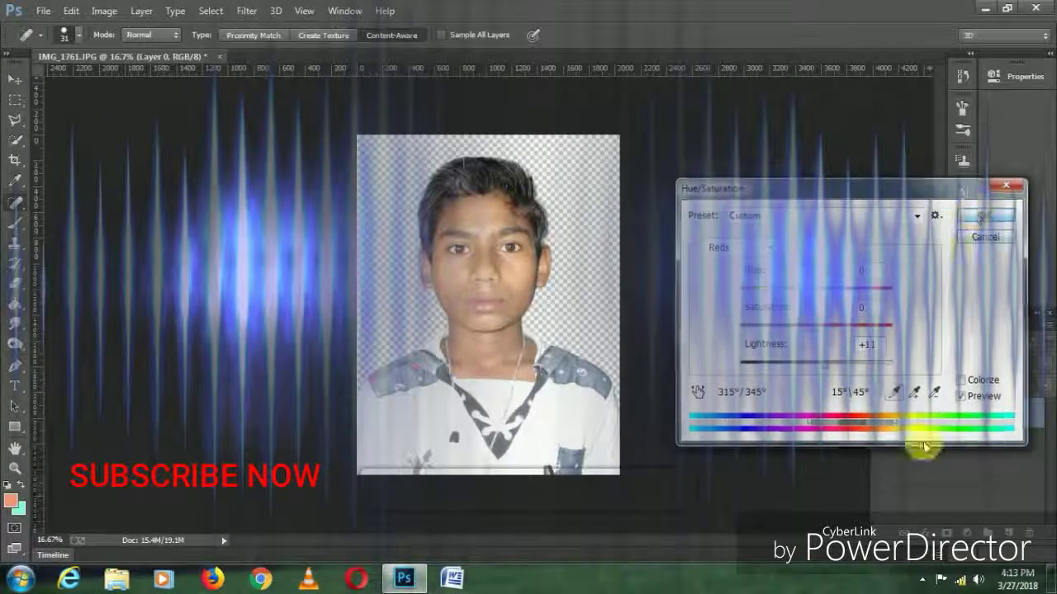
# Step: Apply Hue/Saturation, then view Camera Raw Filter's HSL Luminance sliders and close it
pyautogui.click(247, 11)
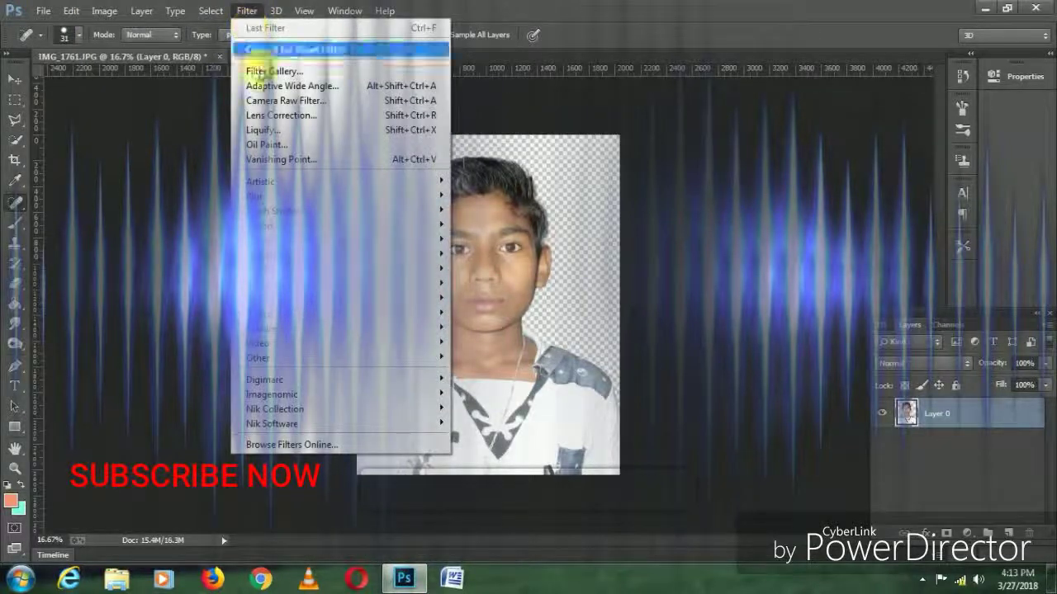
pyautogui.click(270, 101)
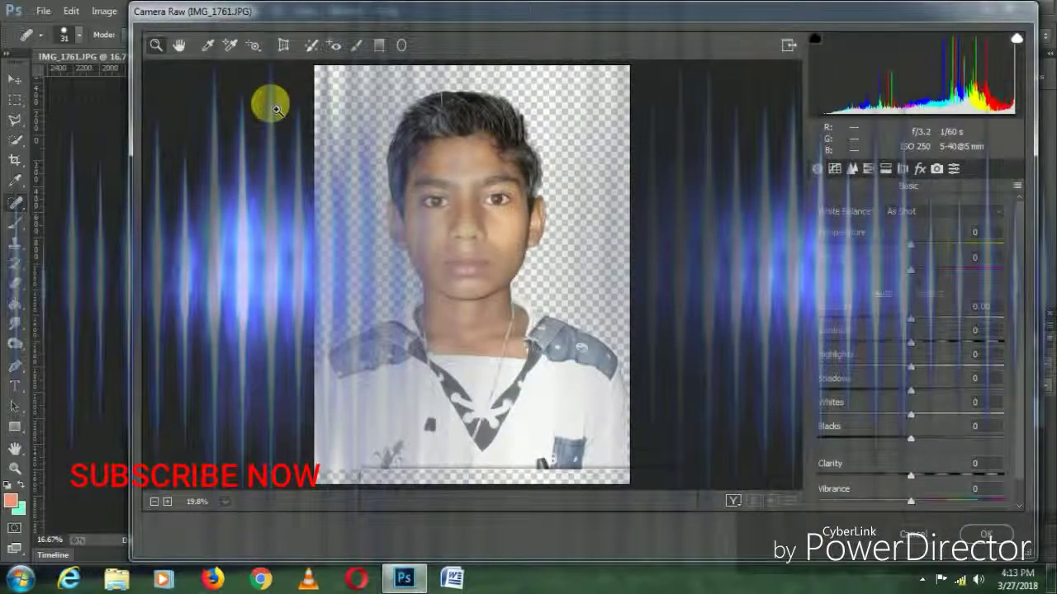
pyautogui.click(869, 170)
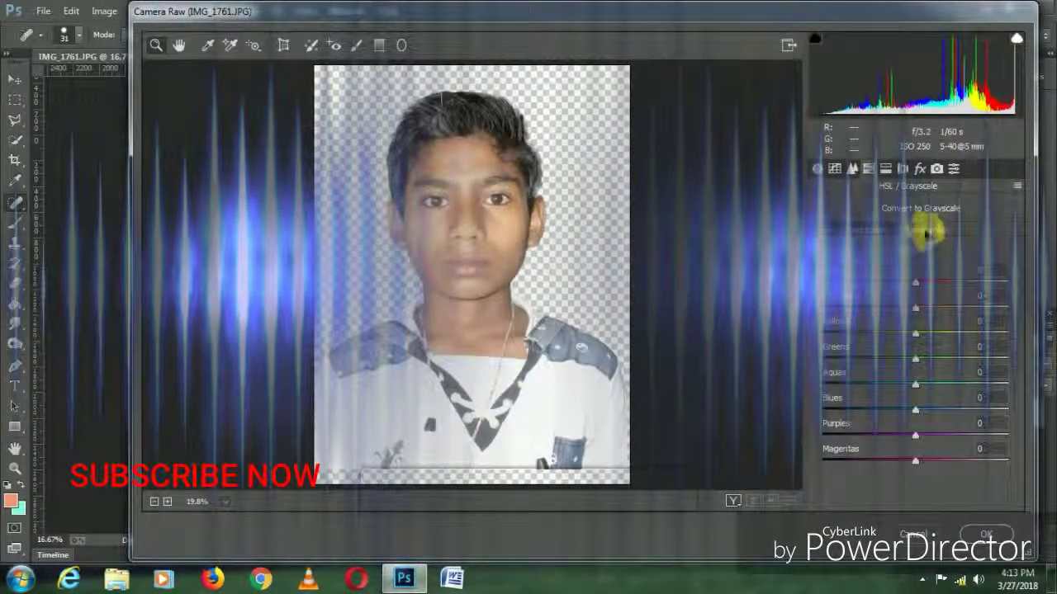
pyautogui.click(926, 232)
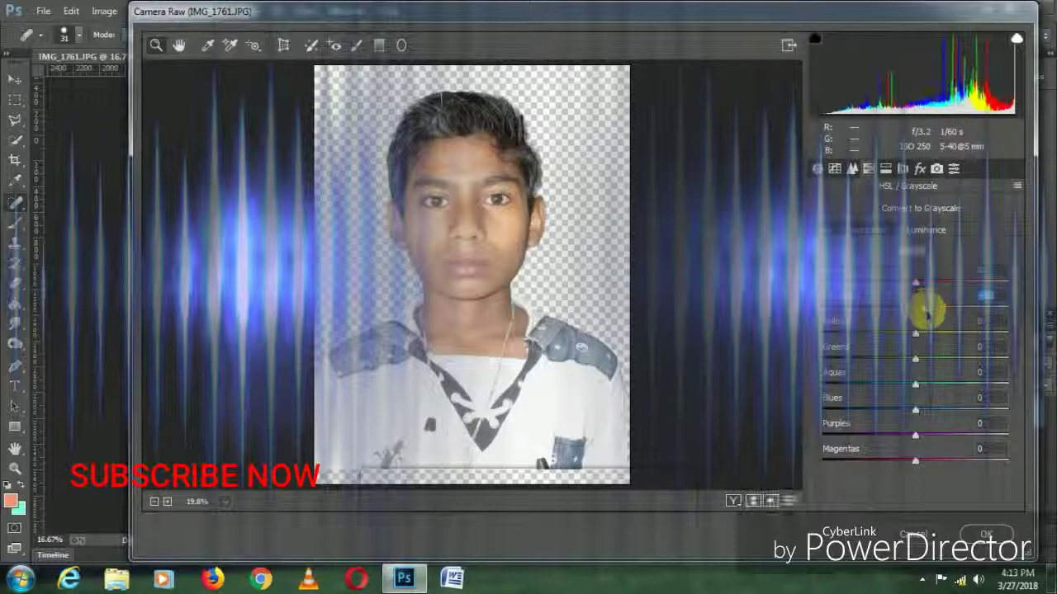
pyautogui.click(985, 534)
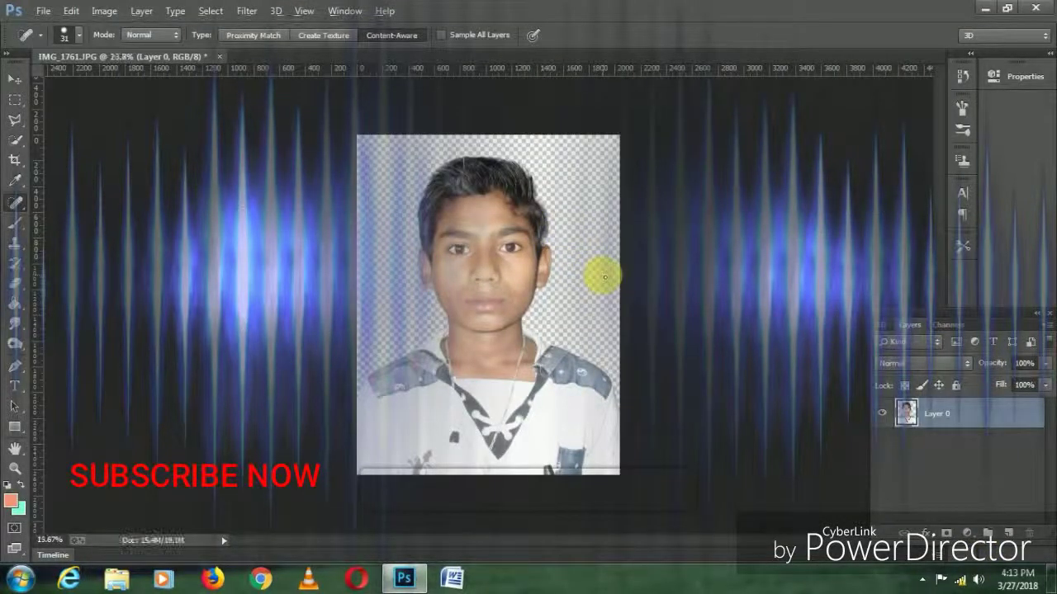
# Step: Set up a soft 14%-opacity skin-tone brush at 181 px
pyautogui.scroll(5, 604, 276)
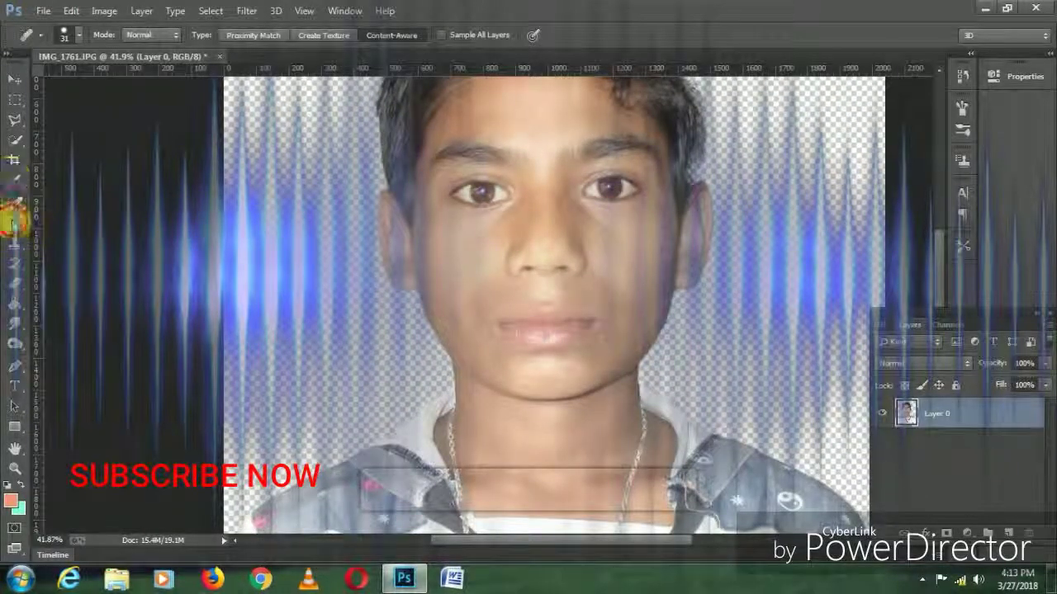
pyautogui.click(15, 202)
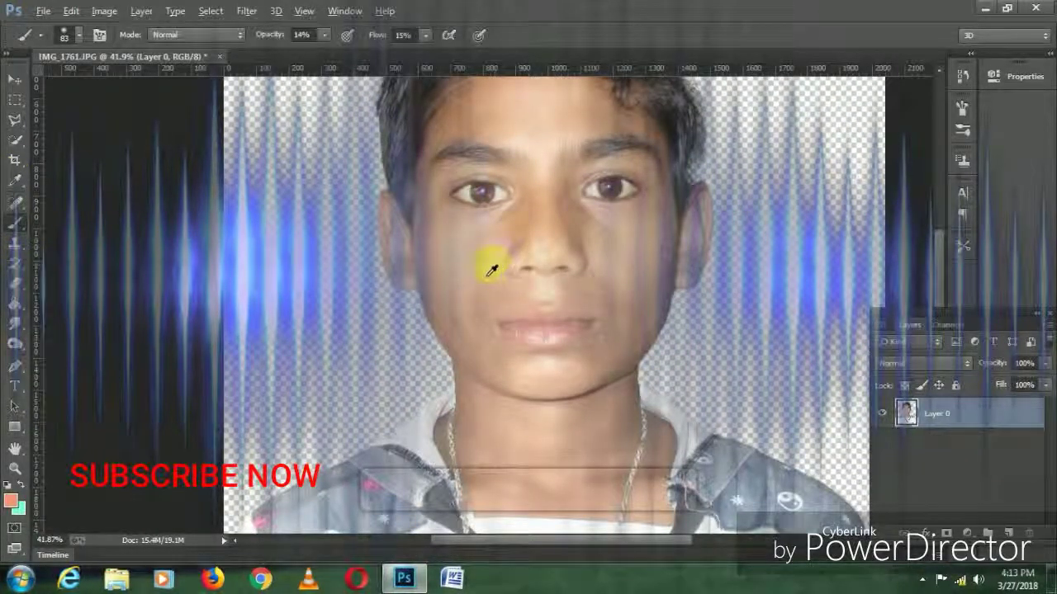
pyautogui.rightClick(530, 206)
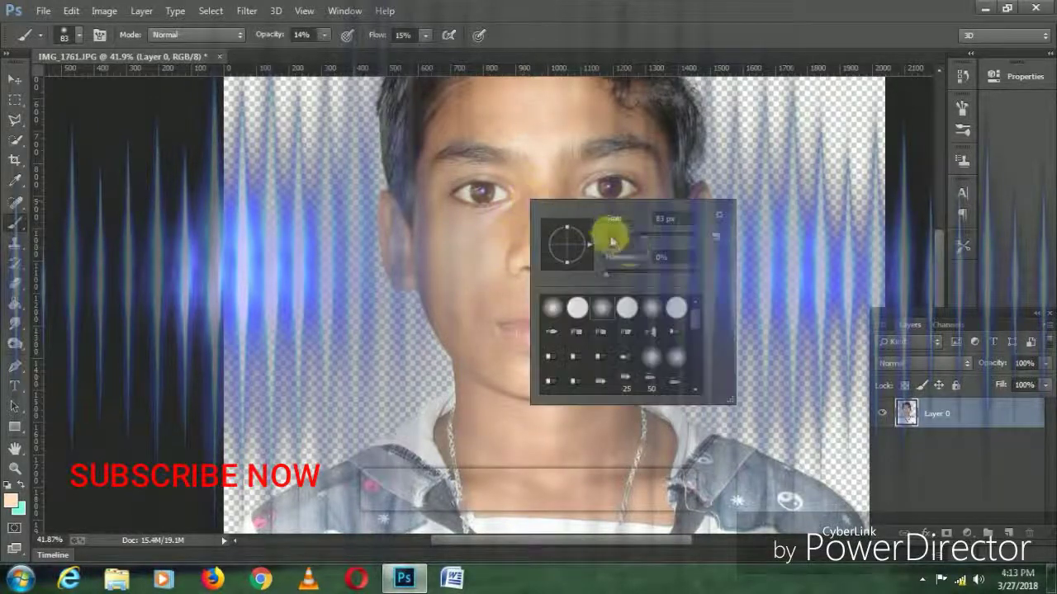
pyautogui.click(669, 238)
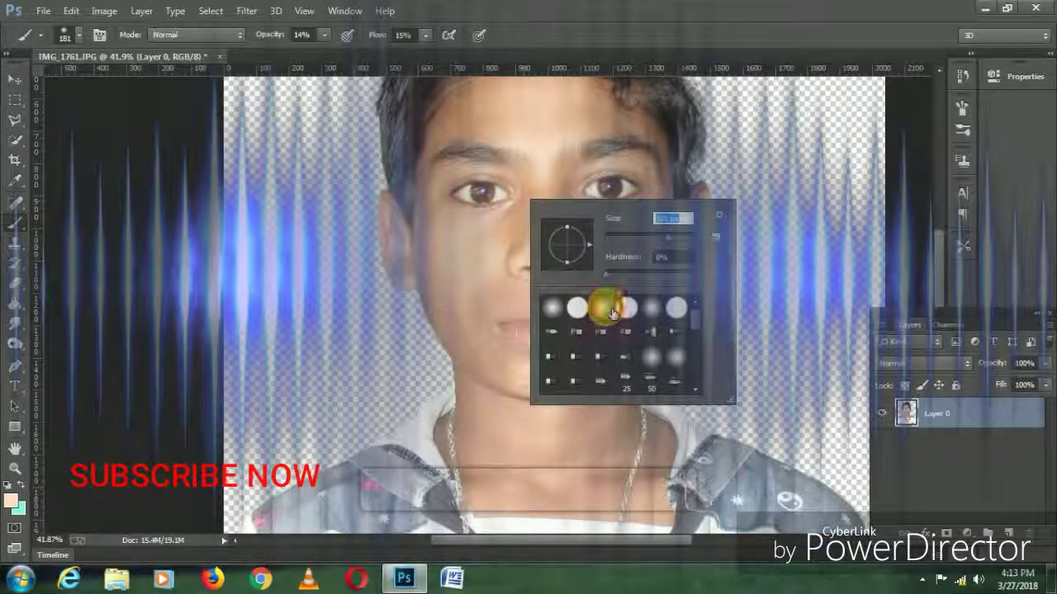
pyautogui.press('Return')
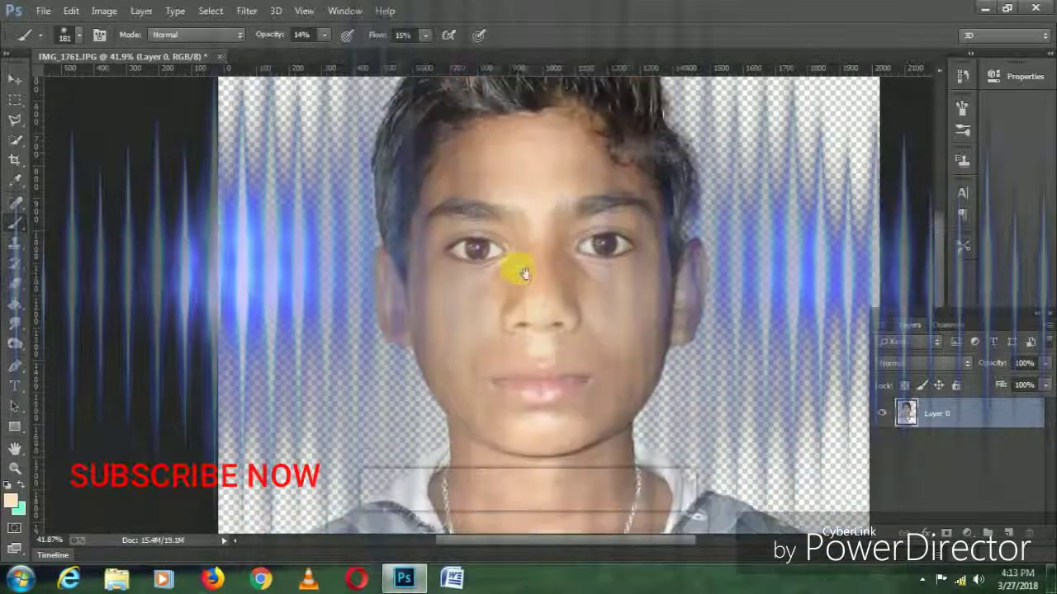
# Step: Paint soft skin tone over the forehead, cheeks, nose bridge and neck
pyautogui.moveTo(465, 206); pyautogui.dragTo(438, 268)
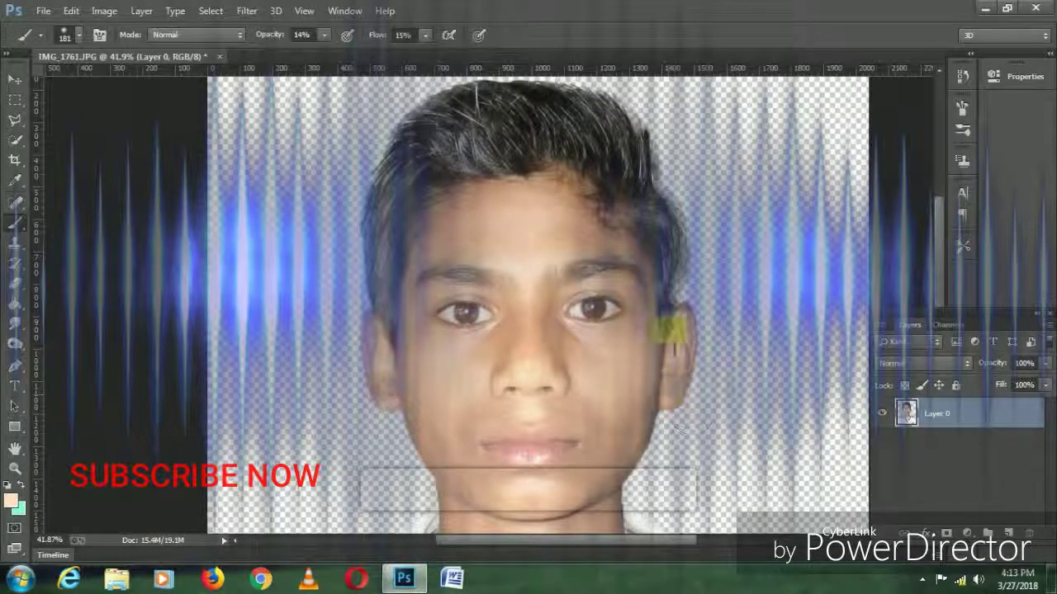
pyautogui.moveTo(590, 342)
pyautogui.mouseDown()
pyautogui.moveTo(520, 324)
pyautogui.moveTo(490, 359)
pyautogui.mouseUp()
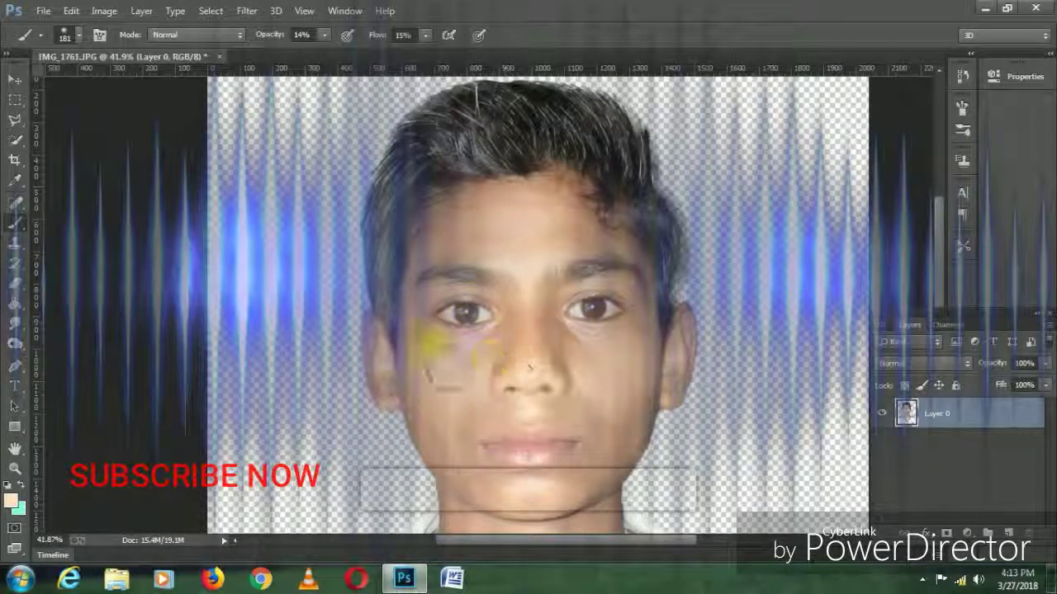
pyautogui.scroll(-2, 437, 376)
pyautogui.scroll(-3, 460, 370)
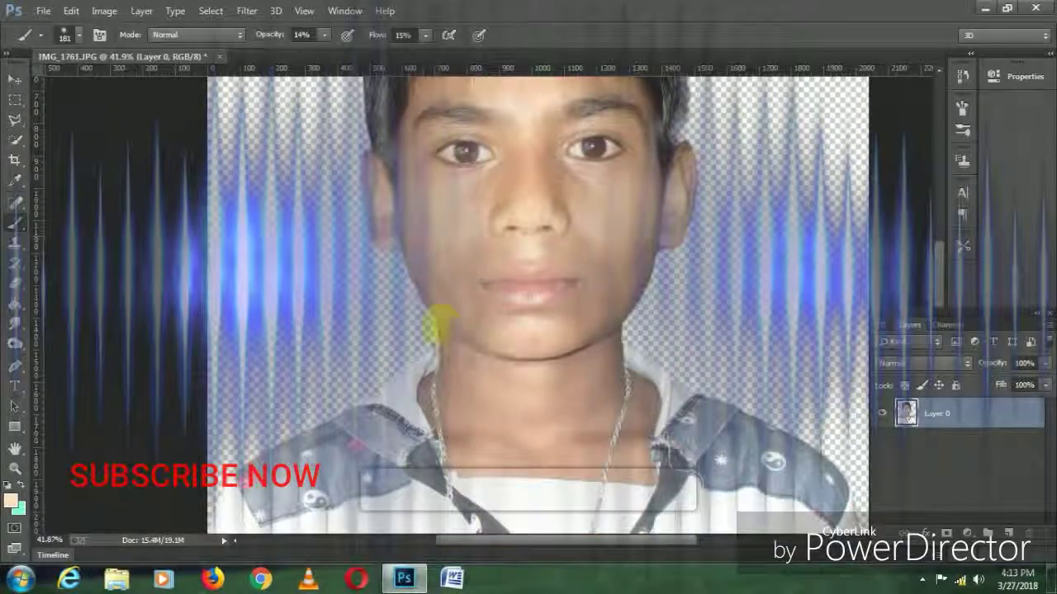
pyautogui.moveTo(465, 337)
pyautogui.mouseDown()
pyautogui.moveTo(467, 407)
pyautogui.moveTo(483, 376)
pyautogui.moveTo(607, 393)
pyautogui.moveTo(653, 376)
pyautogui.moveTo(665, 437)
pyautogui.moveTo(608, 382)
pyautogui.moveTo(632, 239)
pyautogui.moveTo(649, 236)
pyautogui.moveTo(671, 173)
pyautogui.moveTo(632, 229)
pyautogui.moveTo(642, 323)
pyautogui.mouseUp()
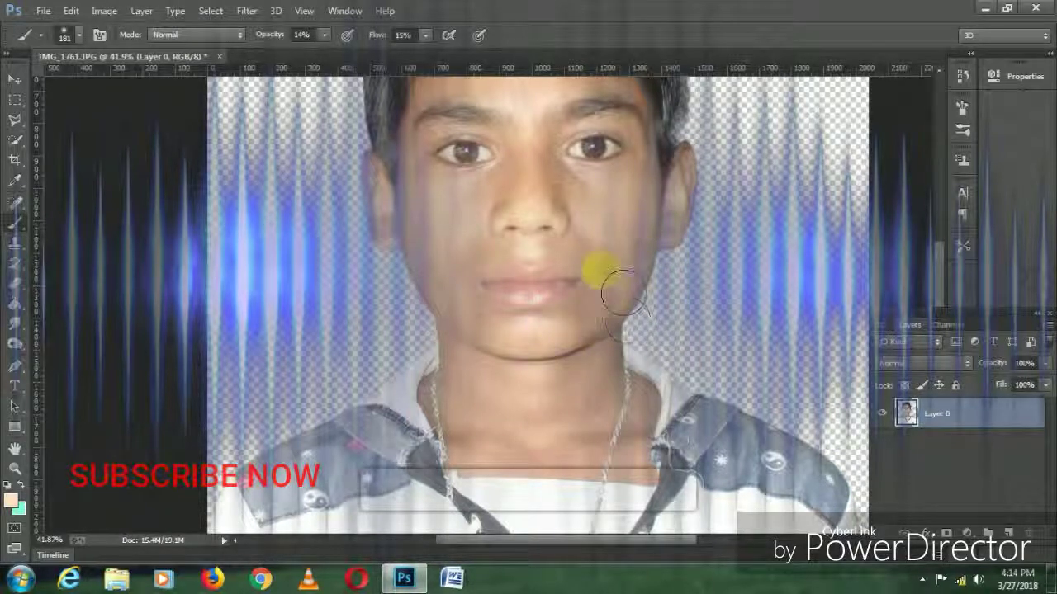
pyautogui.moveTo(443, 276)
pyautogui.mouseDown()
pyautogui.moveTo(510, 309)
pyautogui.moveTo(637, 269)
pyautogui.moveTo(573, 266)
pyautogui.moveTo(534, 284)
pyautogui.mouseUp()
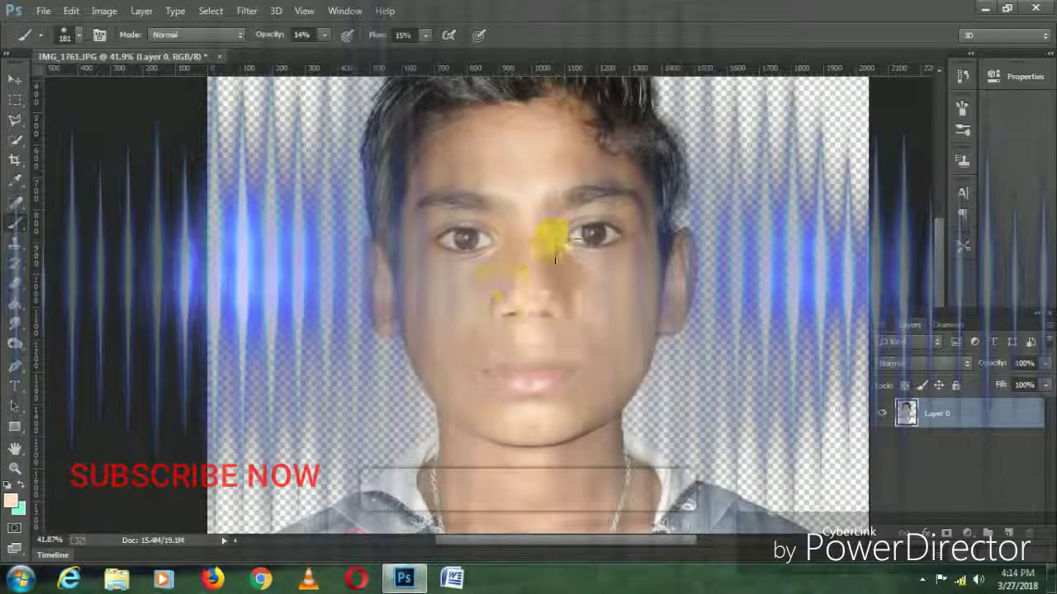
pyautogui.moveTo(555, 259)
pyautogui.mouseDown()
pyautogui.moveTo(554, 276)
pyautogui.moveTo(585, 260)
pyautogui.moveTo(563, 258)
pyautogui.moveTo(531, 318)
pyautogui.moveTo(506, 302)
pyautogui.mouseUp()
pyautogui.moveTo(436, 229)
pyautogui.mouseDown()
pyautogui.moveTo(450, 248)
pyautogui.moveTo(559, 220)
pyautogui.mouseUp()
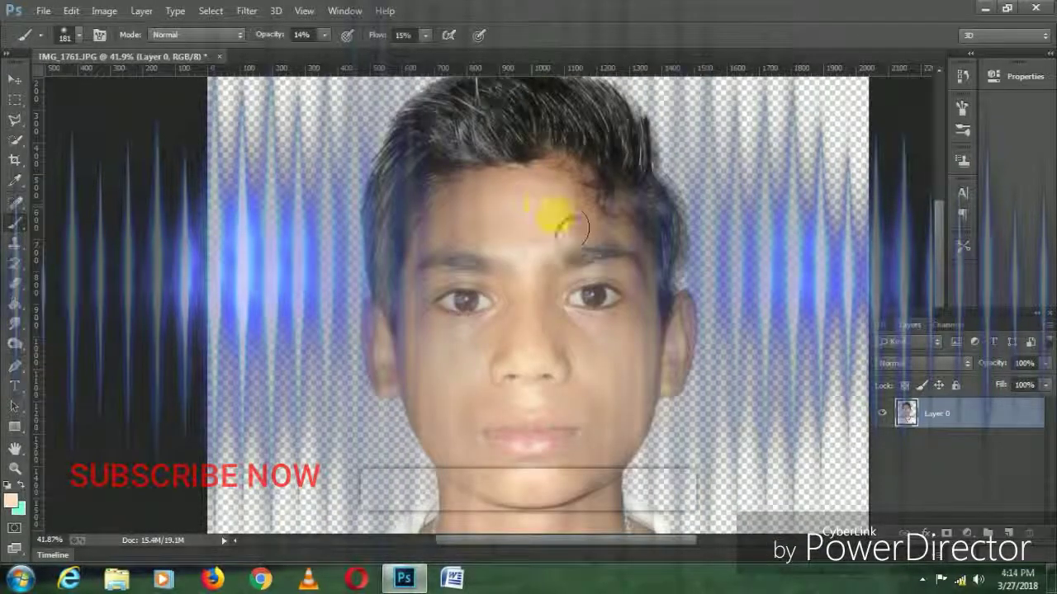
# Step: Shrink the brush to 132 px and smooth the brow, right jaw and chin
pyautogui.rightClick(603, 223)
pyautogui.moveTo(702, 249); pyautogui.dragTo(554, 212)
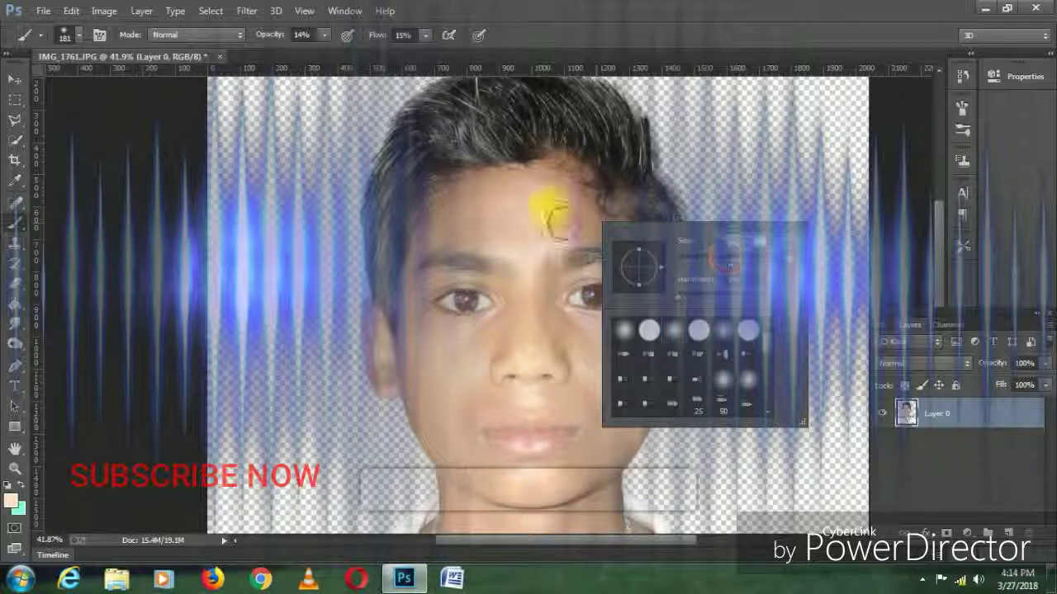
pyautogui.click(554, 212)
pyautogui.moveTo(636, 272)
pyautogui.mouseDown()
pyautogui.moveTo(625, 260)
pyautogui.moveTo(644, 370)
pyautogui.mouseUp()
pyautogui.scroll(-4, 609, 361)
pyautogui.moveTo(599, 320)
pyautogui.mouseDown()
pyautogui.moveTo(608, 353)
pyautogui.moveTo(586, 299)
pyautogui.mouseUp()
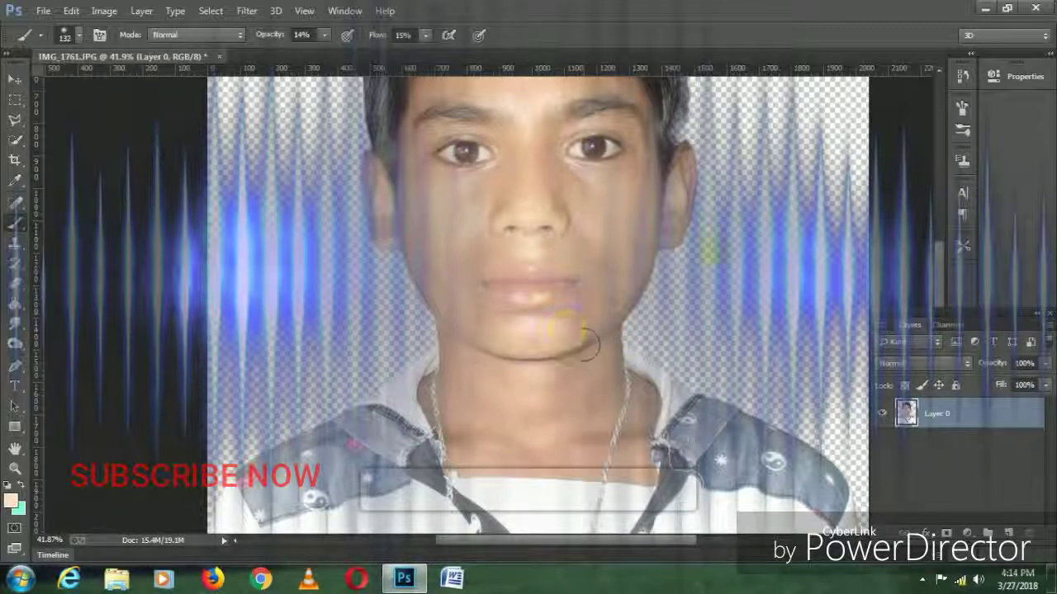
pyautogui.moveTo(655, 272); pyautogui.dragTo(553, 358)
# Step: Shrink the brush to 71 px and softly paint skin tone over the chin
pyautogui.scroll(2, 512, 363)
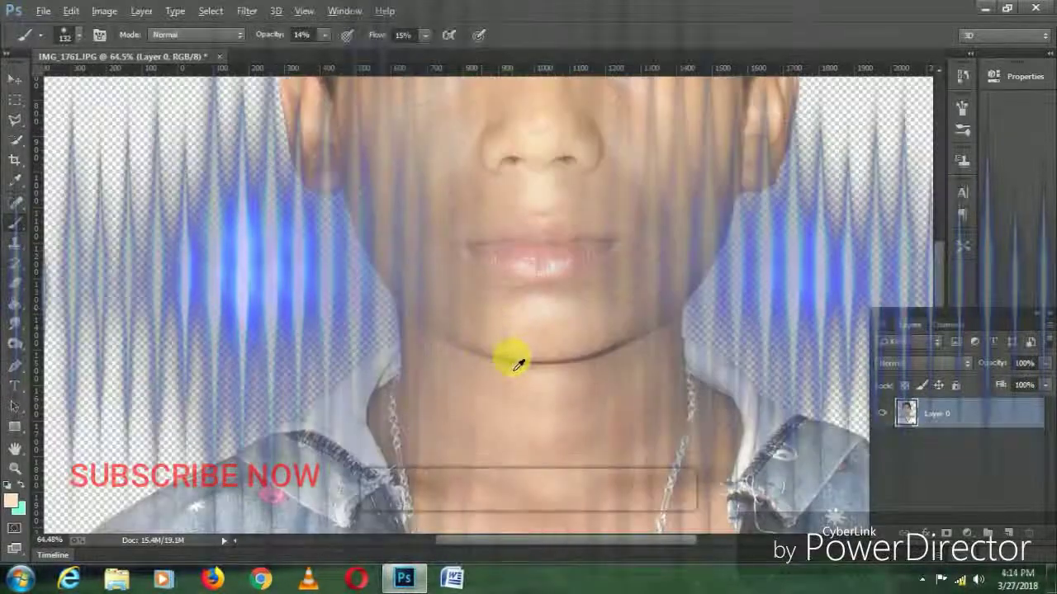
pyautogui.rightClick(510, 318)
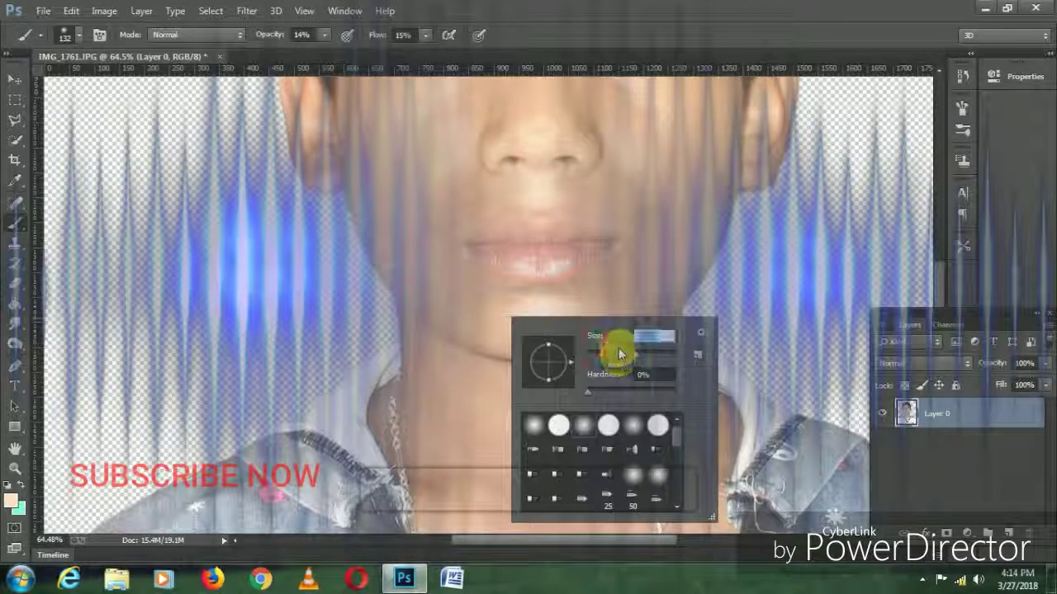
pyautogui.moveTo(621, 354); pyautogui.dragTo(516, 318)
pyautogui.click(471, 334)
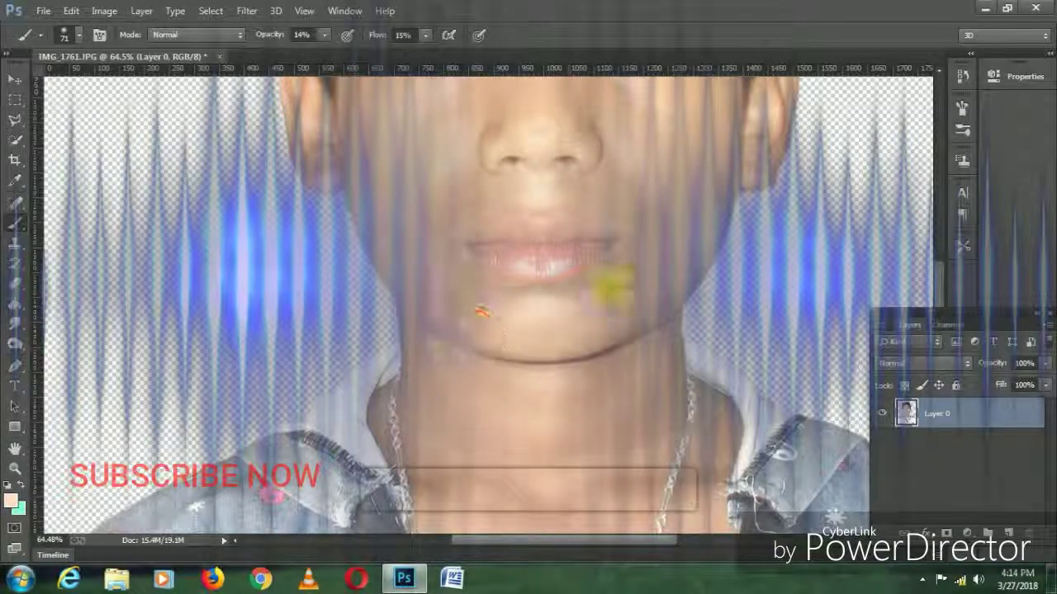
pyautogui.moveTo(611, 285); pyautogui.dragTo(526, 319)
pyautogui.scroll(1, 376, 219)
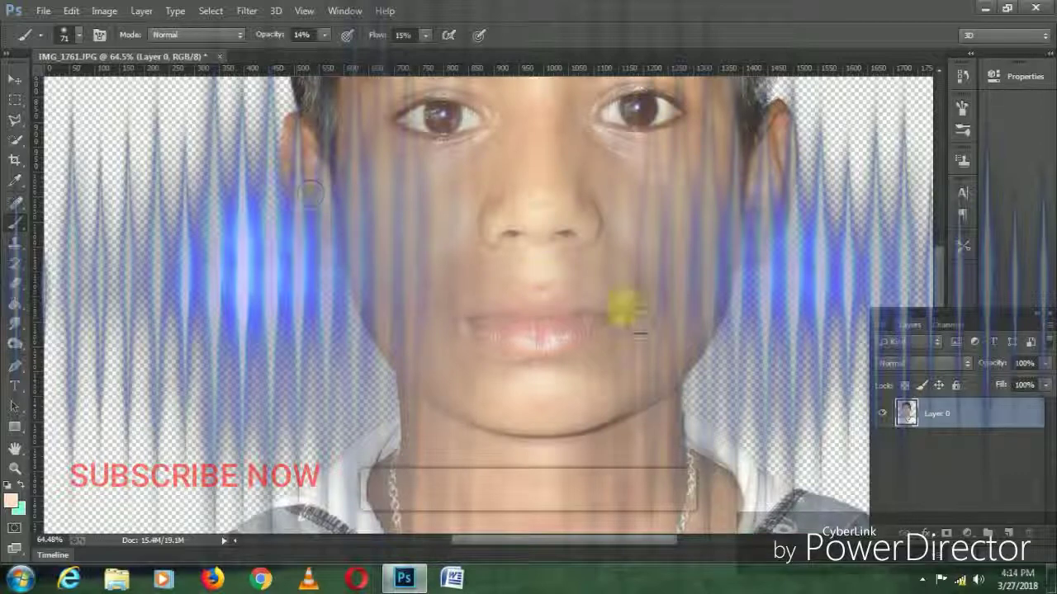
pyautogui.moveTo(543, 381); pyautogui.dragTo(496, 401)
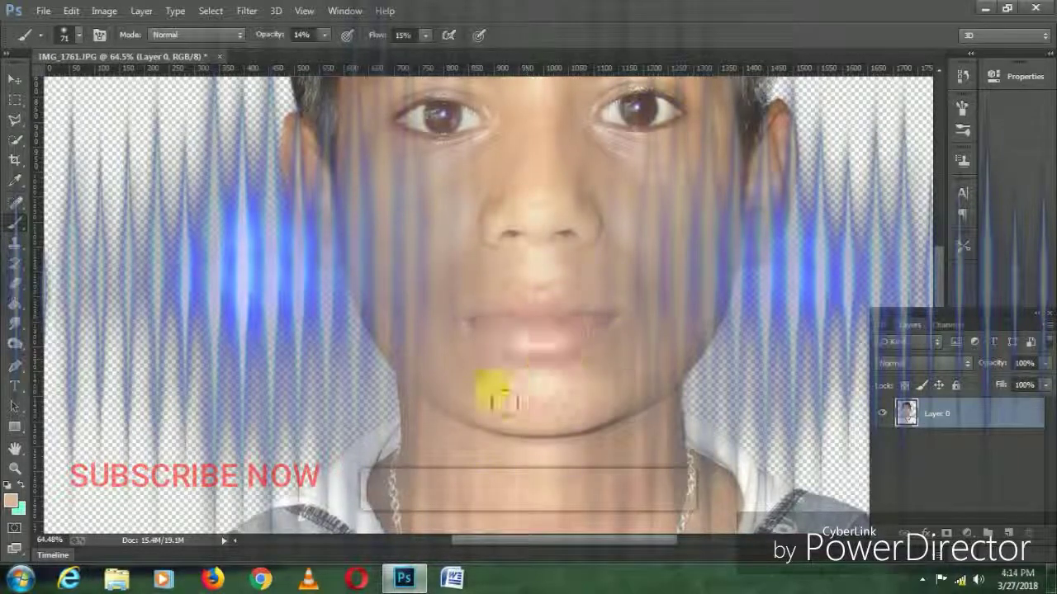
pyautogui.moveTo(567, 380)
pyautogui.mouseDown()
pyautogui.moveTo(532, 387)
pyautogui.moveTo(557, 330)
pyautogui.moveTo(540, 342)
pyautogui.moveTo(557, 358)
pyautogui.moveTo(520, 355)
pyautogui.moveTo(484, 314)
pyautogui.mouseUp()
# Step: Enlarge the brush to 139 px and paint over the nose, upper lip, brows and right cheek
pyautogui.scroll(1, 484, 314)
pyautogui.rightClick(484, 306)
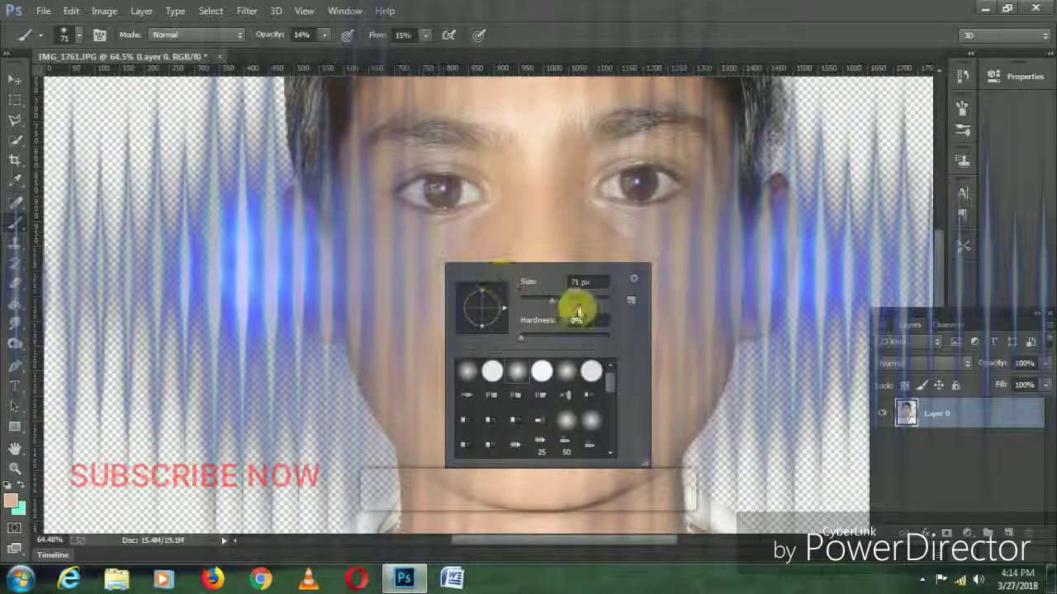
pyautogui.moveTo(566, 303); pyautogui.dragTo(501, 297)
pyautogui.click(446, 251)
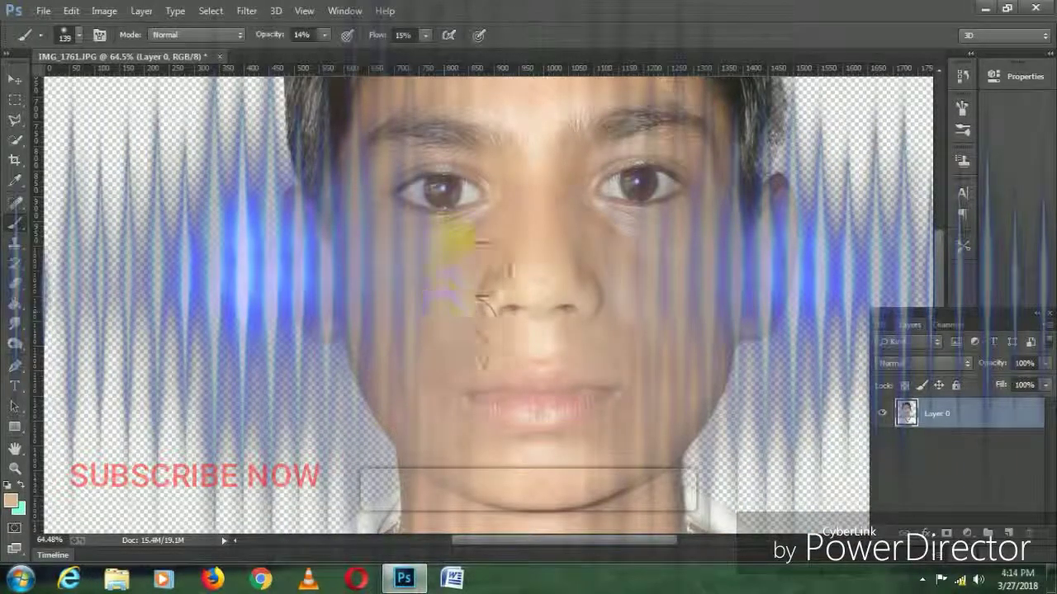
pyautogui.moveTo(465, 252); pyautogui.dragTo(533, 245)
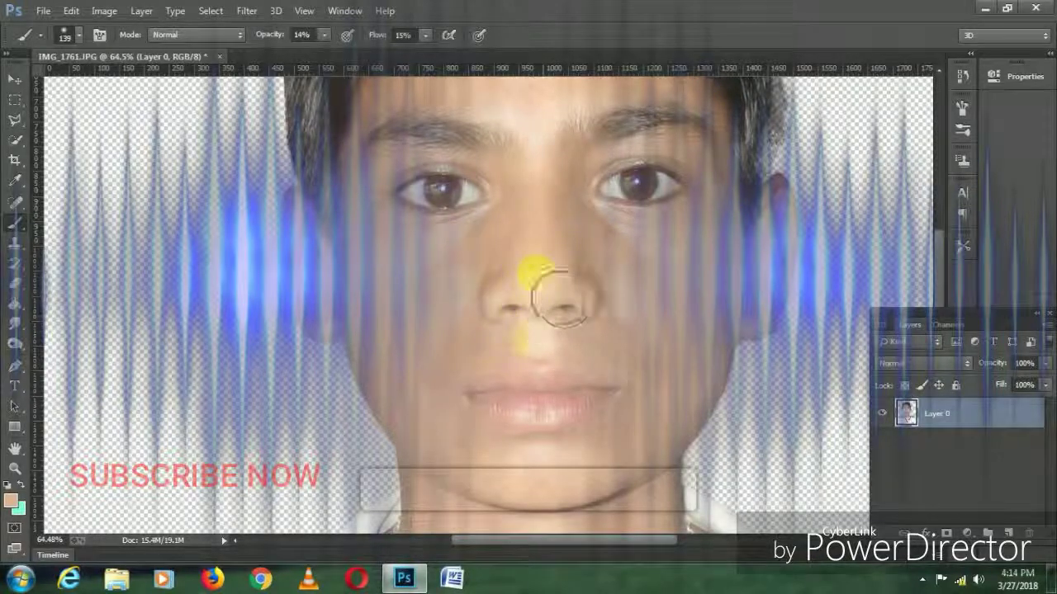
pyautogui.moveTo(560, 297)
pyautogui.mouseDown()
pyautogui.moveTo(561, 349)
pyautogui.moveTo(514, 356)
pyautogui.mouseUp()
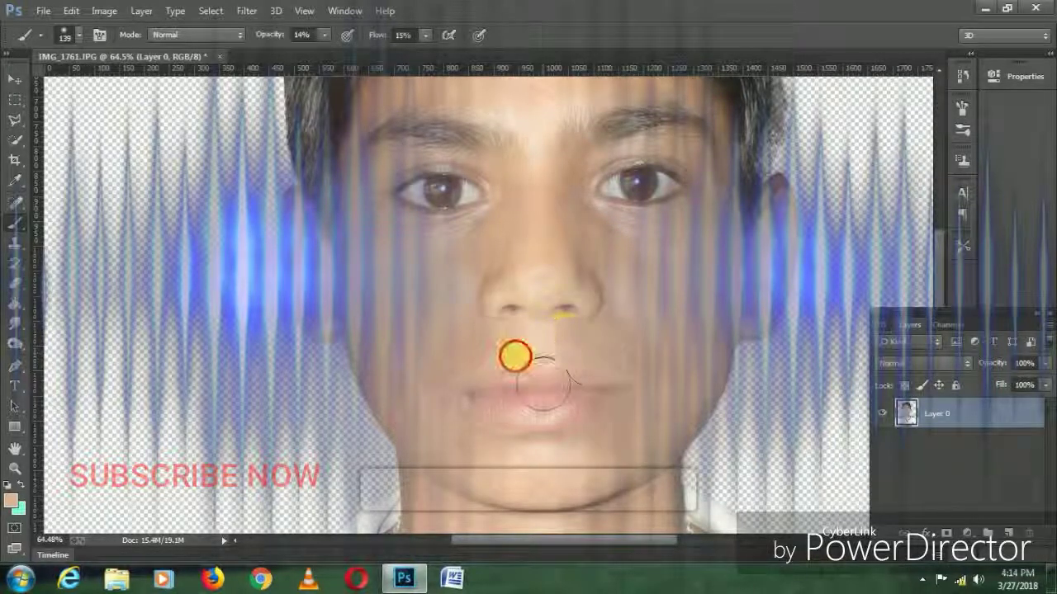
pyautogui.moveTo(664, 321); pyautogui.dragTo(557, 202)
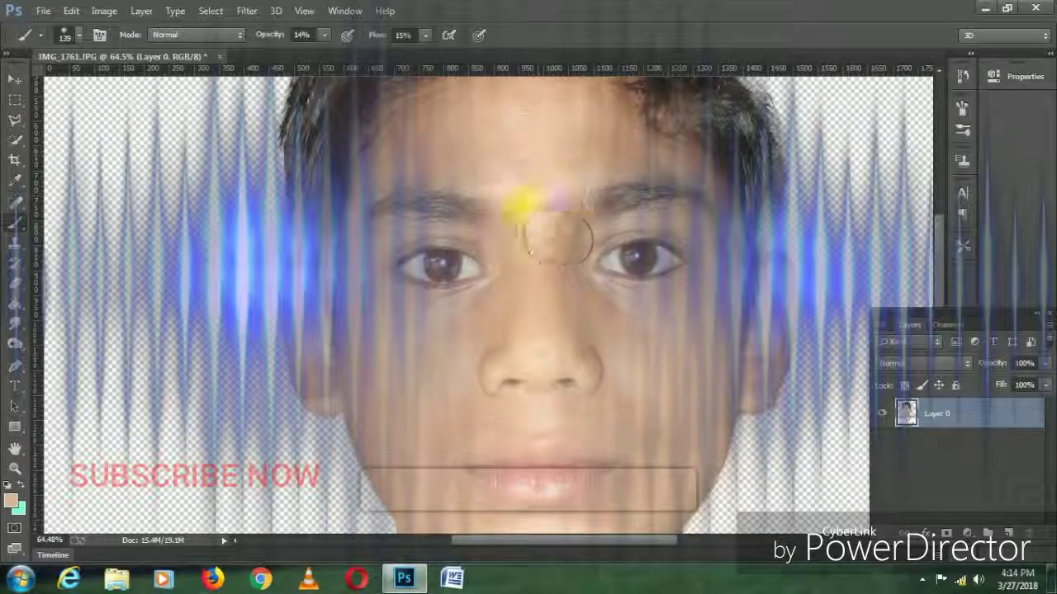
pyautogui.moveTo(554, 201); pyautogui.dragTo(497, 161)
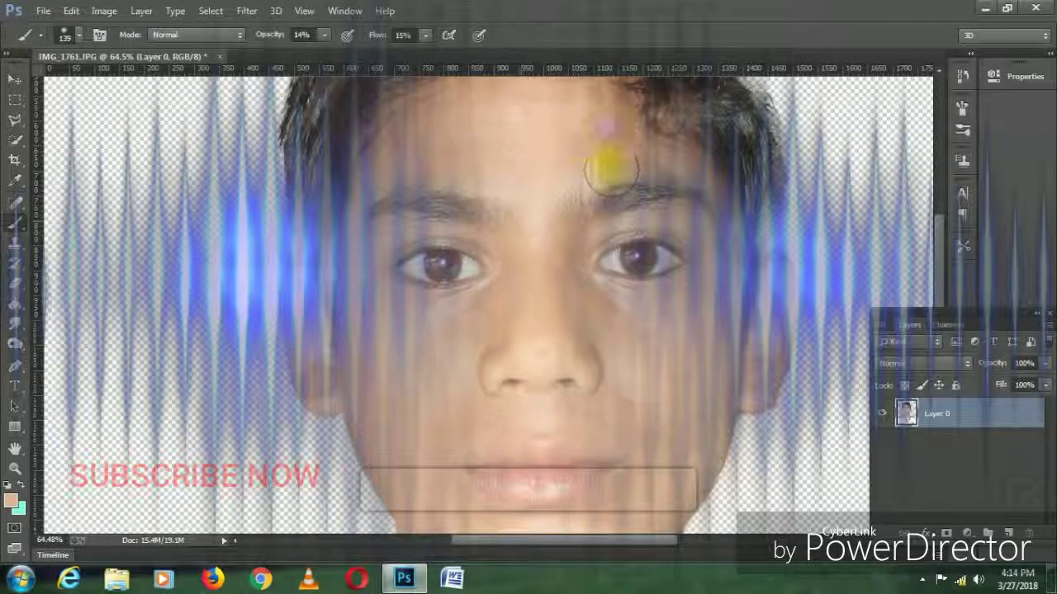
pyautogui.moveTo(545, 205); pyautogui.dragTo(646, 372)
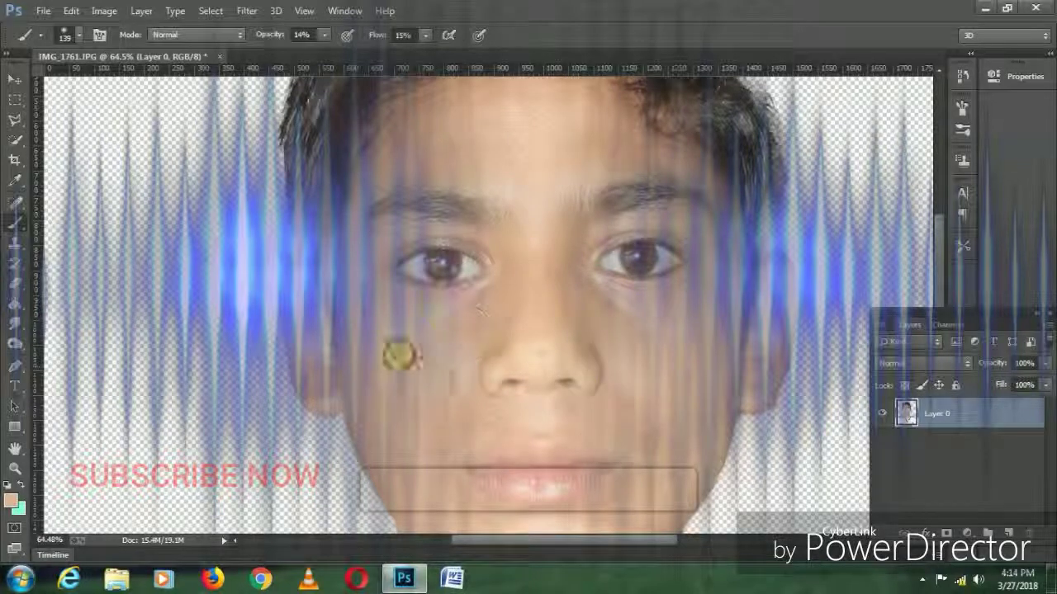
# Step: Paint beside the nose, then reframe the view at 50% on the forehead and hair
pyautogui.scroll(-3, 520, 392)
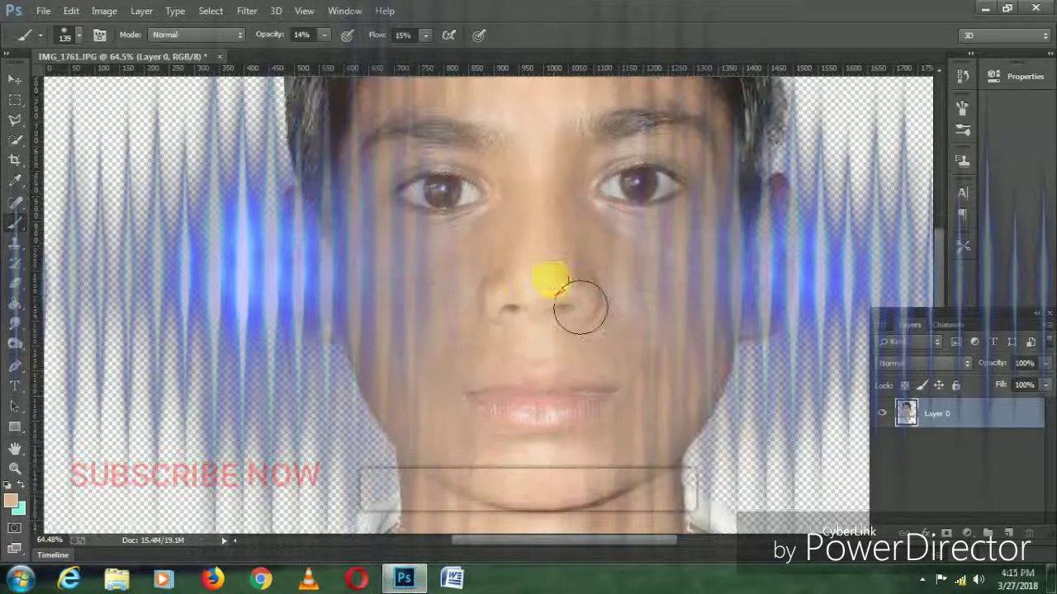
pyautogui.scroll(6, 628, 264)
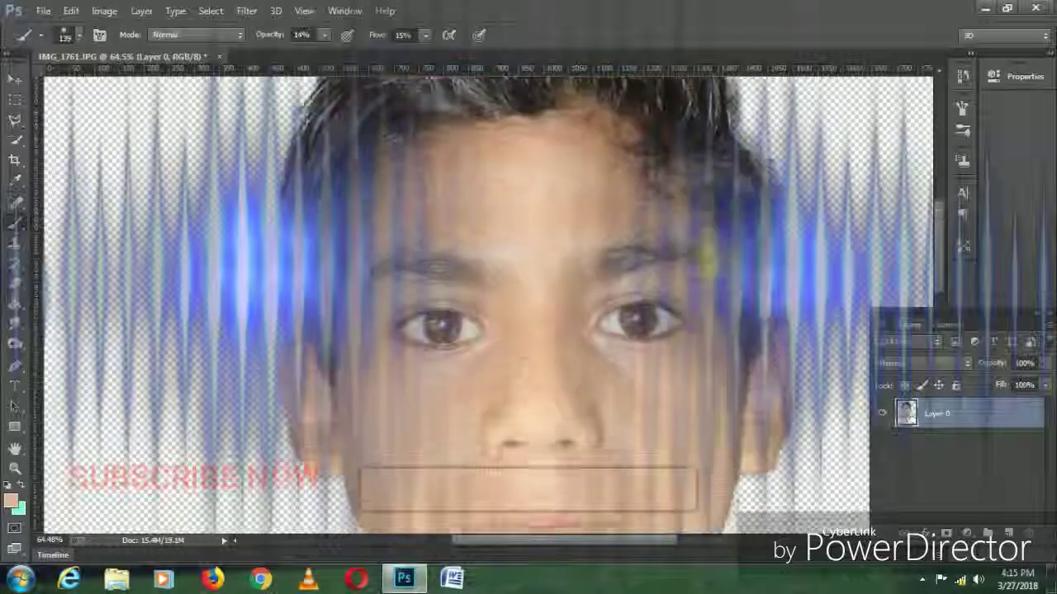
pyautogui.moveTo(648, 417); pyautogui.dragTo(590, 436)
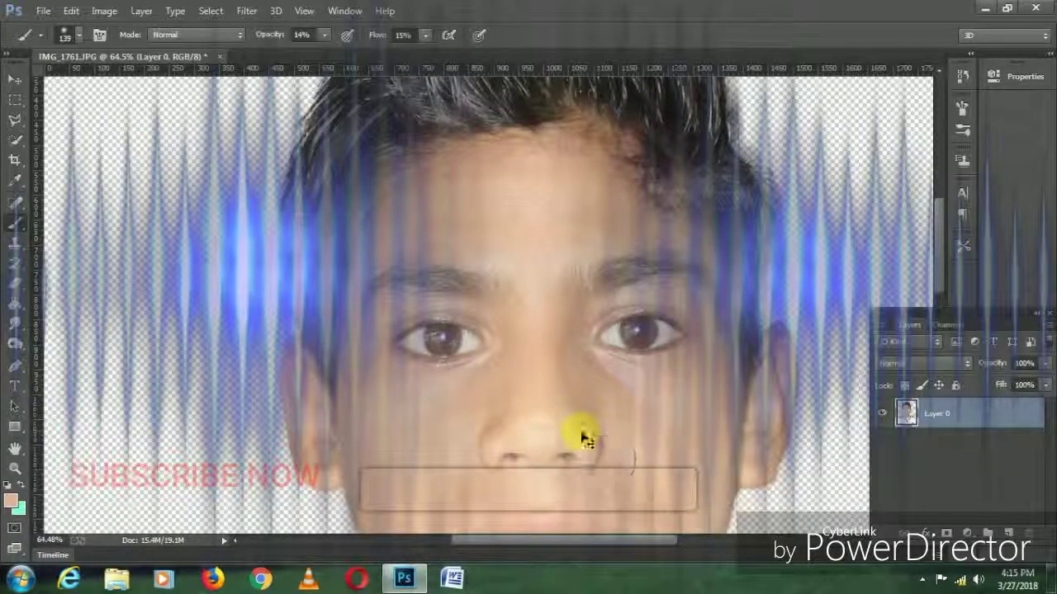
pyautogui.hotkey('ctrl', '-')
pyautogui.hotkey('ctrl', '-')
pyautogui.hotkey('ctrl', '-')
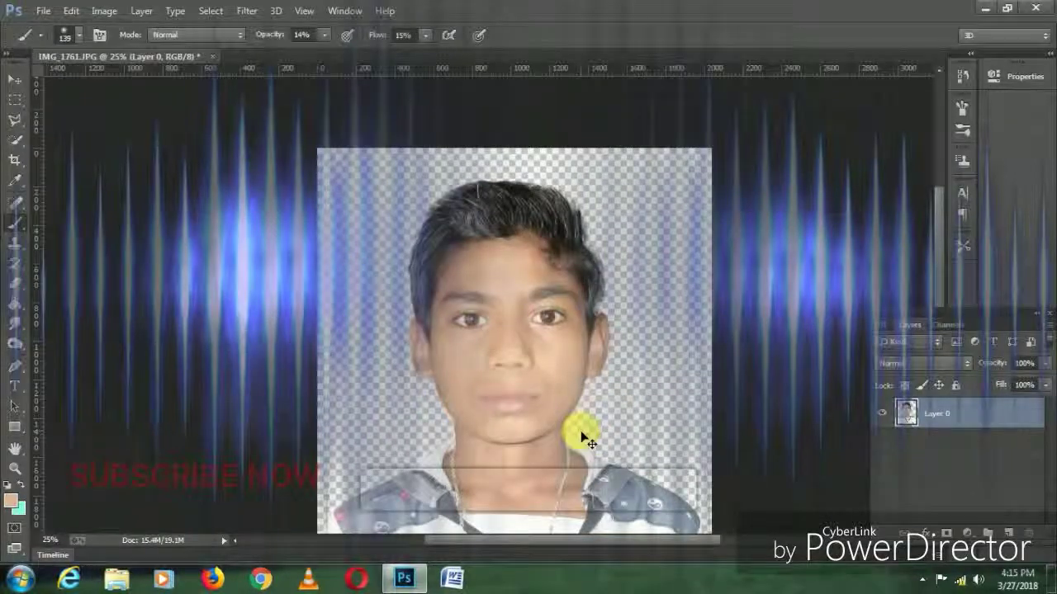
pyautogui.hotkey('ctrl', '+')
pyautogui.hotkey('ctrl', '+')
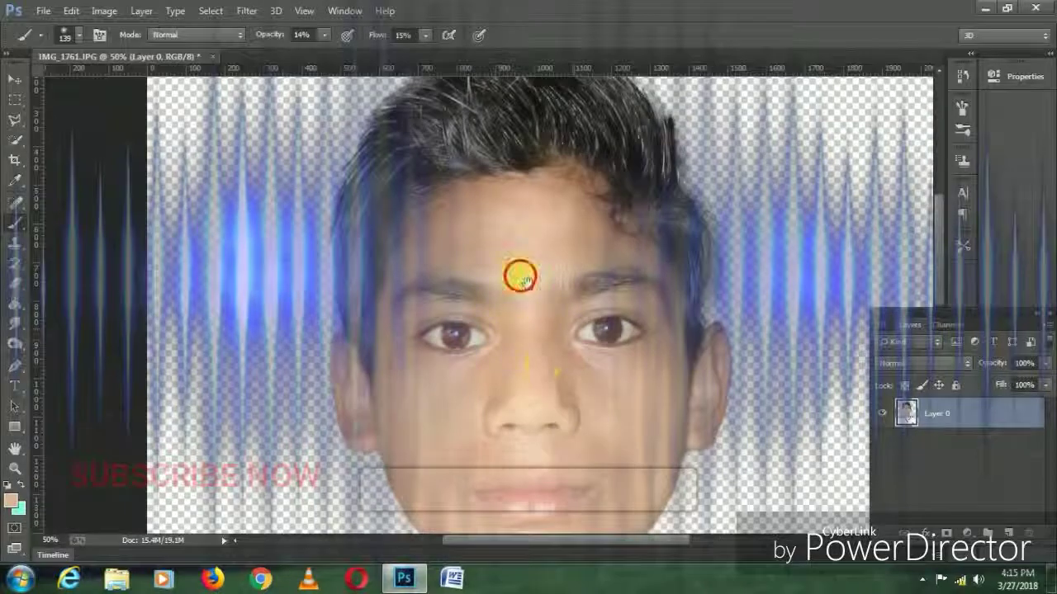
pyautogui.moveTo(518, 273)
pyautogui.mouseDown()
pyautogui.moveTo(528, 312)
pyautogui.moveTo(502, 156)
pyautogui.moveTo(602, 176)
pyautogui.mouseUp()
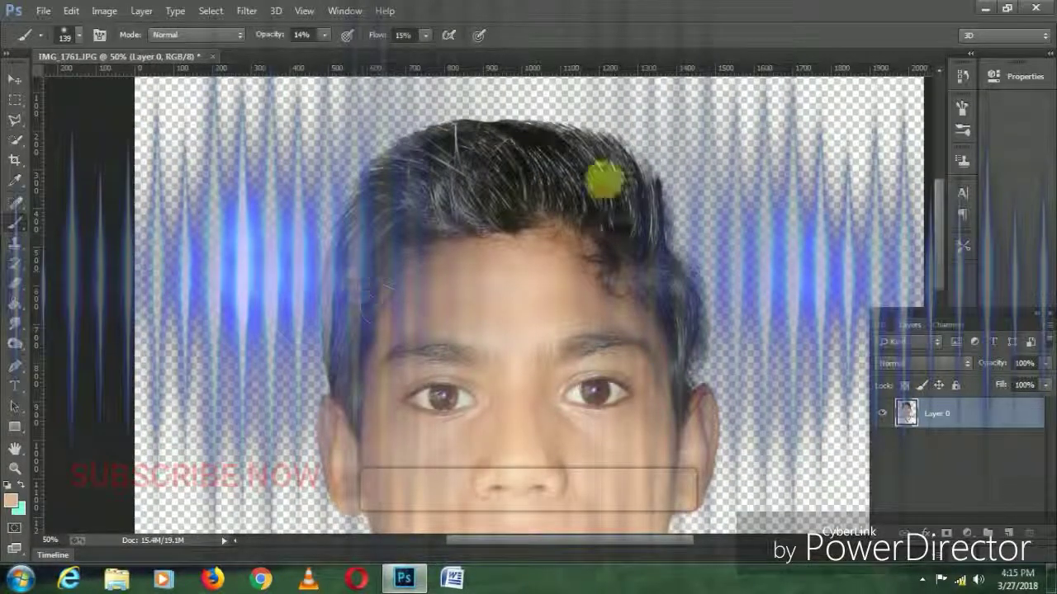
# Step: Lighten the boy's hair midtones with a 156 px Dodge brush at 30% exposure
pyautogui.click(14, 345)
pyautogui.rightClick(14, 345)
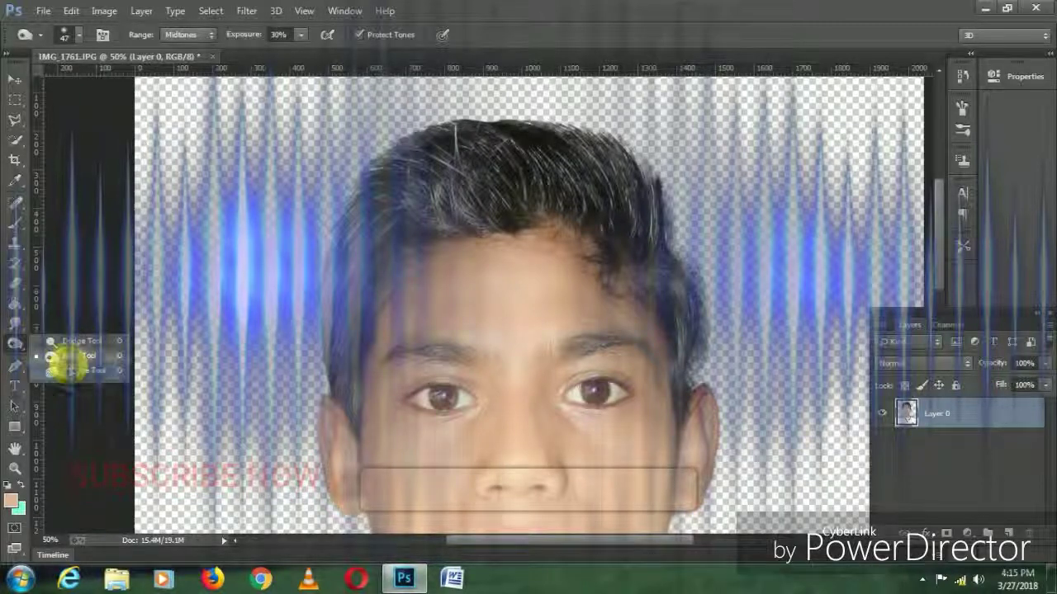
pyautogui.click(128, 353)
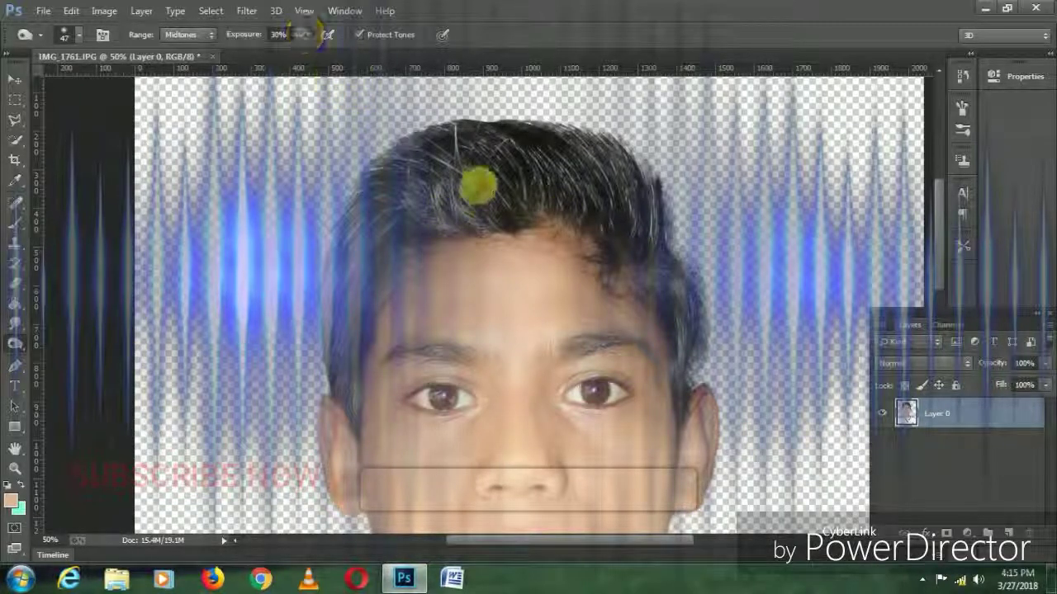
pyautogui.rightClick(483, 187)
pyautogui.click(616, 221)
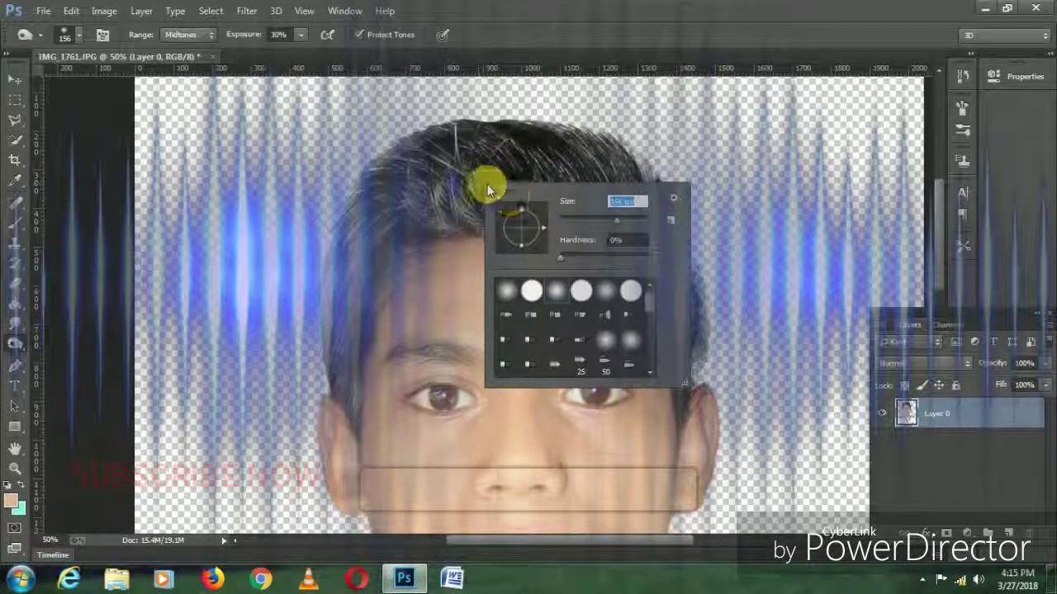
pyautogui.click(449, 165)
pyautogui.moveTo(522, 168)
pyautogui.mouseDown()
pyautogui.moveTo(432, 160)
pyautogui.moveTo(467, 141)
pyautogui.moveTo(405, 165)
pyautogui.moveTo(353, 266)
pyautogui.moveTo(340, 379)
pyautogui.moveTo(374, 225)
pyautogui.moveTo(392, 230)
pyautogui.moveTo(368, 264)
pyautogui.moveTo(667, 274)
pyautogui.moveTo(652, 188)
pyautogui.moveTo(633, 160)
pyautogui.moveTo(483, 128)
pyautogui.mouseUp()
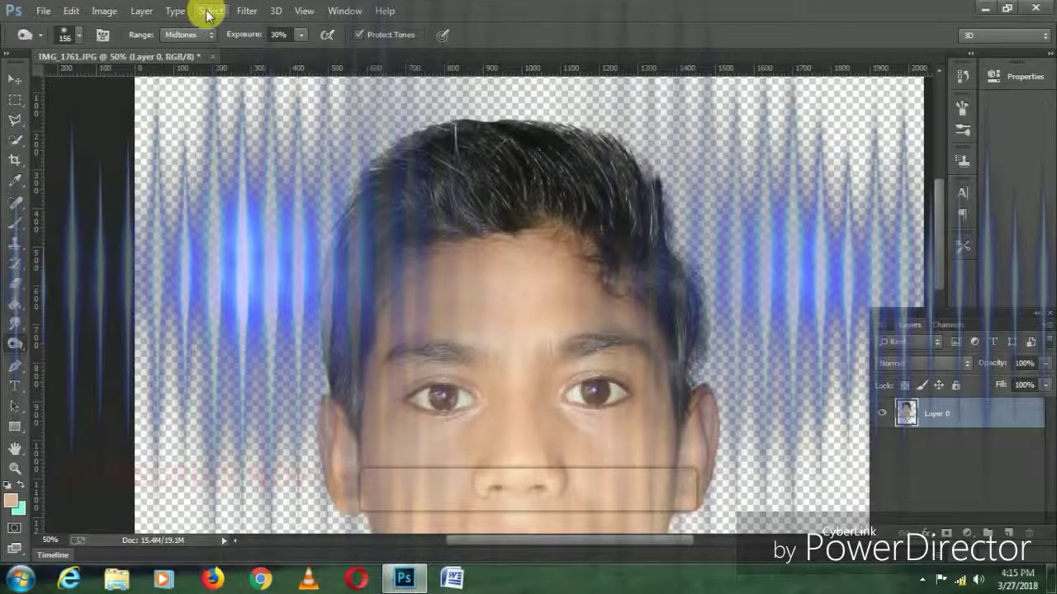
pyautogui.hotkey('ctrl', '-')
pyautogui.hotkey('ctrl', '-')
pyautogui.hotkey('ctrl', '-')
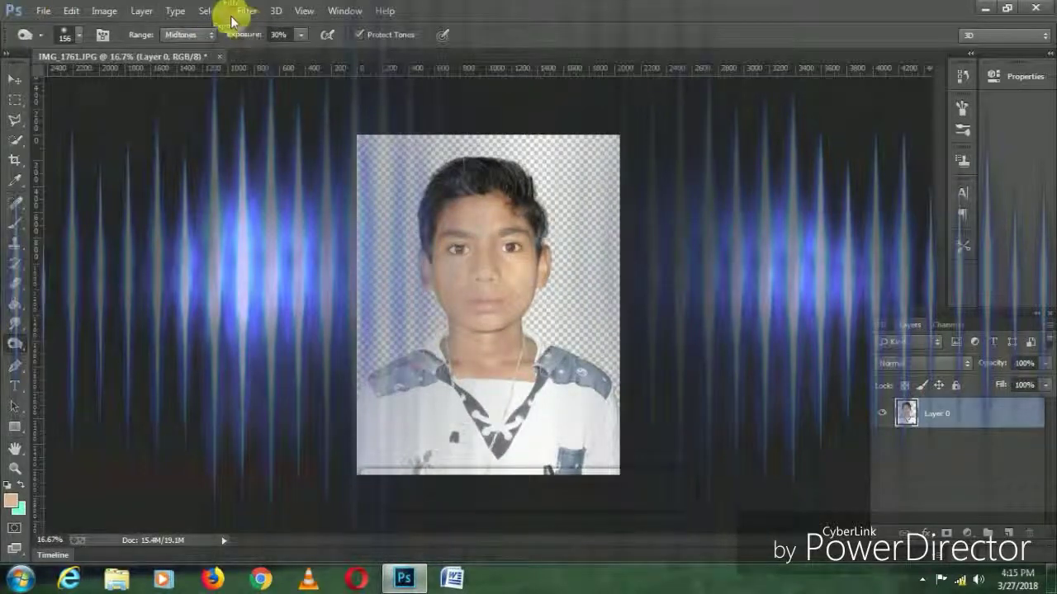
# Step: Apply Selective Color with Reds set to Cyan -47 and Black -12
pyautogui.click(107, 11)
pyautogui.moveTo(128, 51)
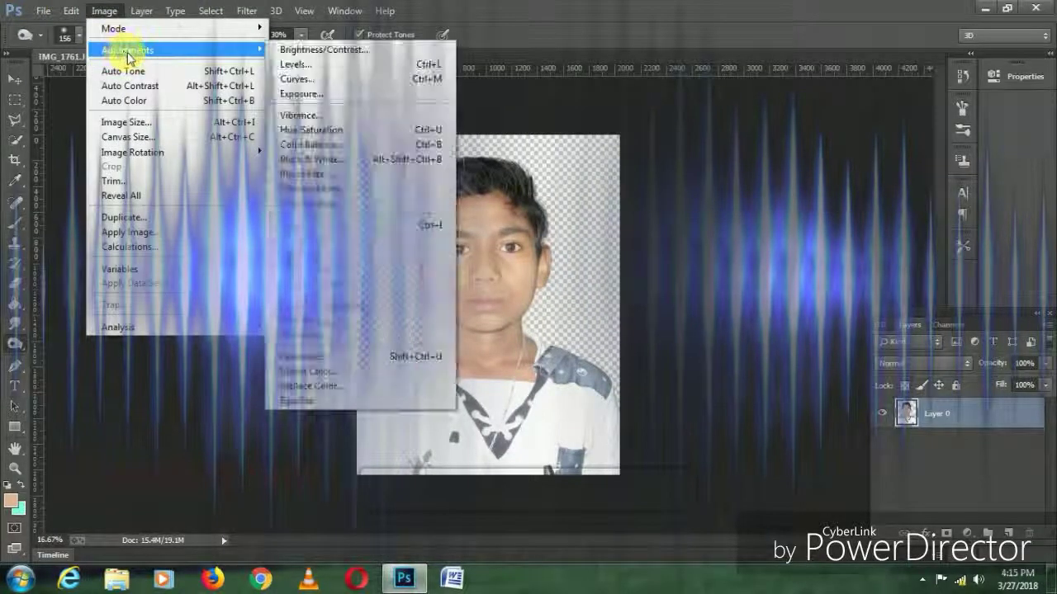
pyautogui.click(310, 291)
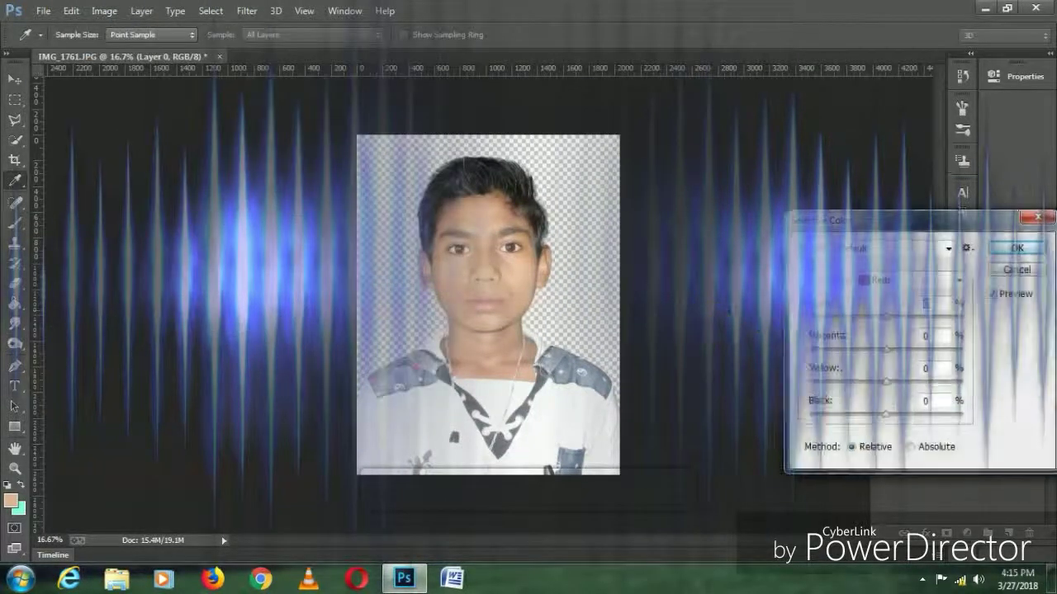
pyautogui.click(891, 280)
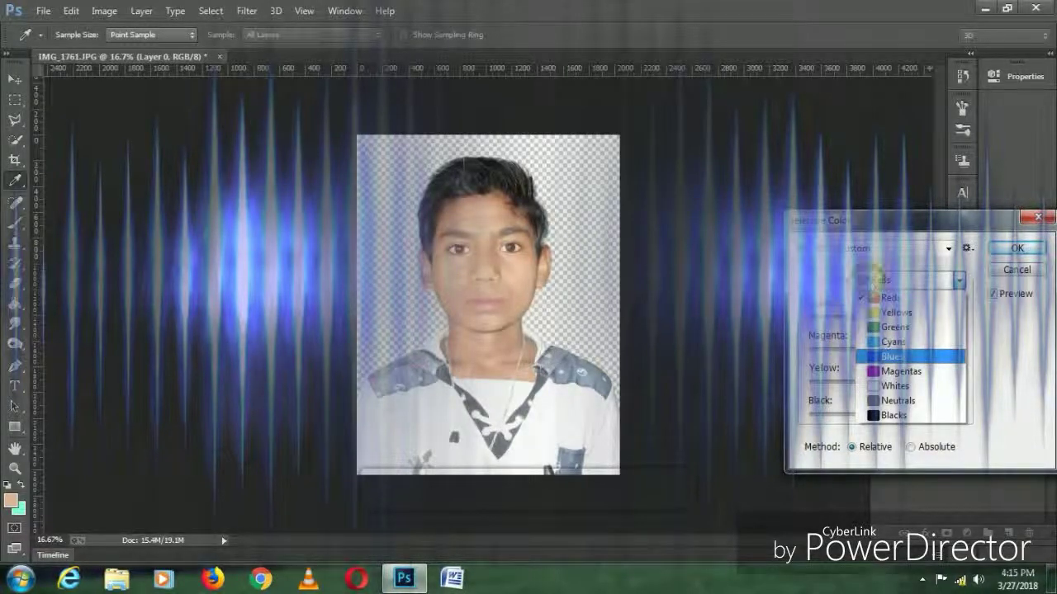
pyautogui.click(891, 355)
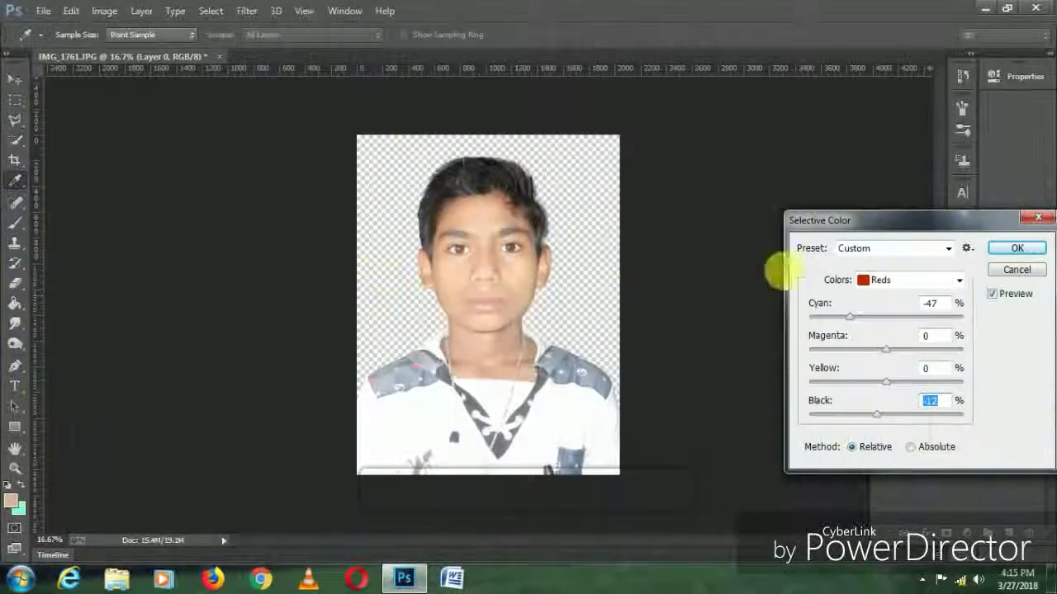
pyautogui.click(1014, 248)
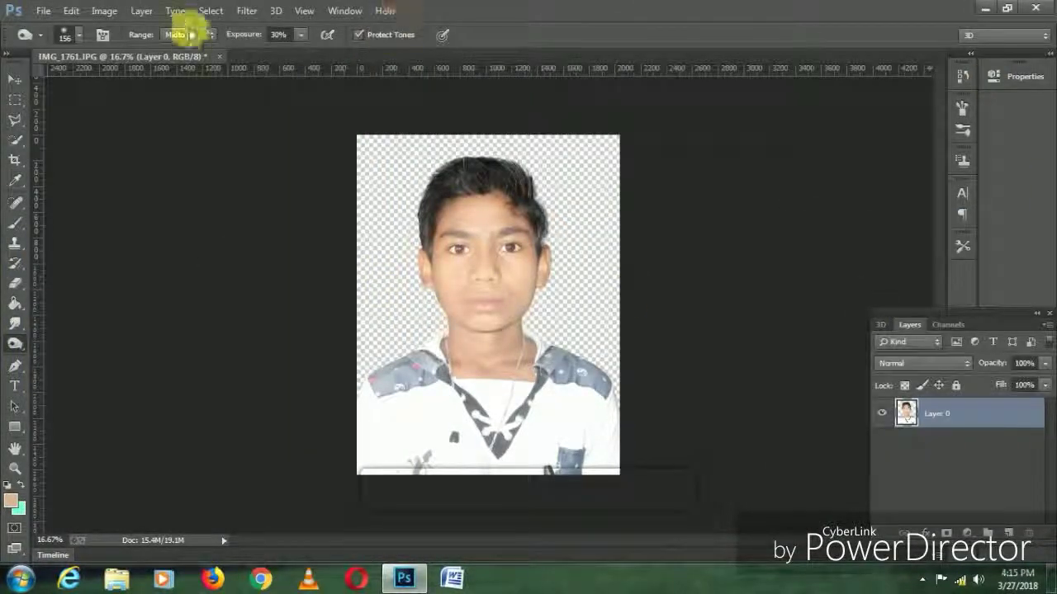
# Step: Apply a Surface Blur with radius 15 px and threshold 10 levels to the portrait
pyautogui.click(246, 10)
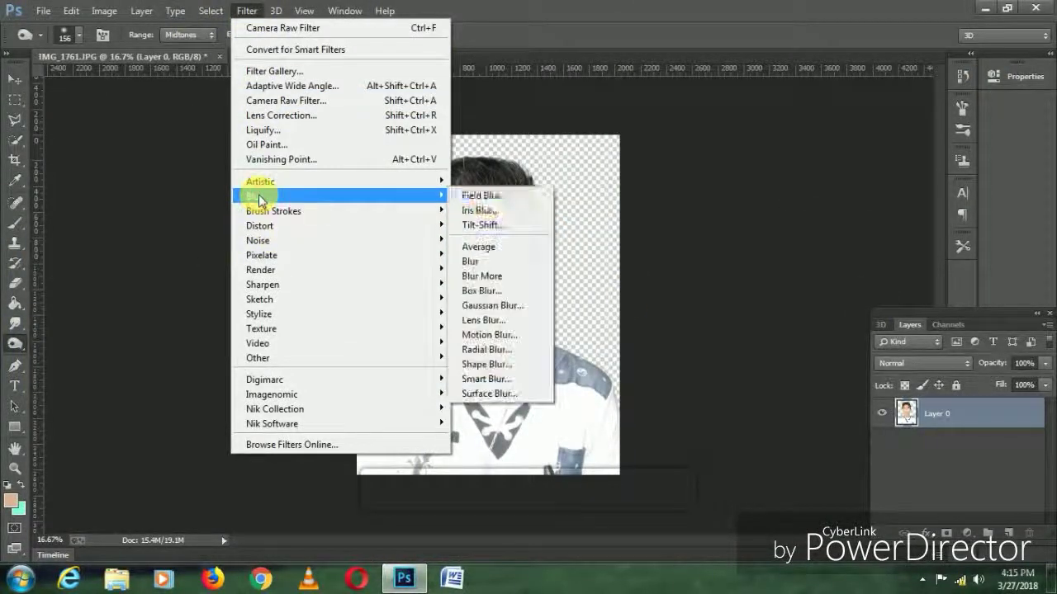
pyautogui.moveTo(254, 196)
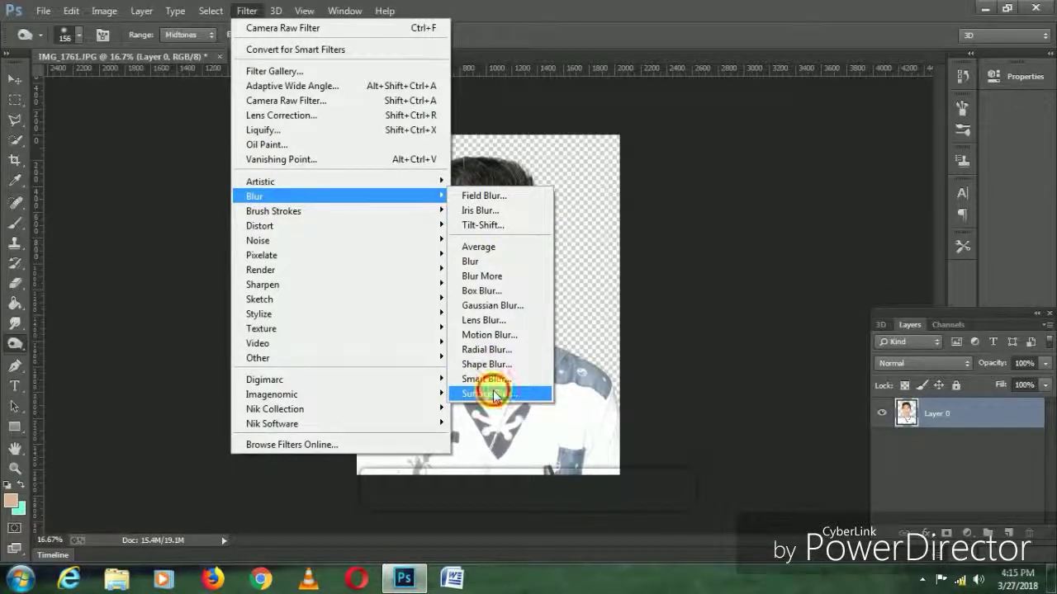
pyautogui.click(496, 395)
pyautogui.click(814, 373)
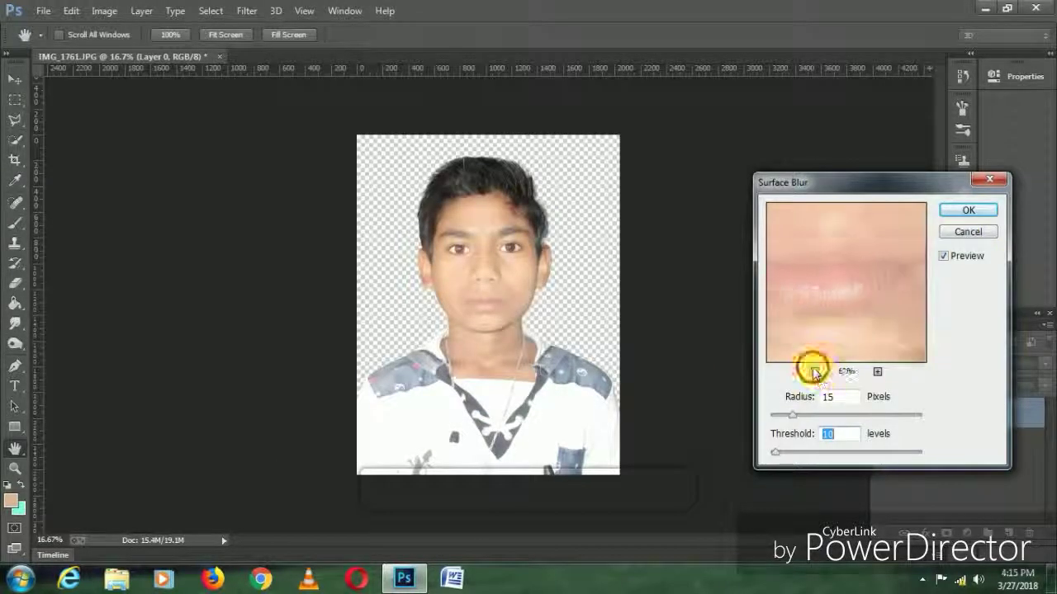
pyautogui.click(814, 372)
pyautogui.click(814, 373)
pyautogui.click(814, 373)
pyautogui.click(814, 372)
pyautogui.click(814, 373)
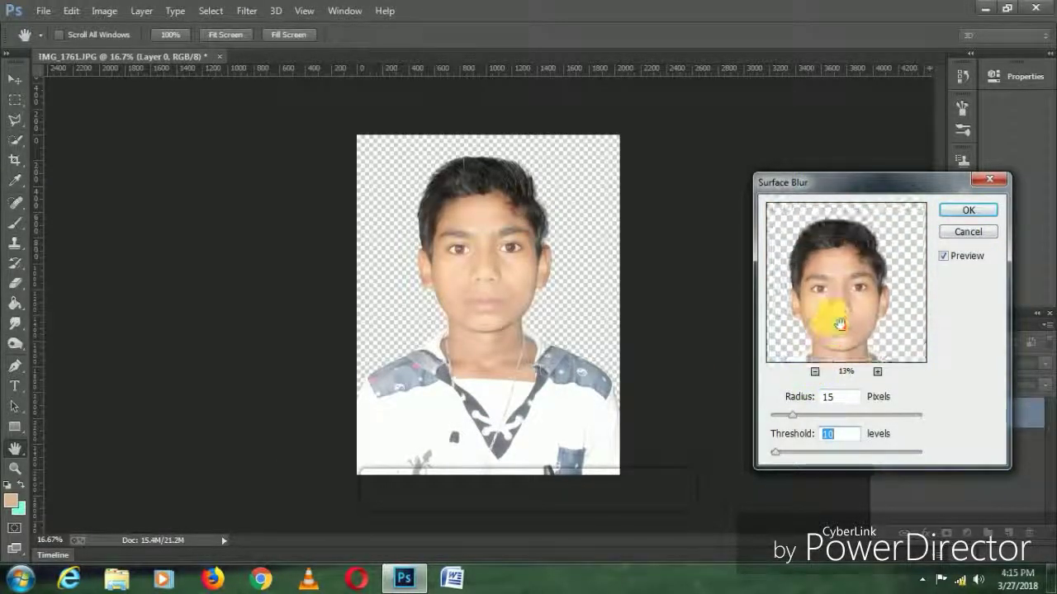
pyautogui.click(877, 372)
pyautogui.click(878, 373)
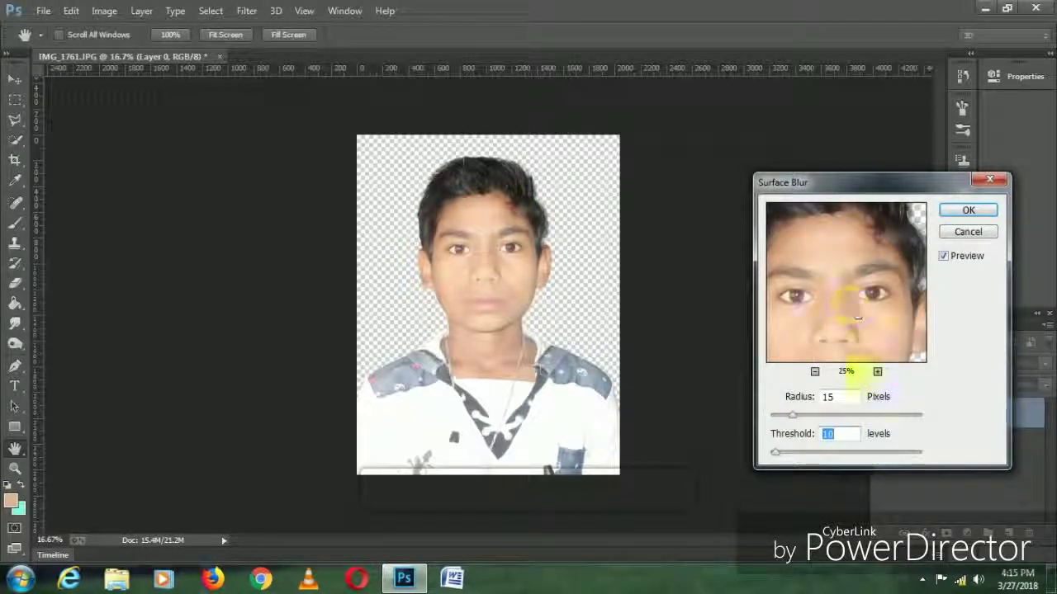
pyautogui.click(815, 373)
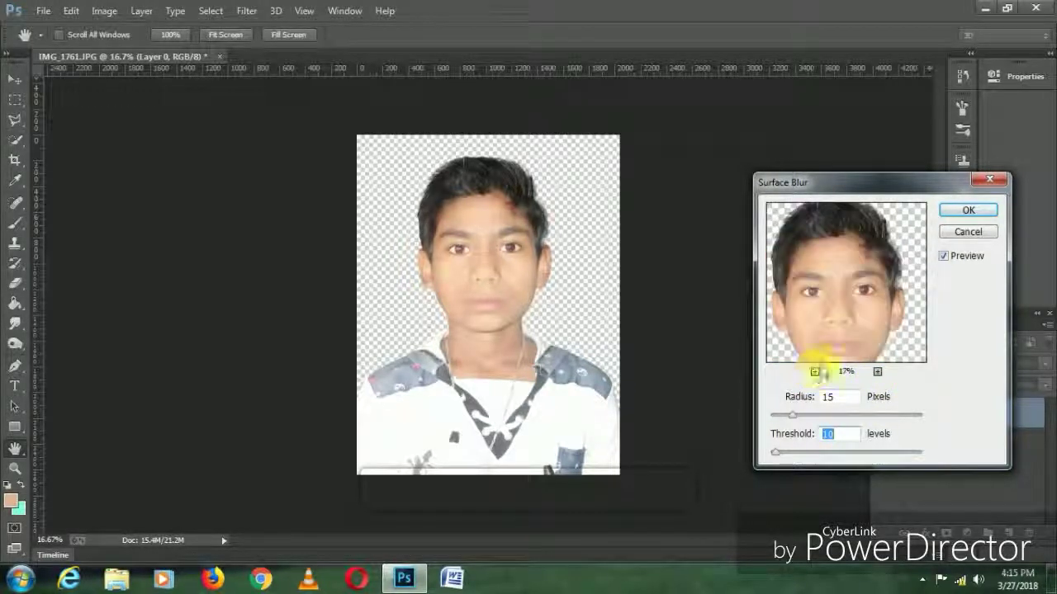
pyautogui.moveTo(837, 319); pyautogui.dragTo(839, 304)
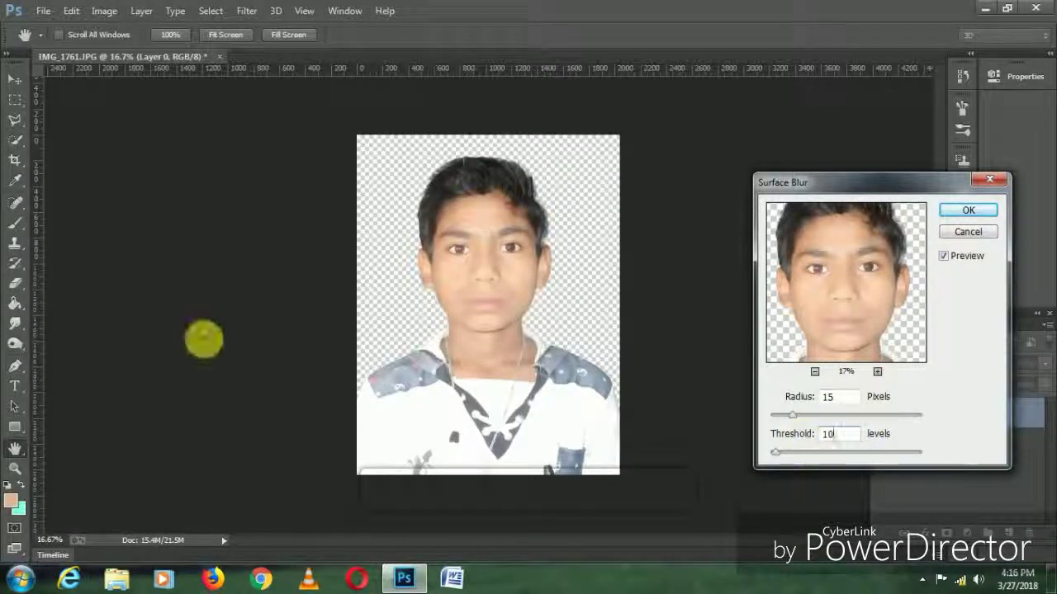
pyautogui.click(968, 211)
pyautogui.press('o')
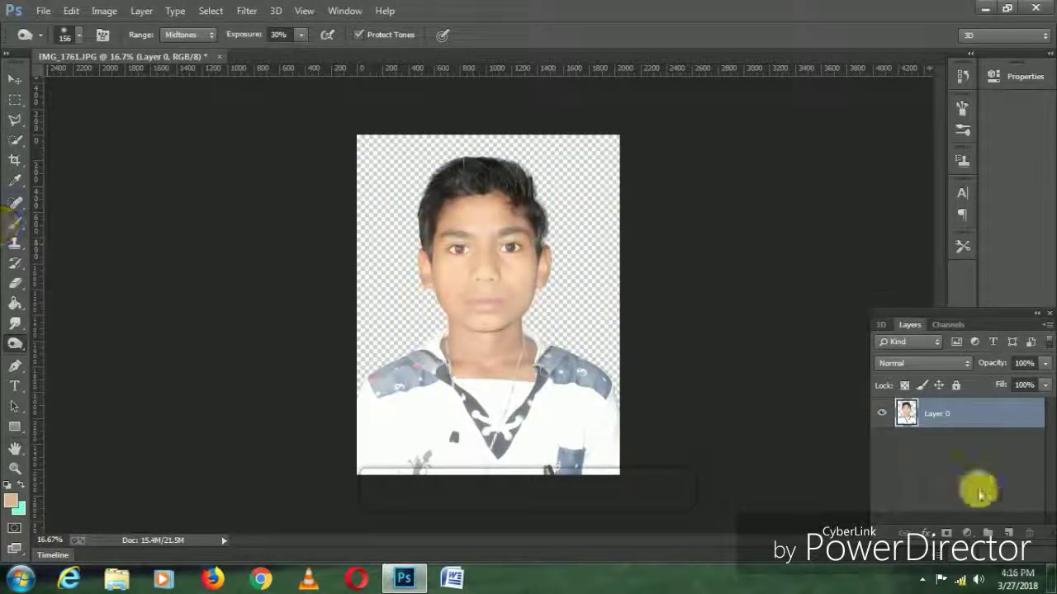
# Step: Add a midtones Color Balance layer (Red +20, Green -3, Blue +3) and merge it into Layer 0
pyautogui.click(968, 534)
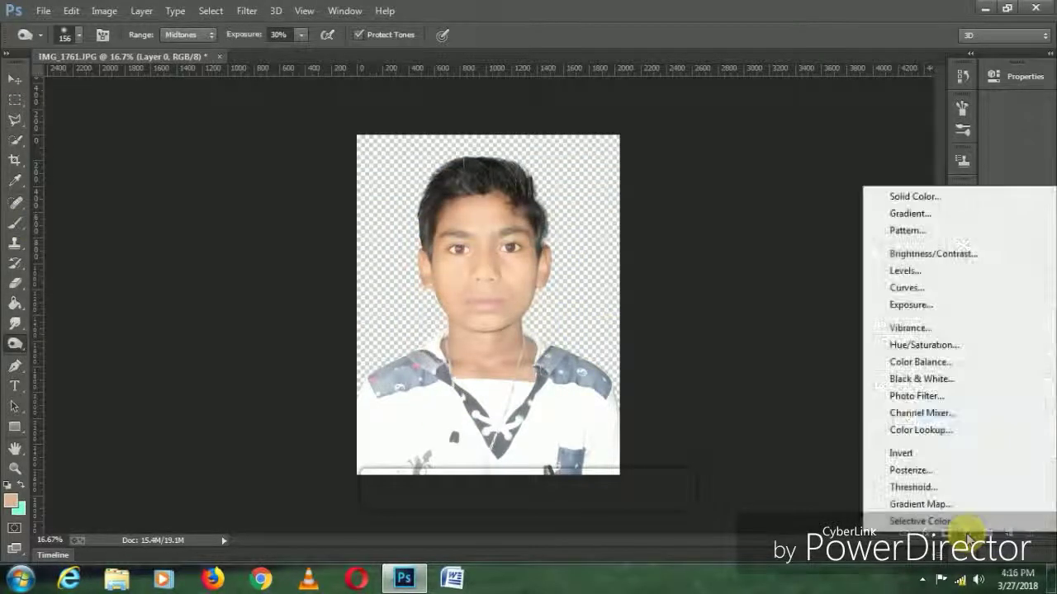
pyautogui.click(918, 364)
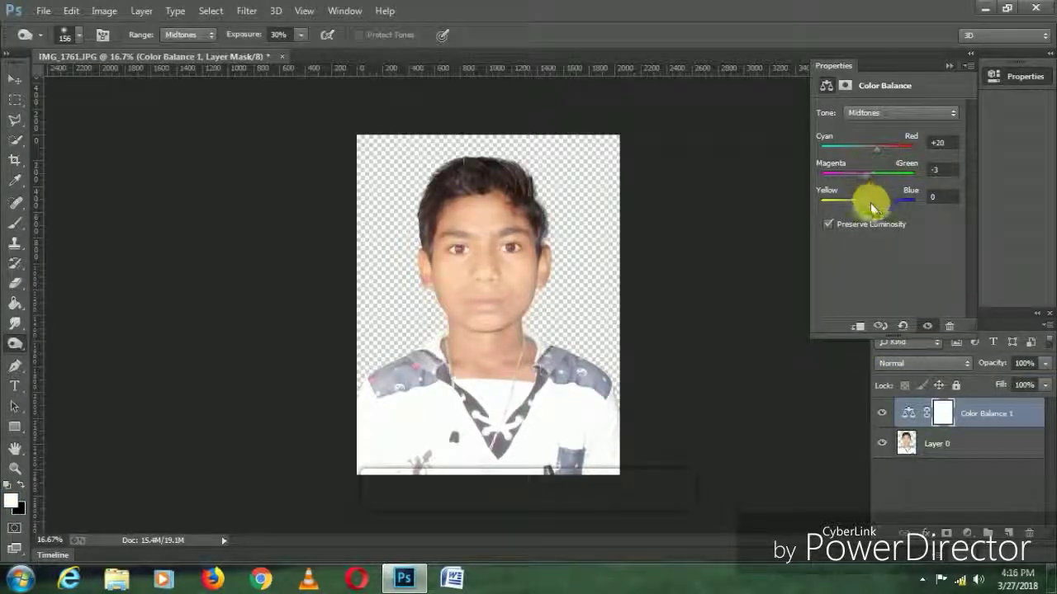
pyautogui.moveTo(872, 207); pyautogui.dragTo(869, 201)
pyautogui.click(947, 66)
pyautogui.click(955, 444)
pyautogui.click(982, 413)
pyautogui.rightClick(983, 413)
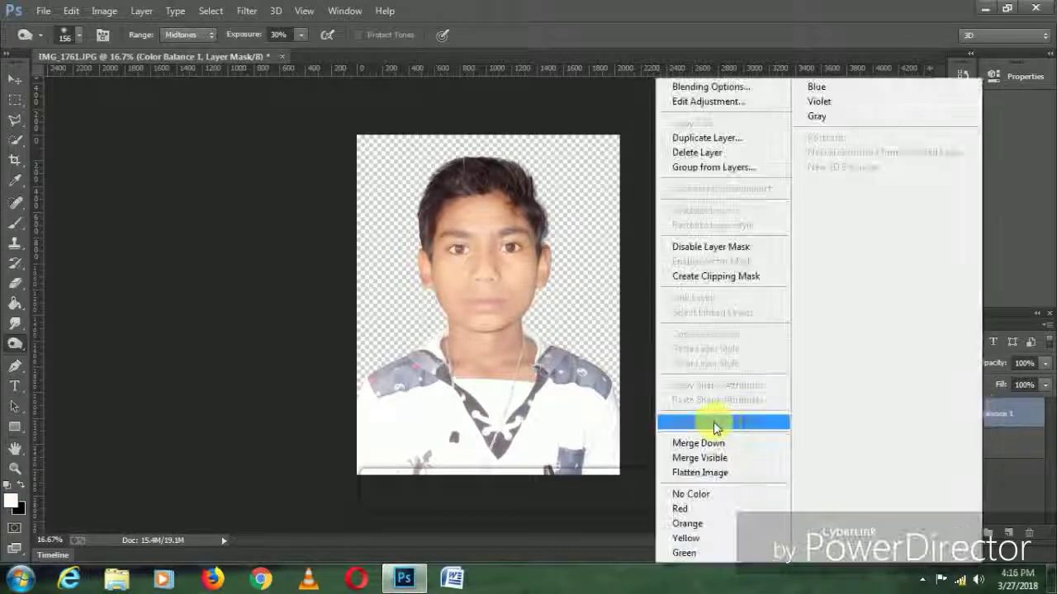
pyautogui.click(713, 422)
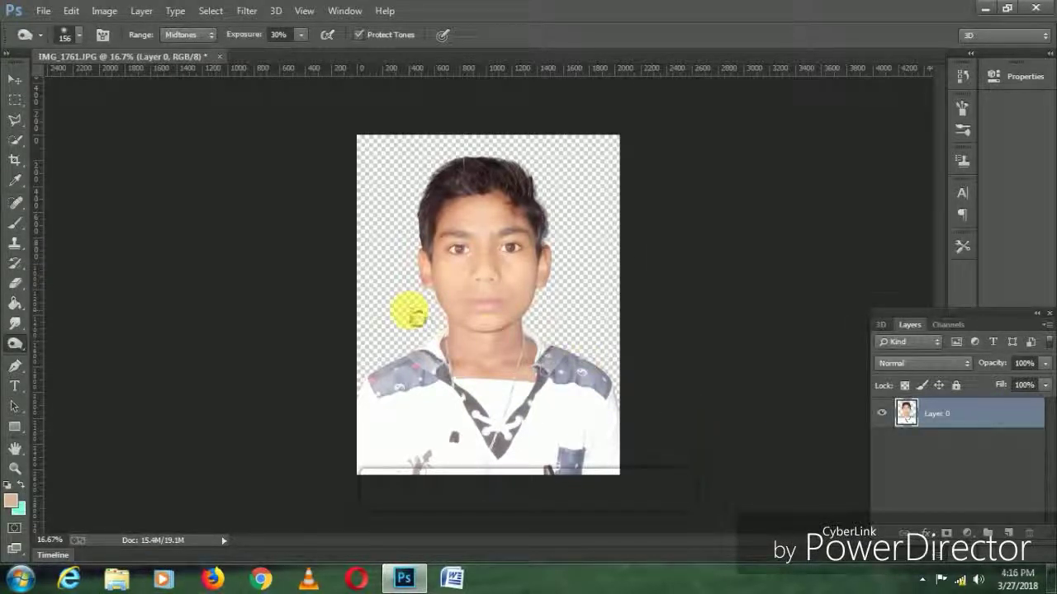
# Step: Create a new 1366 x 768 document
pyautogui.click(43, 10)
pyautogui.click(50, 29)
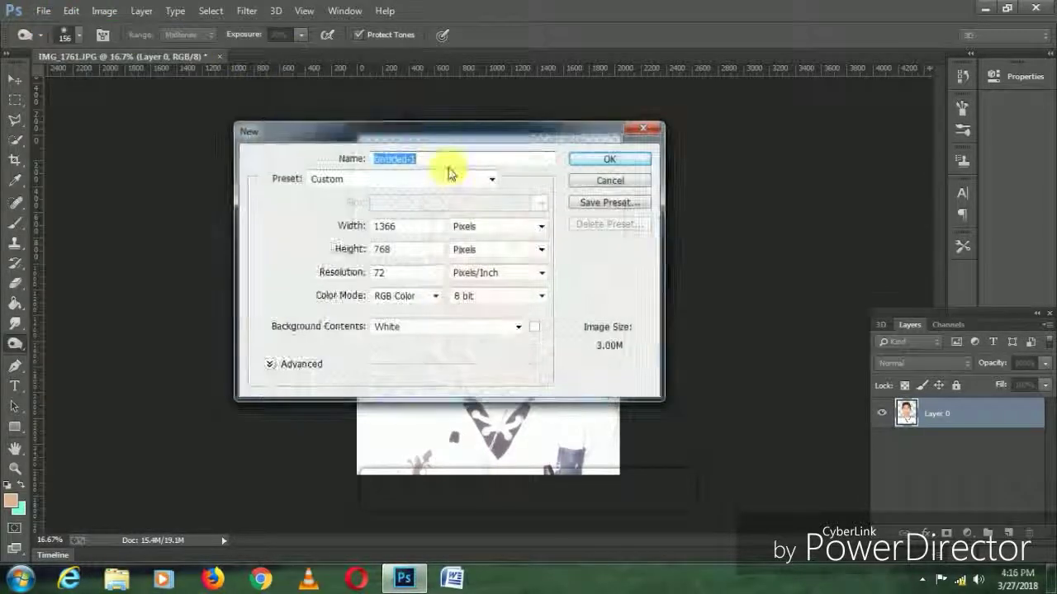
pyautogui.click(607, 161)
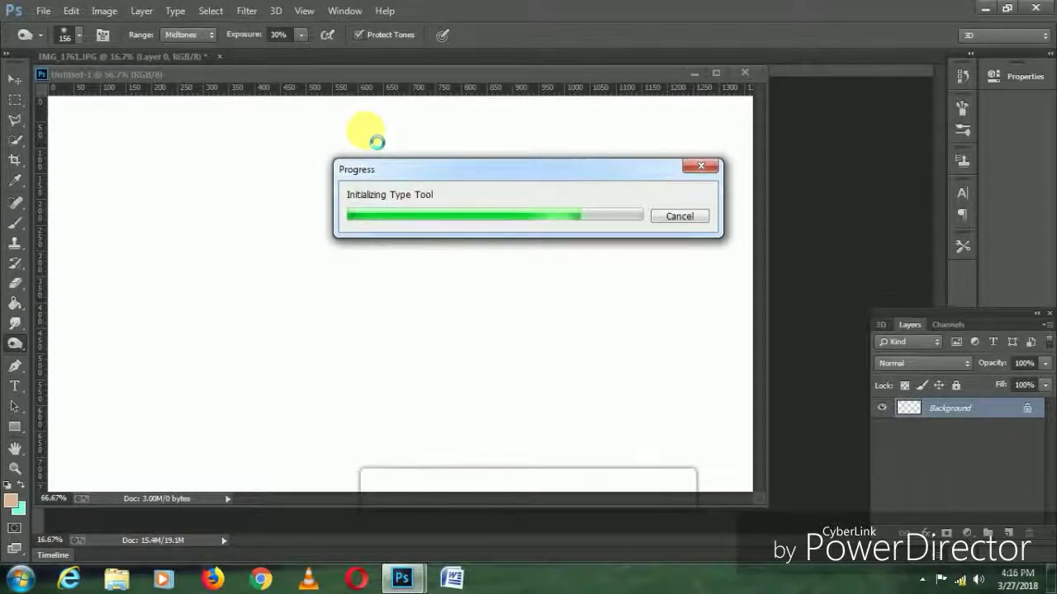
pyautogui.moveTo(299, 71)
pyautogui.mouseDown()
pyautogui.moveTo(401, 79)
pyautogui.moveTo(397, 61)
pyautogui.mouseUp()
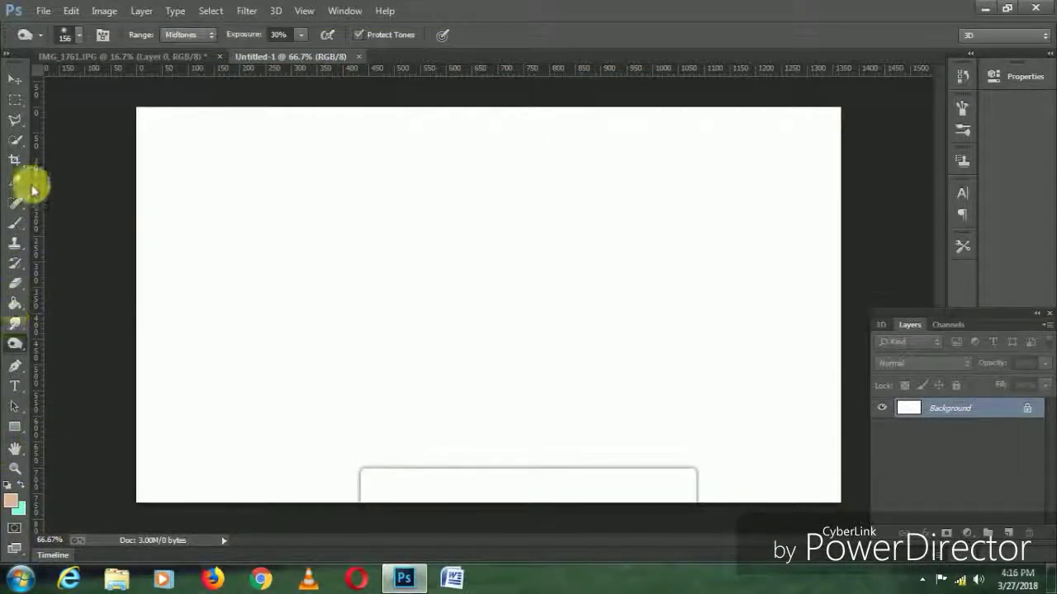
# Step: Erase the canvas to teal with a 188 px eraser and mark a square crop over it
pyautogui.click(15, 284)
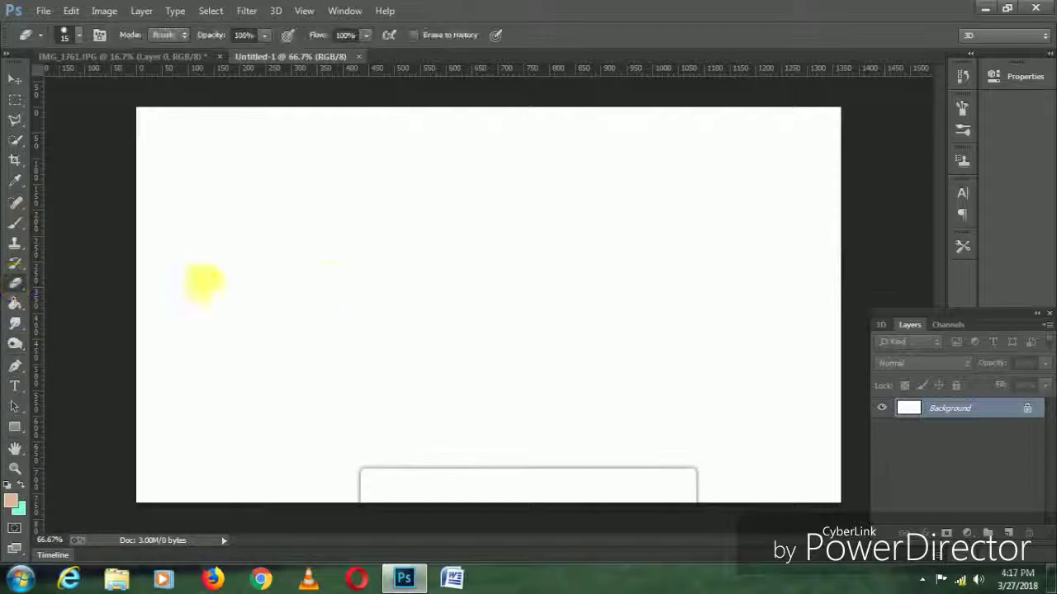
pyautogui.rightClick(463, 296)
pyautogui.moveTo(583, 326); pyautogui.dragTo(602, 329)
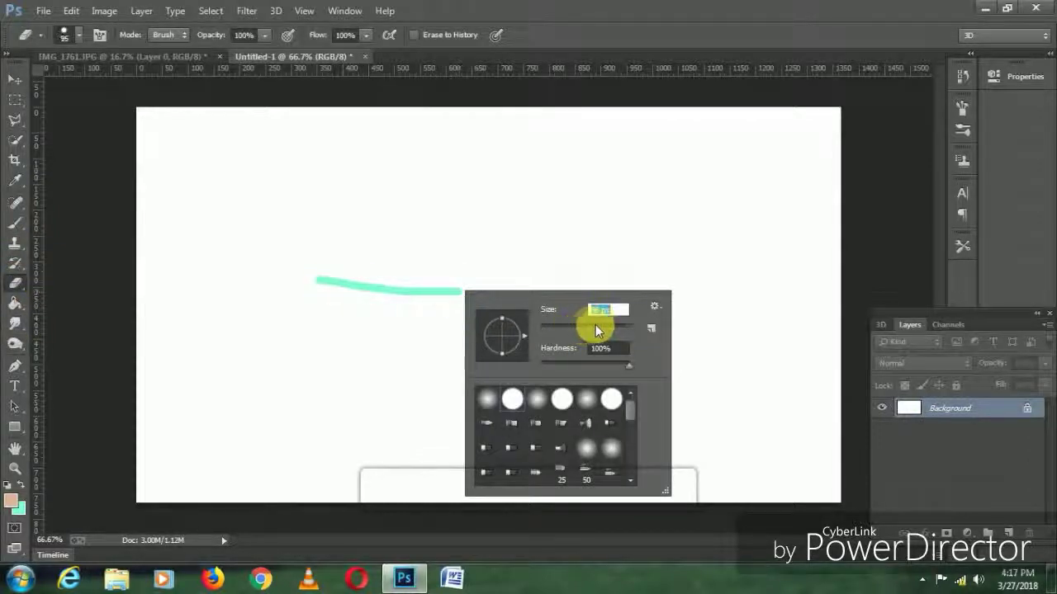
pyautogui.moveTo(436, 157); pyautogui.dragTo(436, 297)
pyautogui.moveTo(489, 449)
pyautogui.mouseDown()
pyautogui.moveTo(662, 222)
pyautogui.moveTo(479, 286)
pyautogui.moveTo(523, 319)
pyautogui.mouseUp()
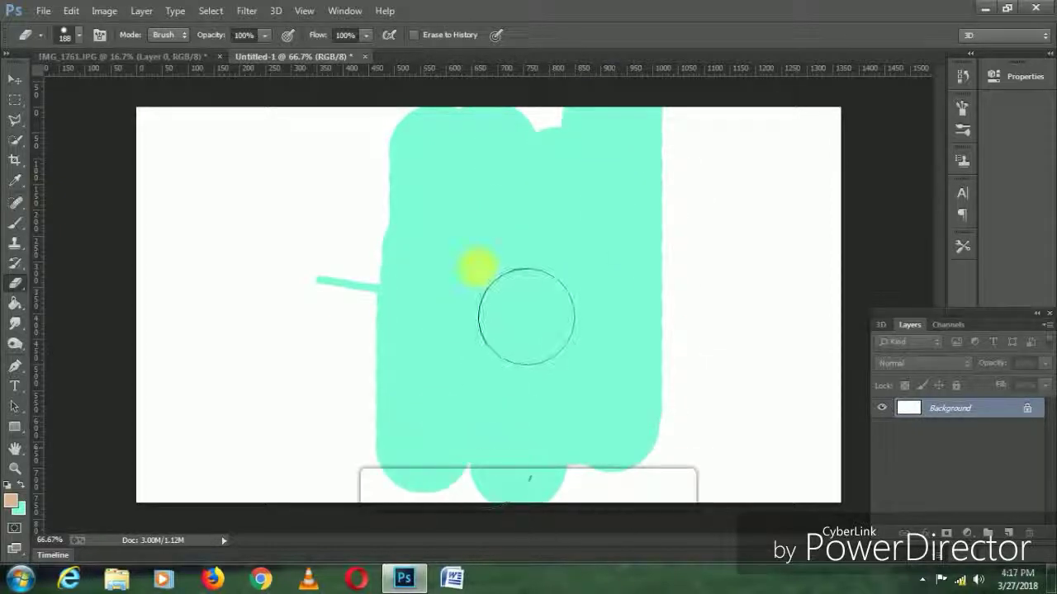
pyautogui.click(15, 160)
pyautogui.moveTo(437, 207)
pyautogui.mouseDown()
pyautogui.moveTo(590, 387)
pyautogui.moveTo(615, 387)
pyautogui.mouseUp()
# Step: Commit the crop, drag the teal square into IMG_1761, scale it, and place it under Layer 0
pyautogui.click(709, 35)
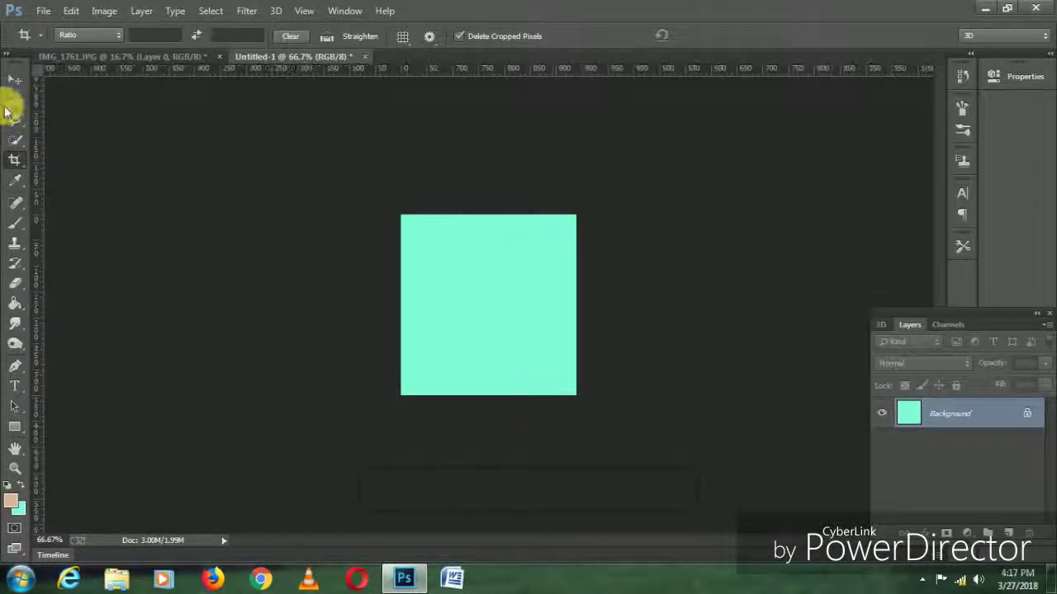
pyautogui.click(15, 79)
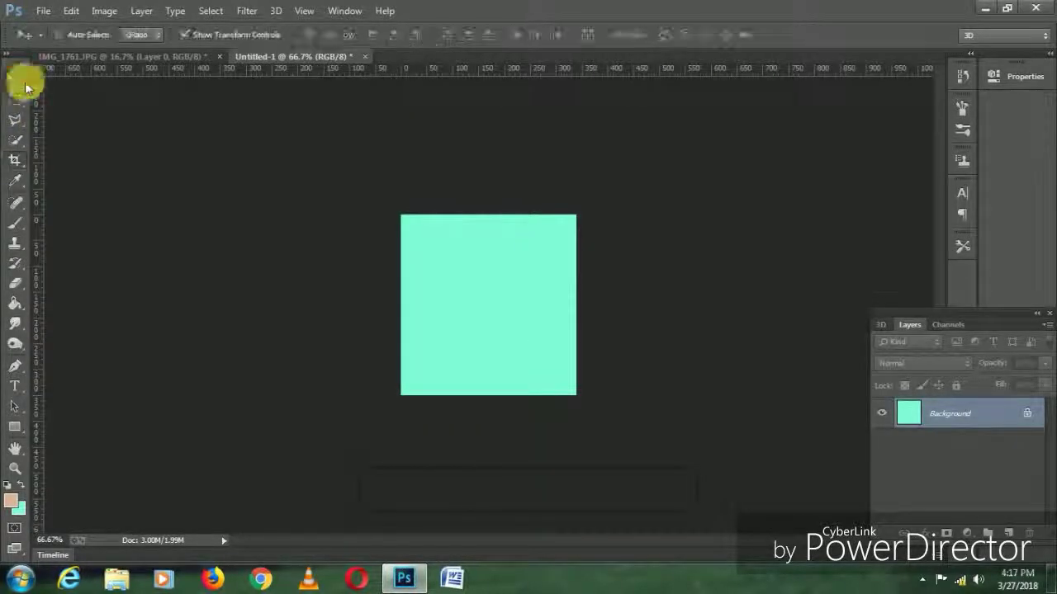
pyautogui.click(173, 55)
pyautogui.moveTo(468, 249); pyautogui.dragTo(642, 427)
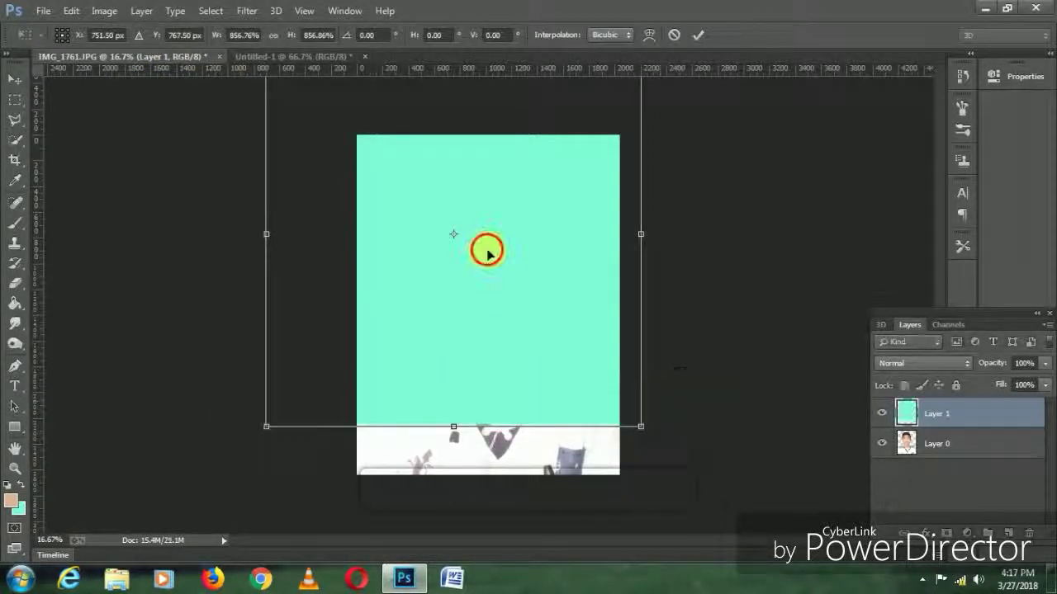
pyautogui.moveTo(487, 254); pyautogui.dragTo(500, 268)
pyautogui.click(698, 35)
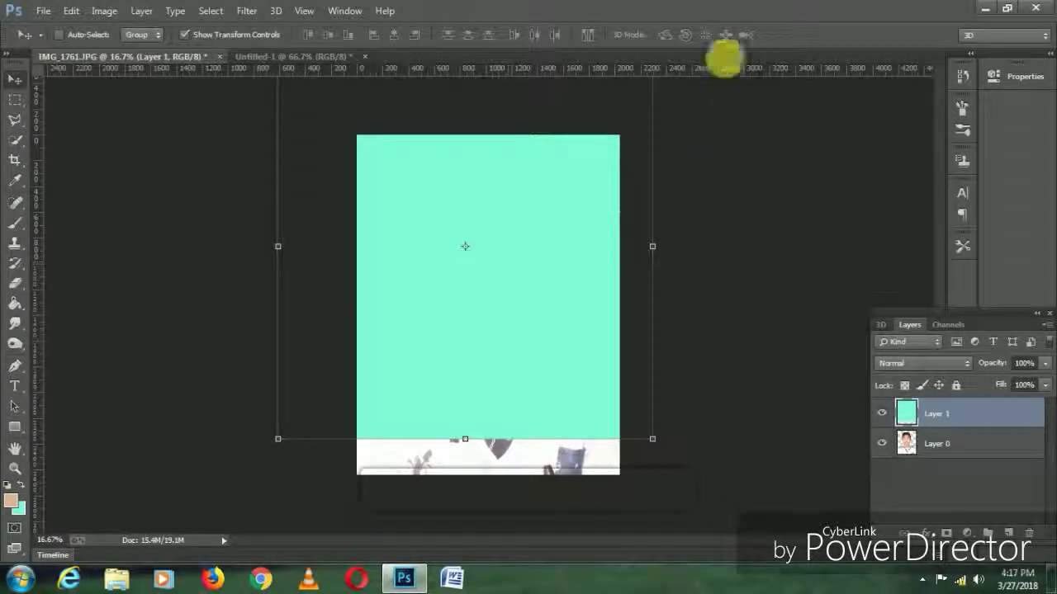
pyautogui.moveTo(913, 417); pyautogui.dragTo(931, 453)
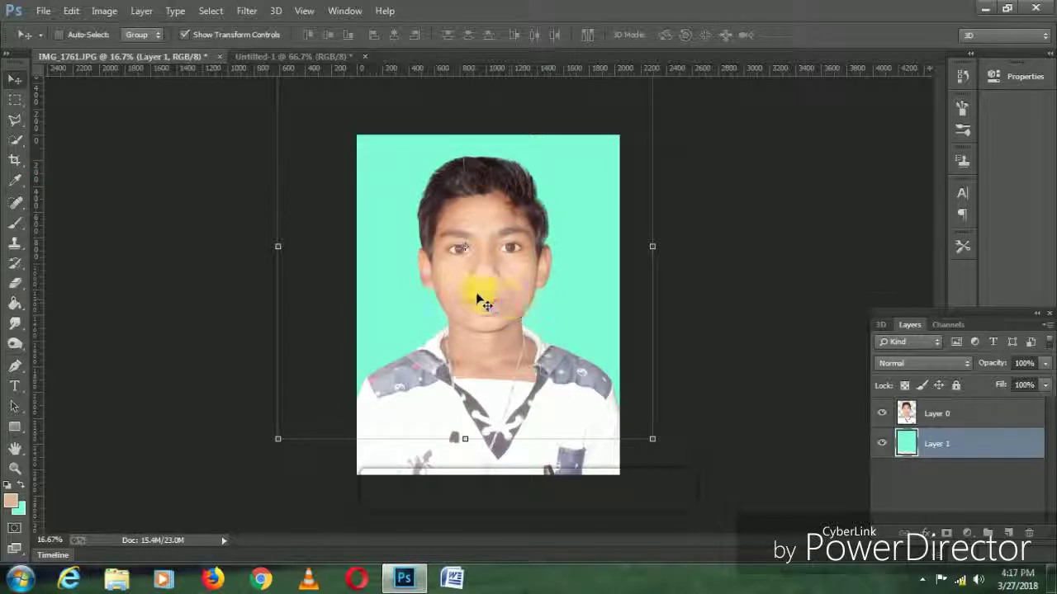
# Step: Crop the portrait by raising the bottom edge slightly and trimming the top edge
pyautogui.click(14, 160)
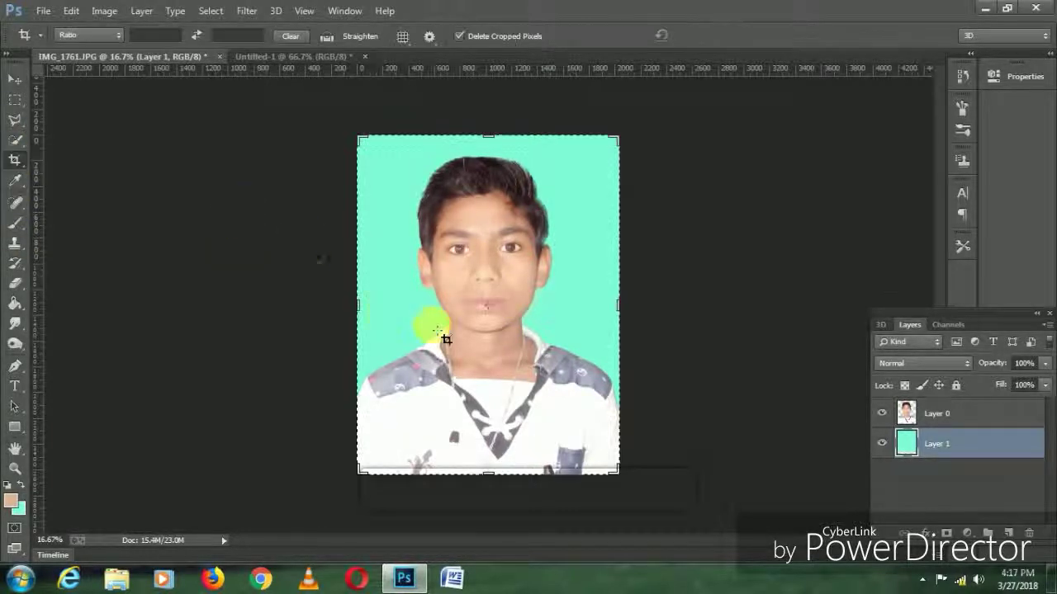
pyautogui.click(434, 215)
pyautogui.click(717, 35)
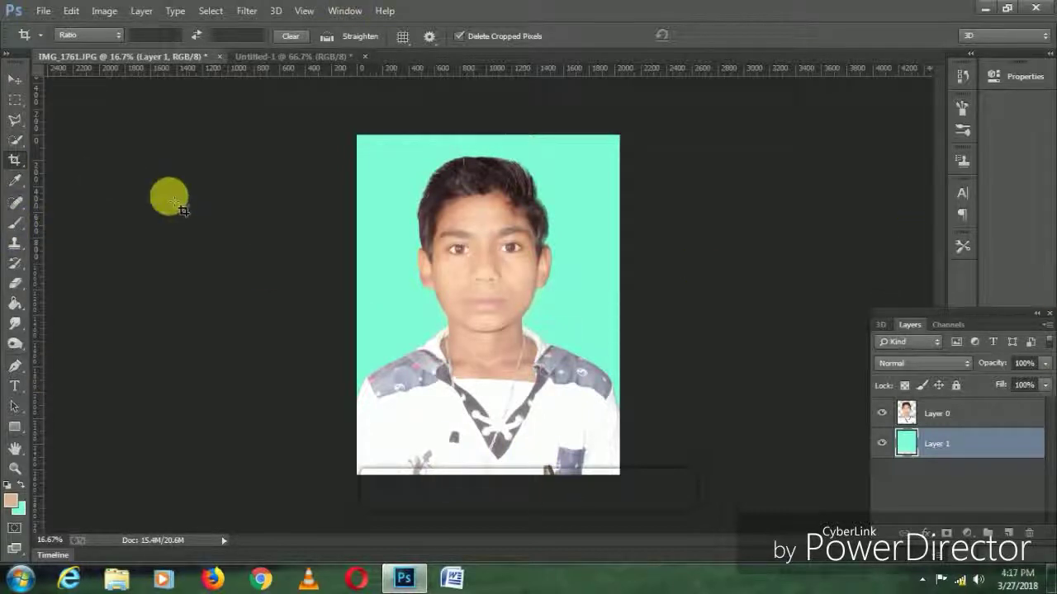
pyautogui.click(448, 243)
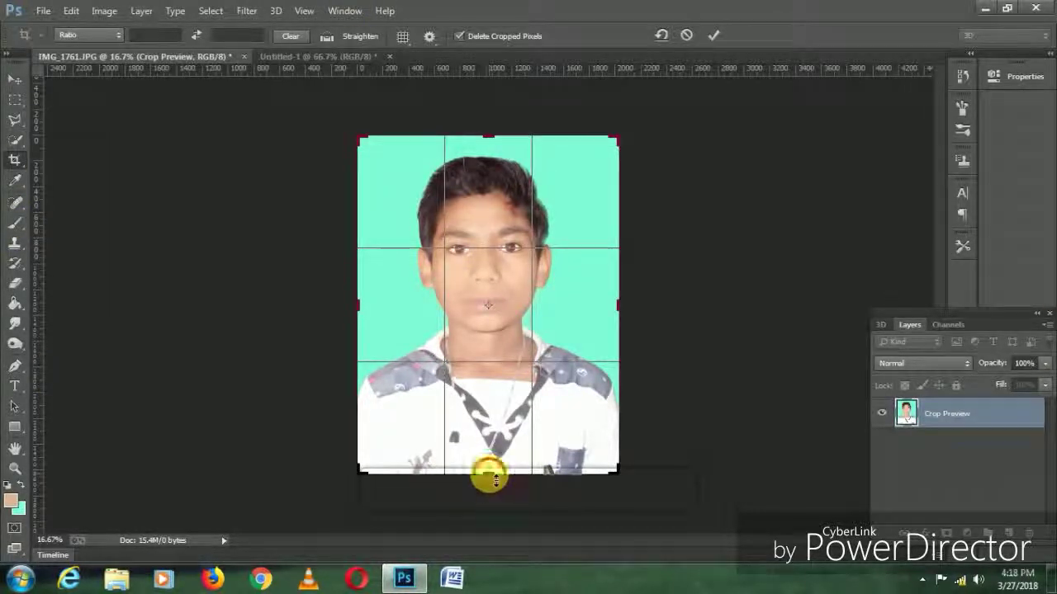
pyautogui.moveTo(488, 477); pyautogui.dragTo(488, 470)
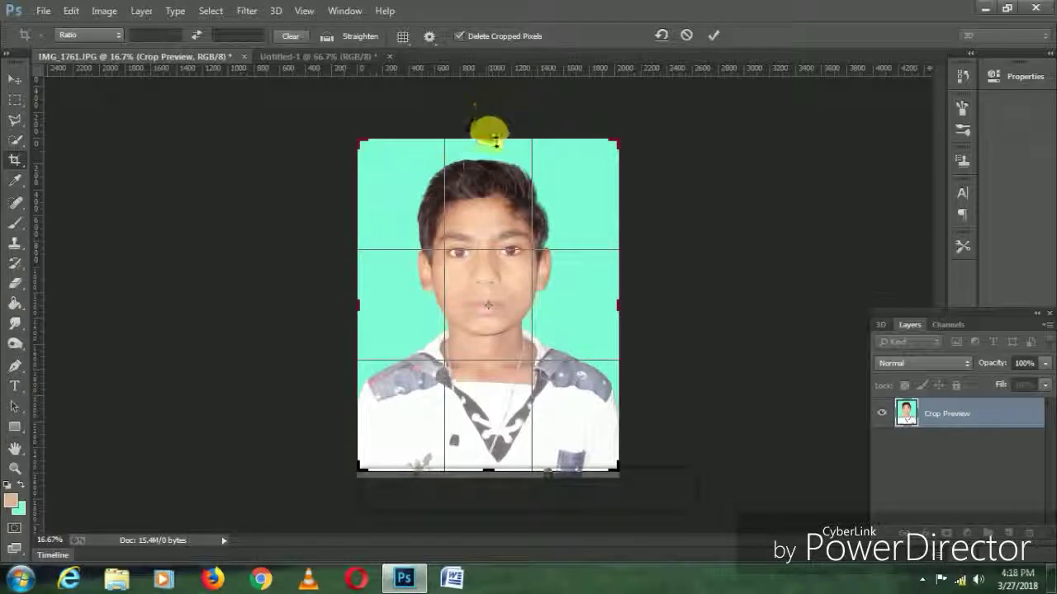
pyautogui.moveTo(495, 144); pyautogui.dragTo(496, 126)
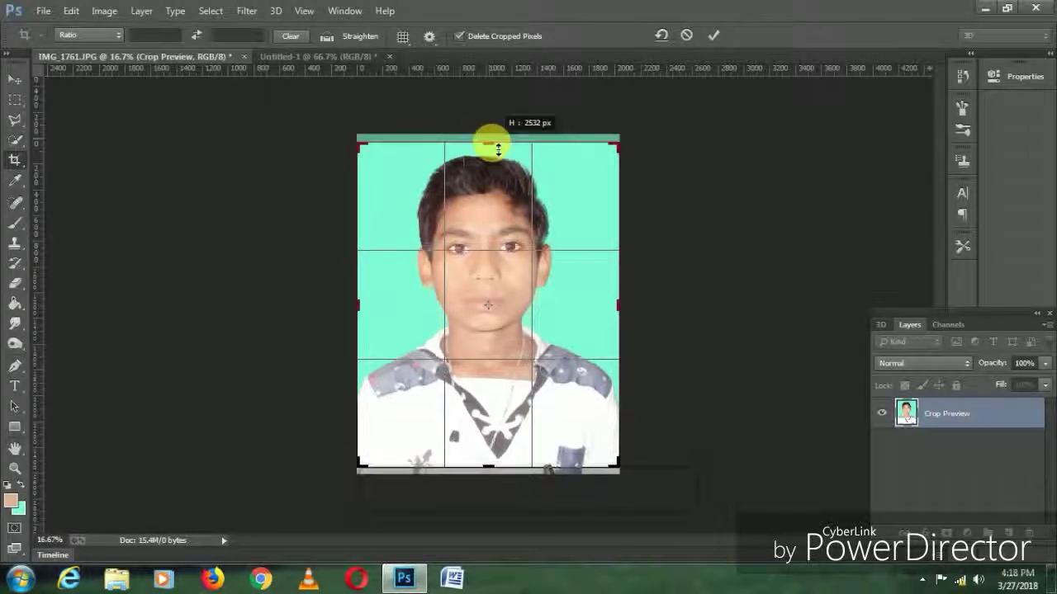
pyautogui.click(713, 34)
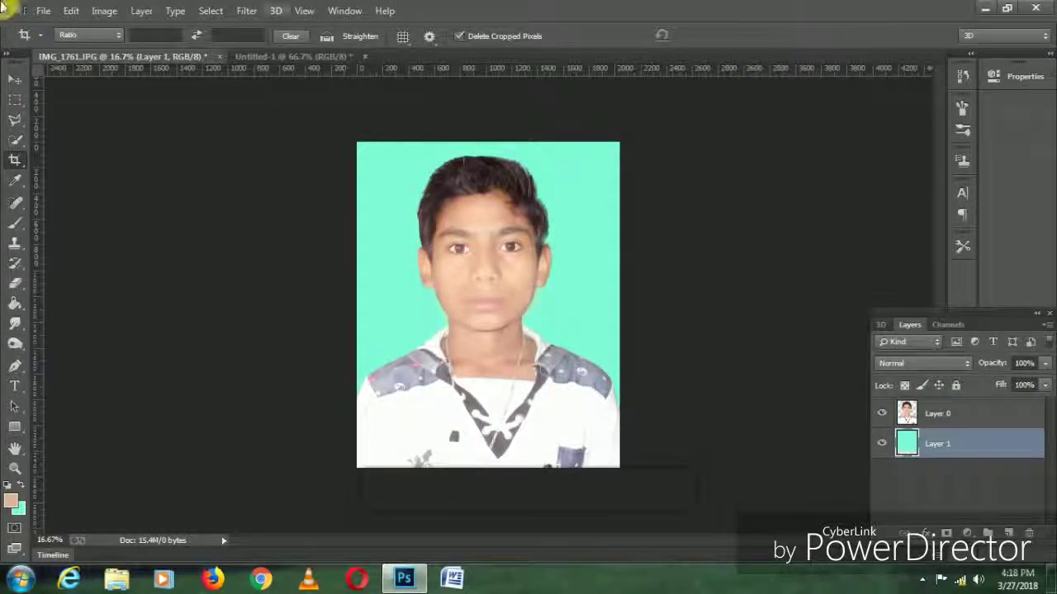
# Step: Close the portrait document without saving changes
pyautogui.click(48, 12)
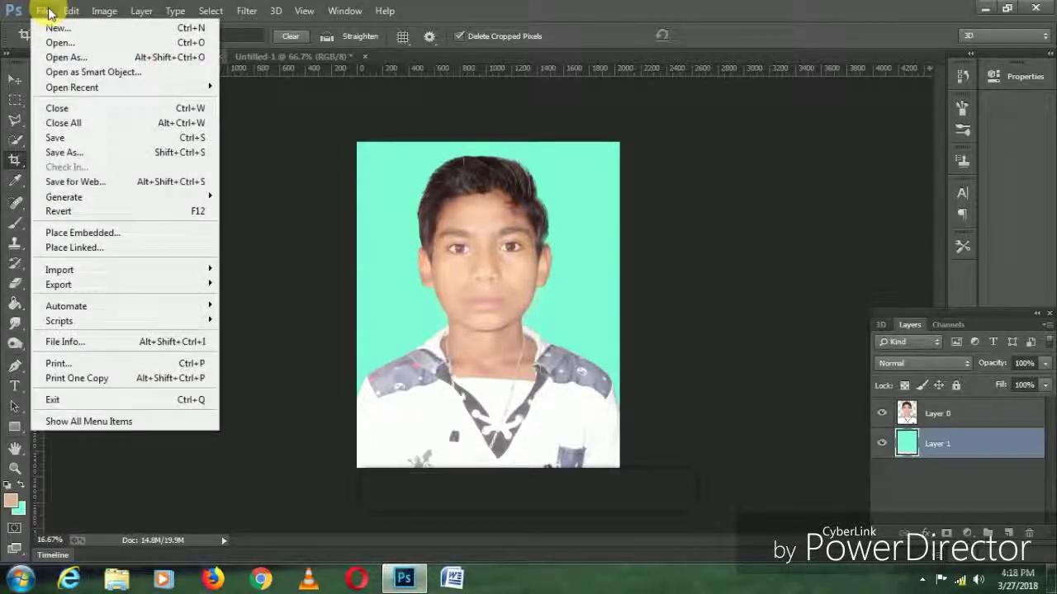
pyautogui.click(60, 110)
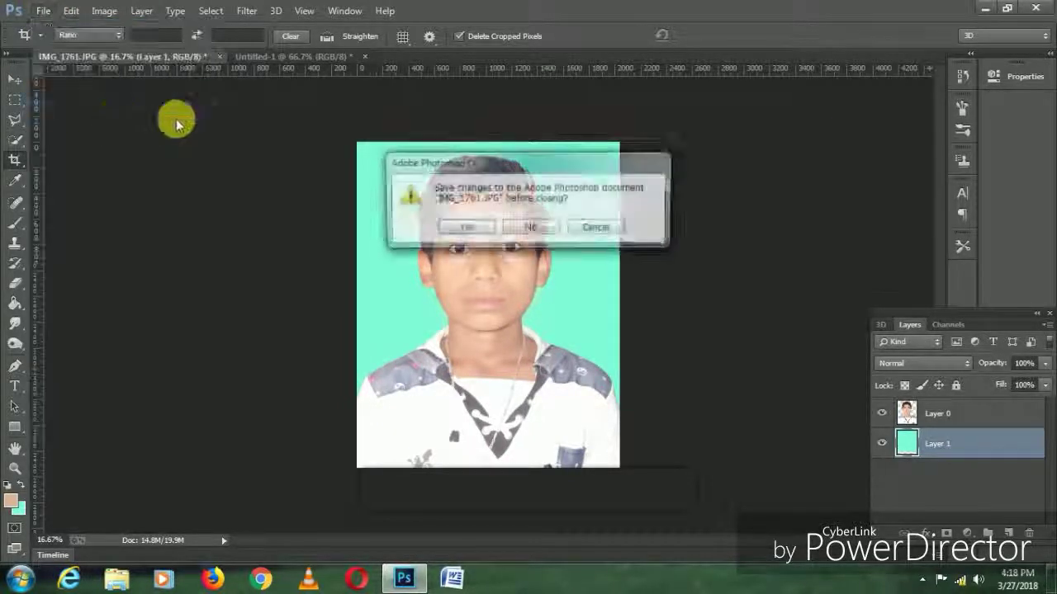
pyautogui.click(548, 230)
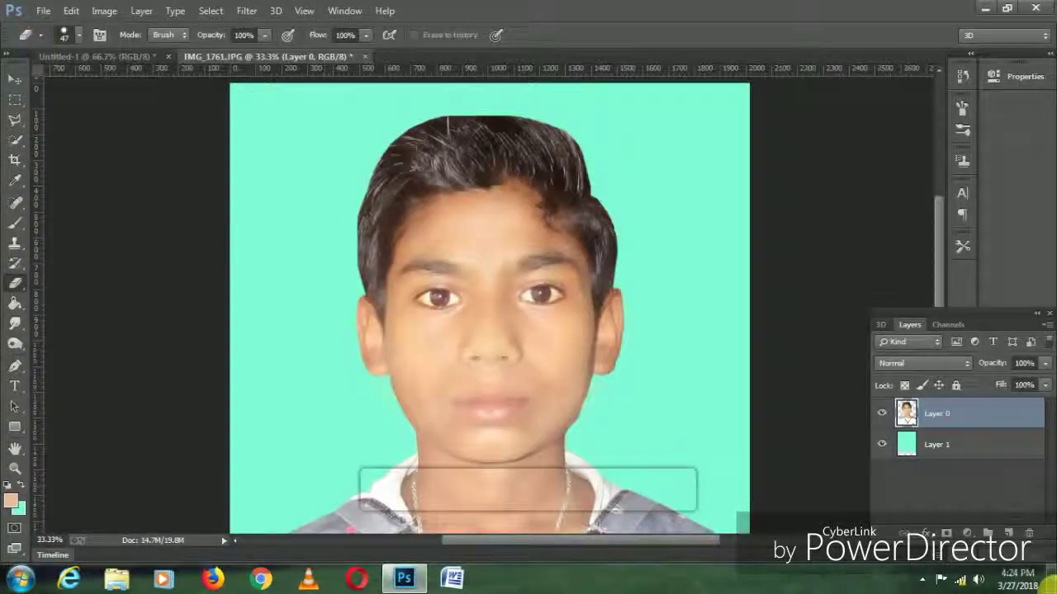
# Step: Save the portrait as JPEG named IMG_1761, replacing the existing file with default quality
pyautogui.click(43, 11)
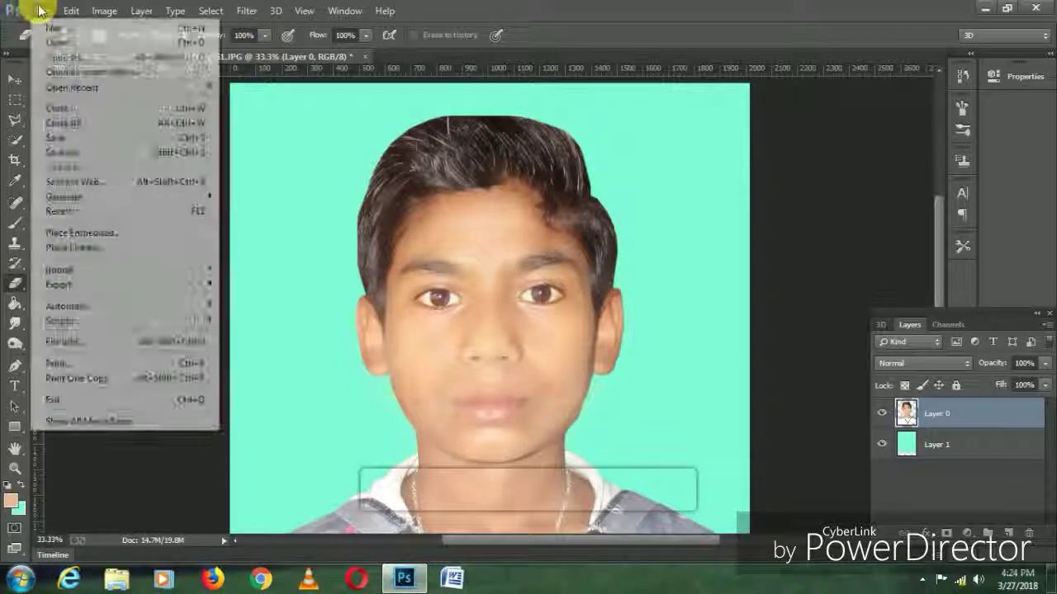
pyautogui.click(66, 151)
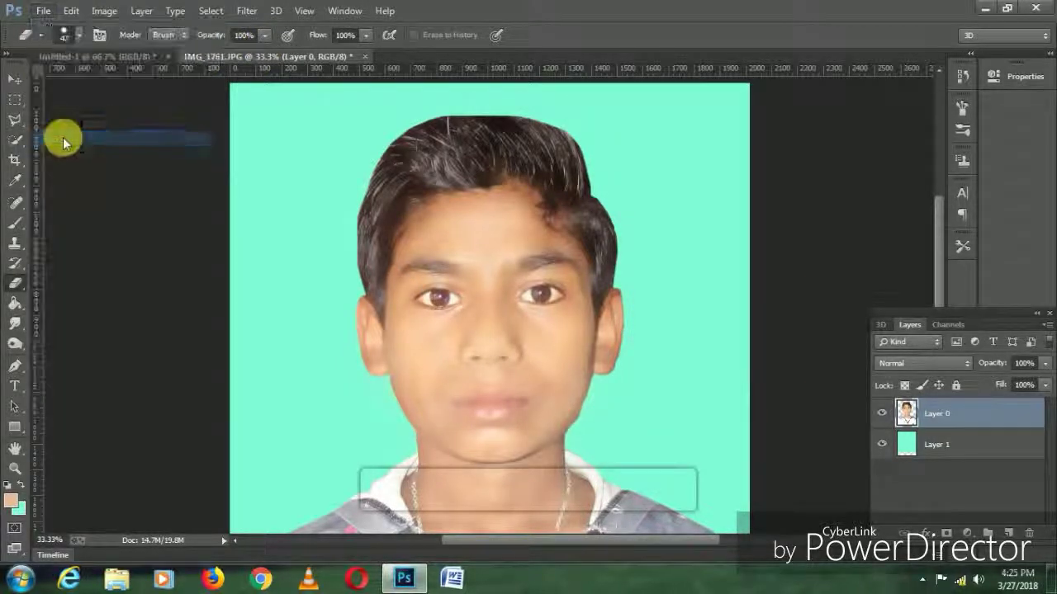
pyautogui.click(201, 310)
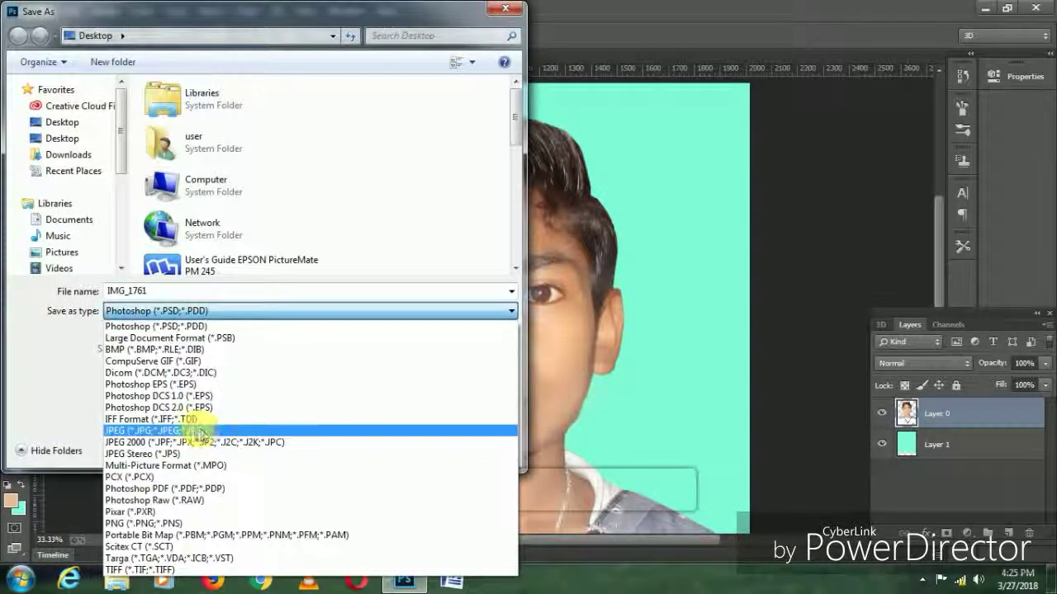
pyautogui.click(196, 431)
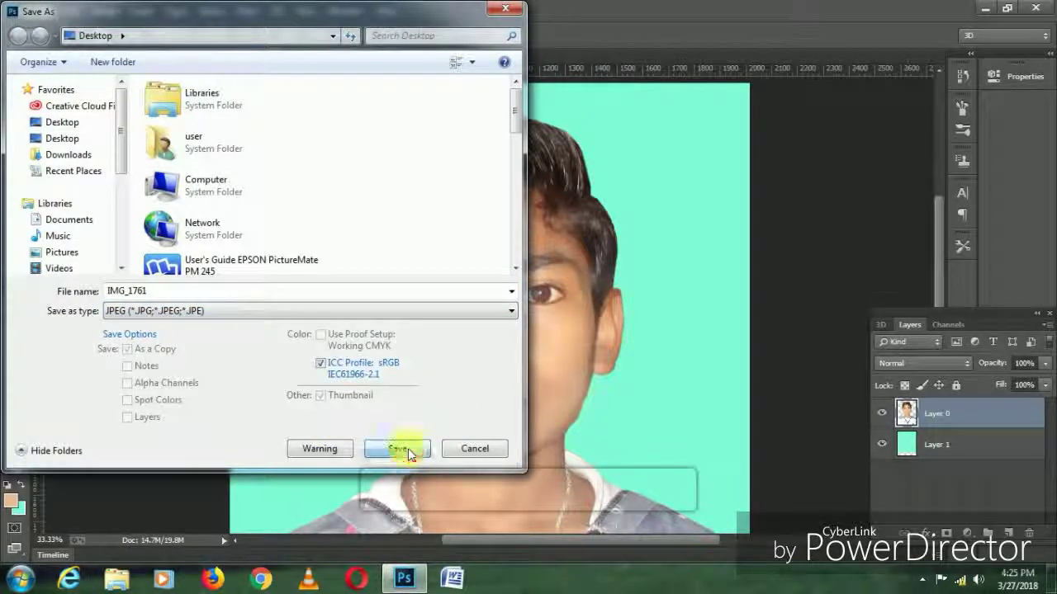
pyautogui.click(578, 292)
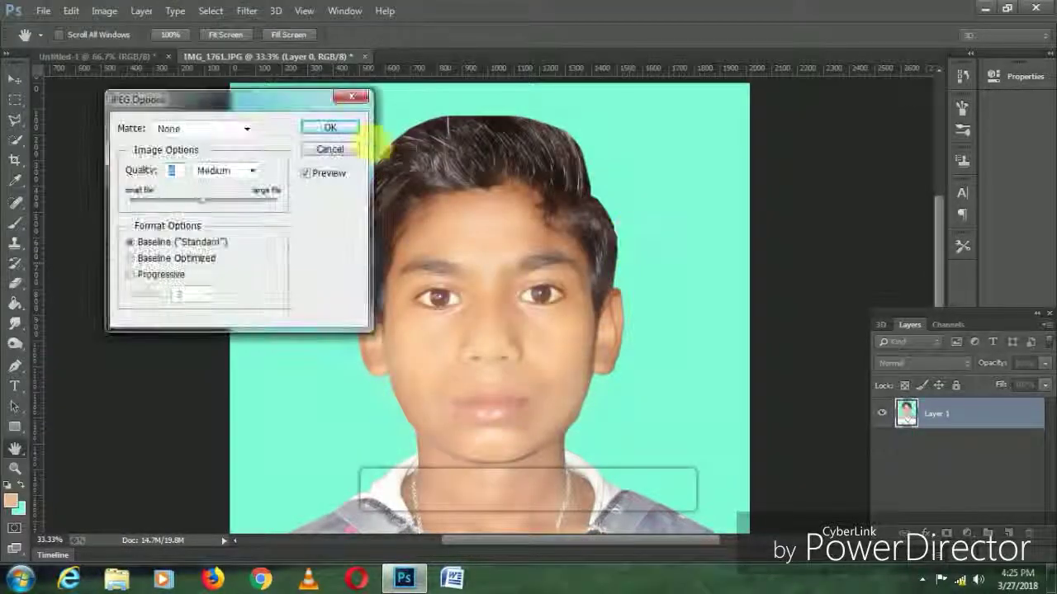
pyautogui.click(342, 130)
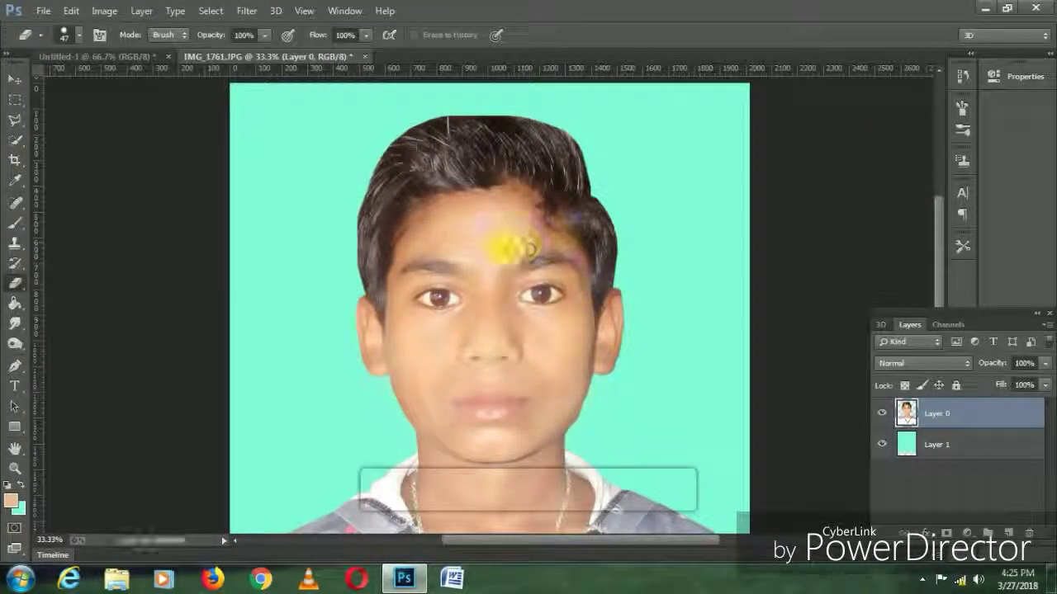